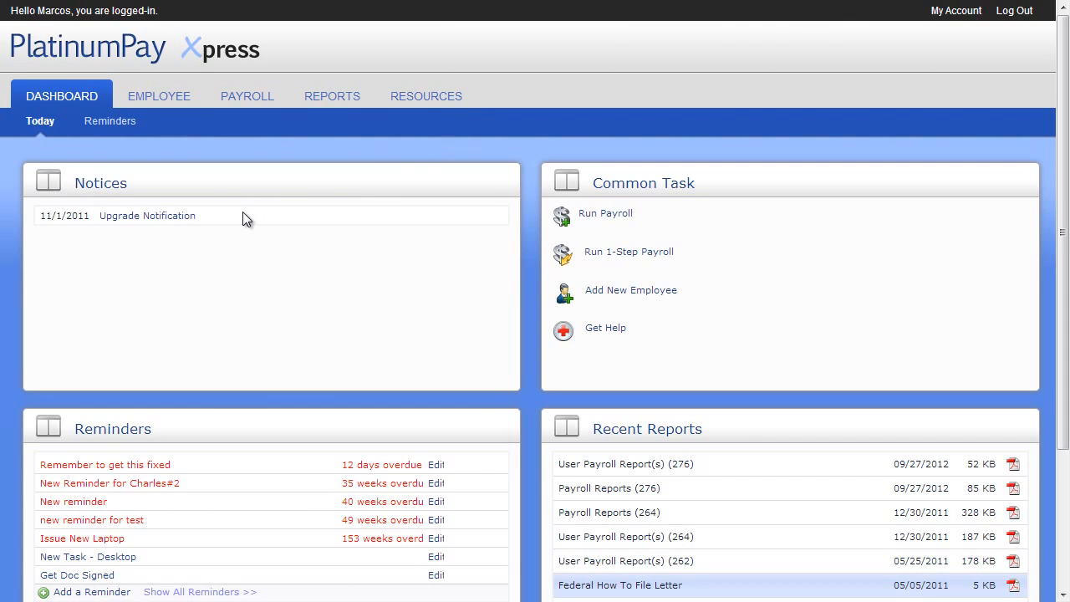
Step: Dismiss the upgrade notice and mark the overdue 'Remember to get this fixed' reminder complete
click(181, 217)
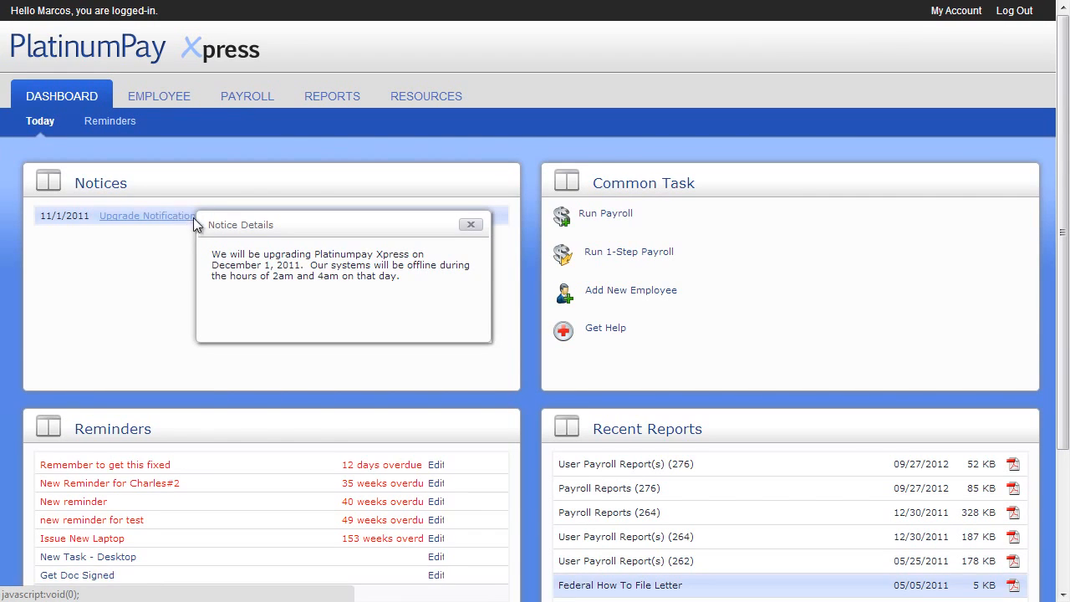
click(470, 224)
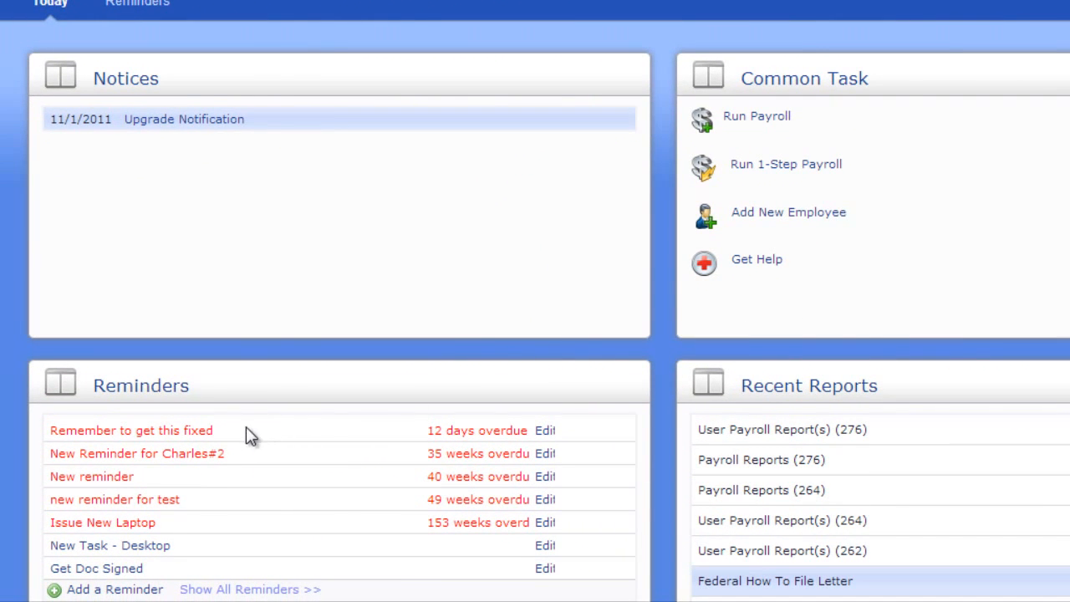
click(191, 434)
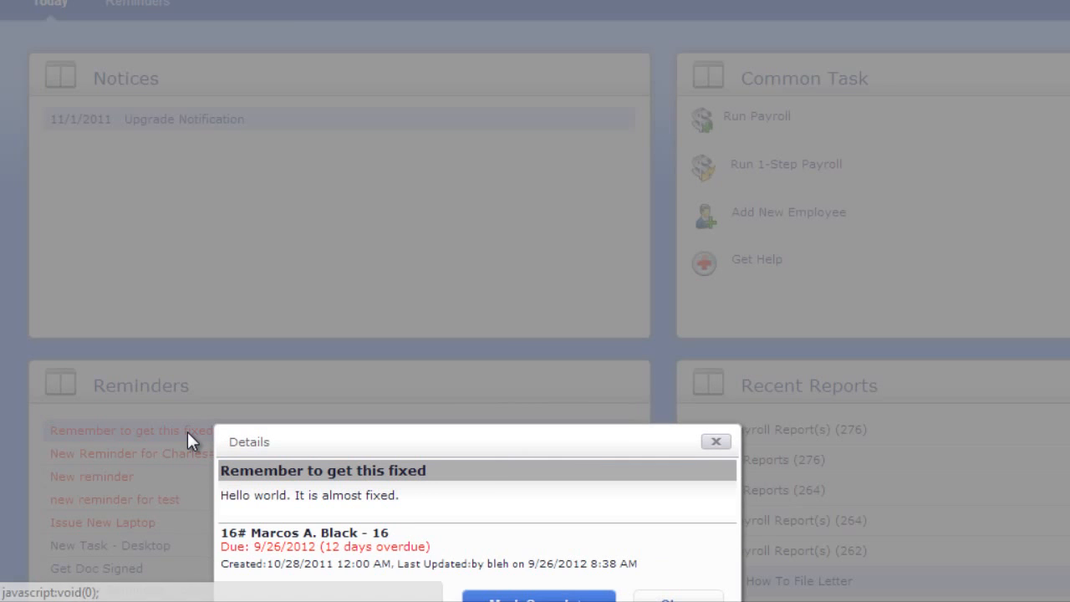
scroll(190, 441, down, 1)
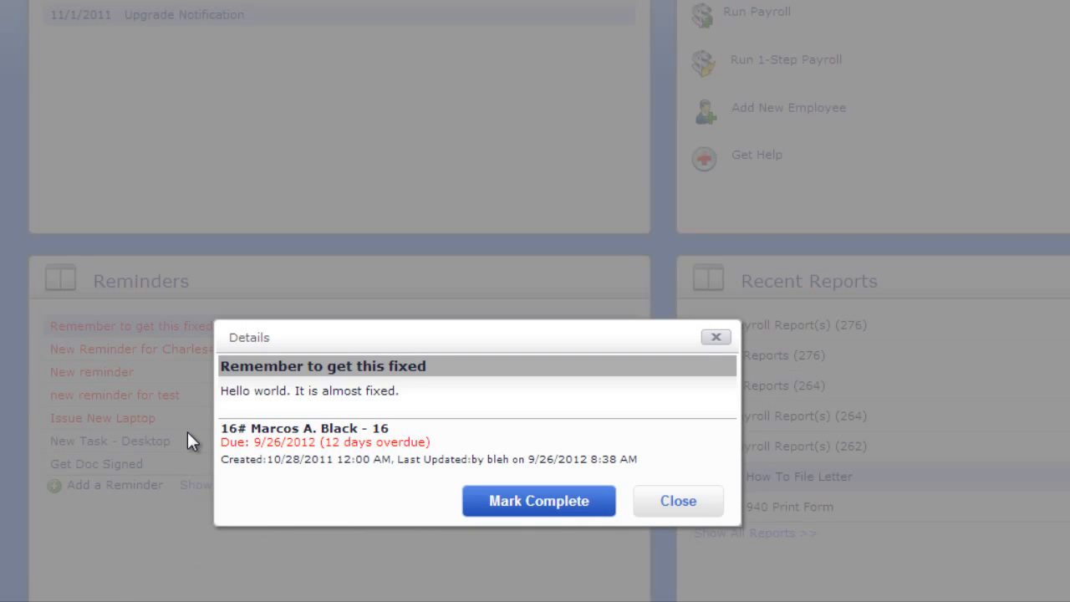
click(540, 500)
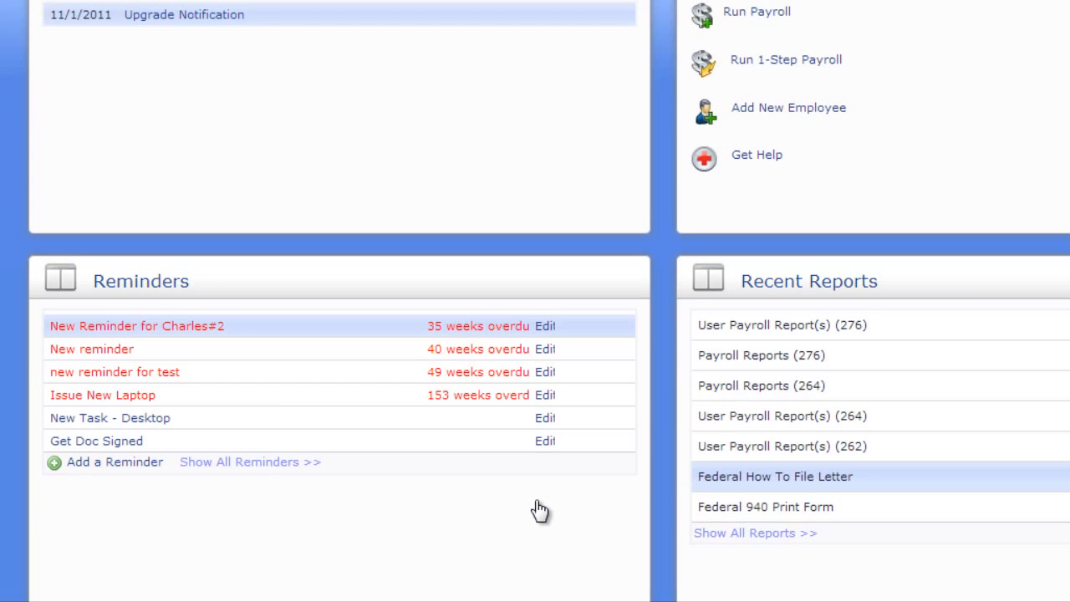
Step: Note 'Gave it to employee, waiting for return.' on Get Doc Signed with a 10/27/2012 followup
click(270, 464)
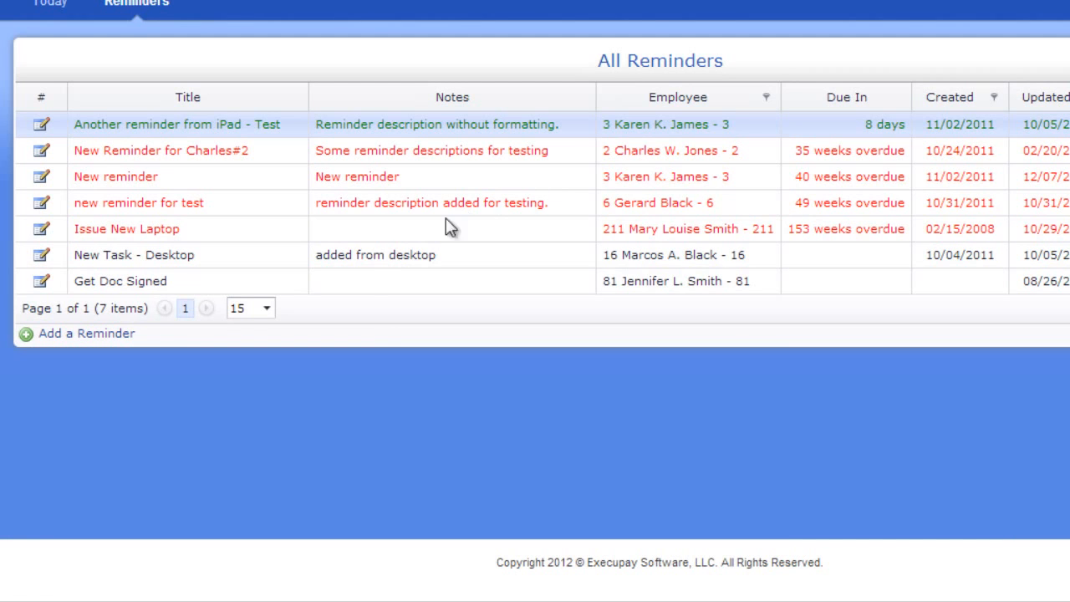
click(151, 283)
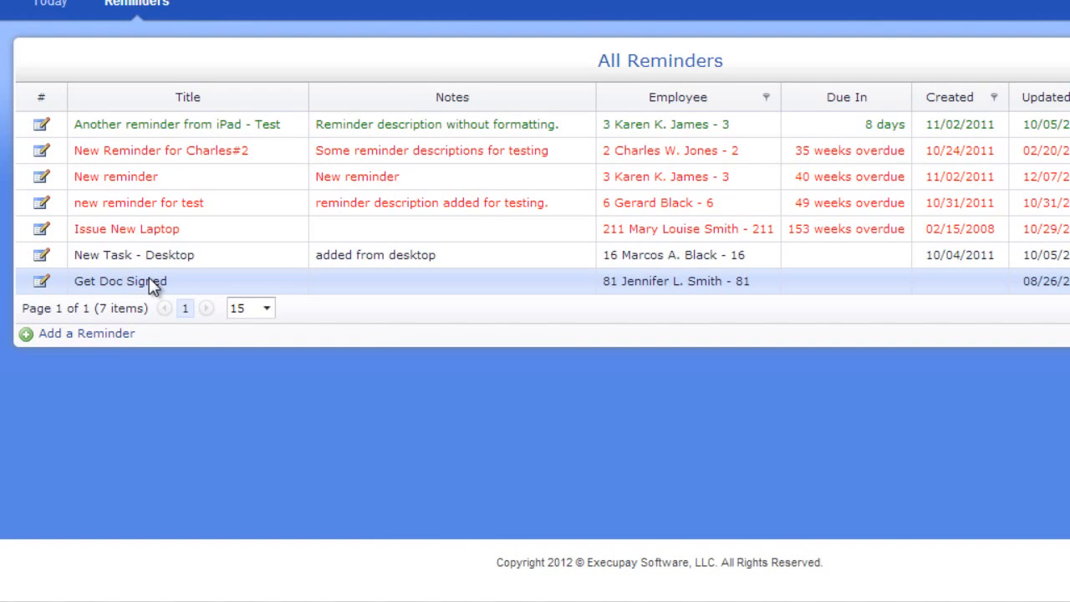
double_click(153, 285)
click(899, 455)
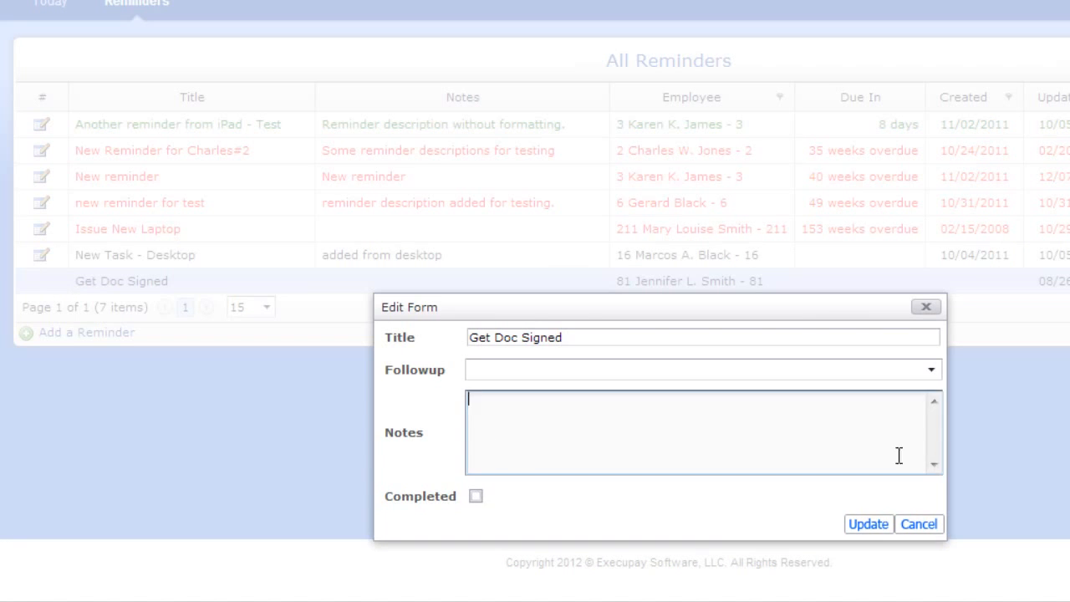
text(Gave it to employee, wait)
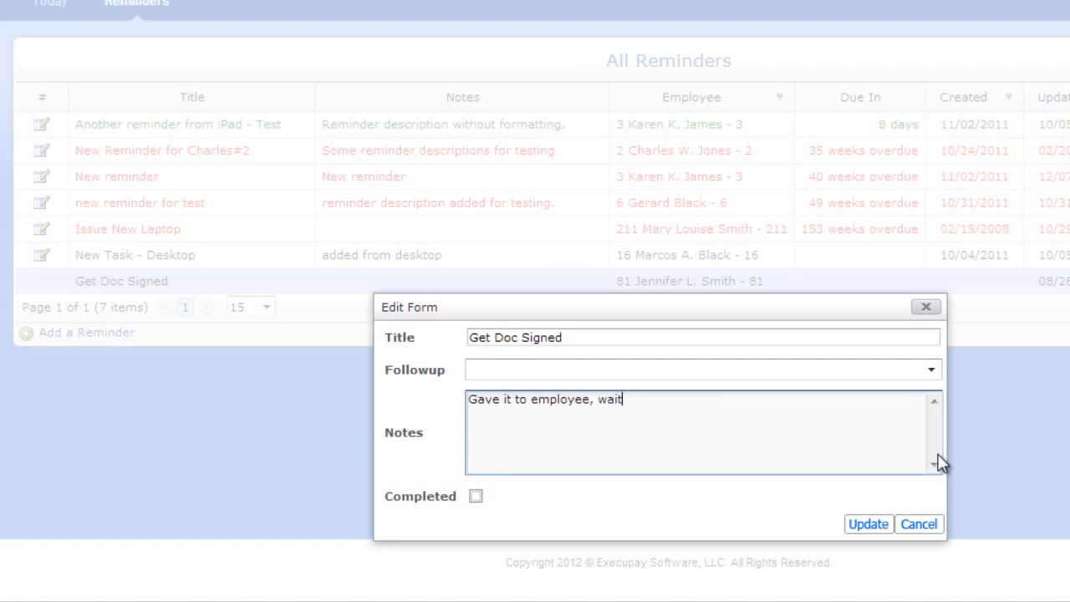
text(ing for return.)
click(932, 370)
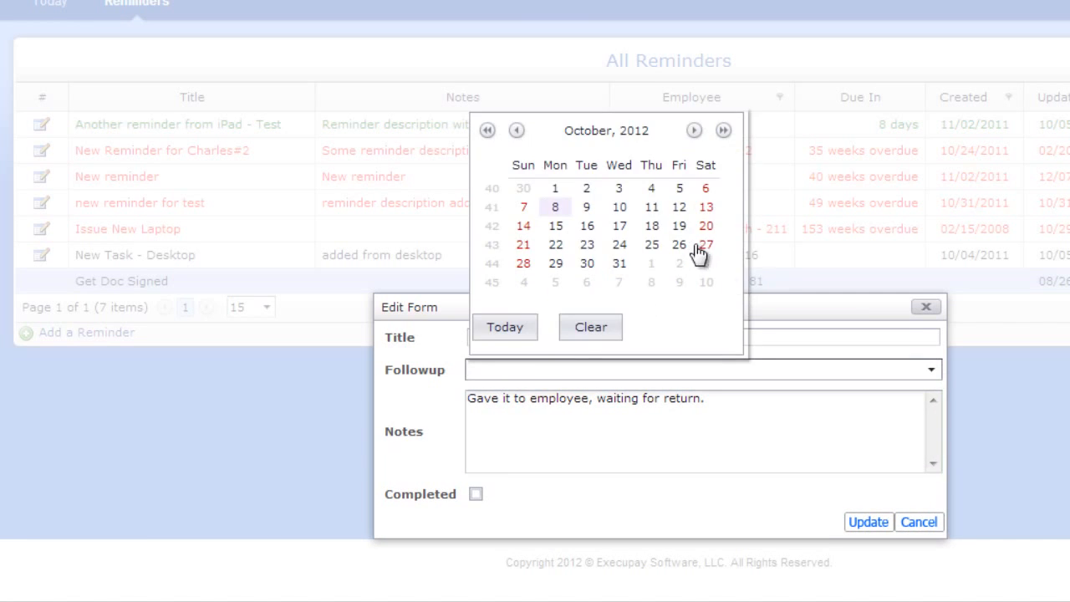
click(703, 246)
click(870, 522)
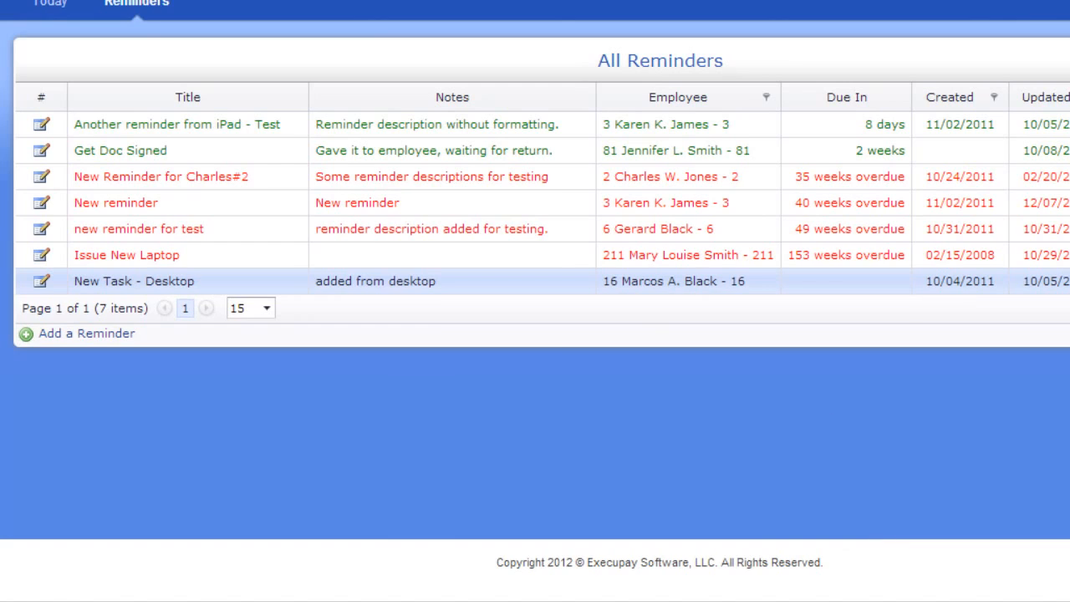
click(51, 3)
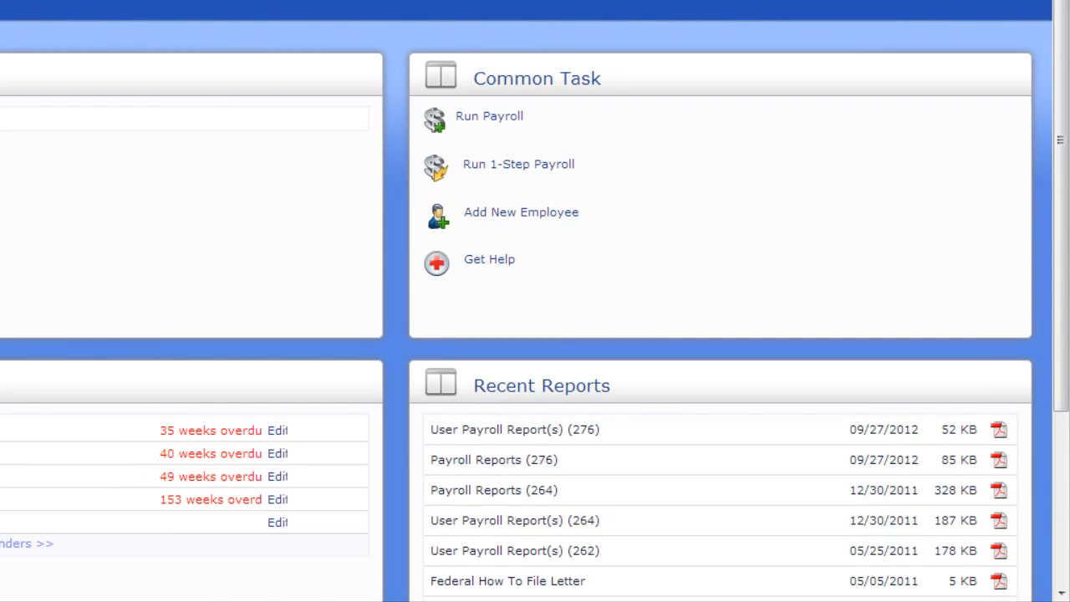
scroll(535, 335, down, 2)
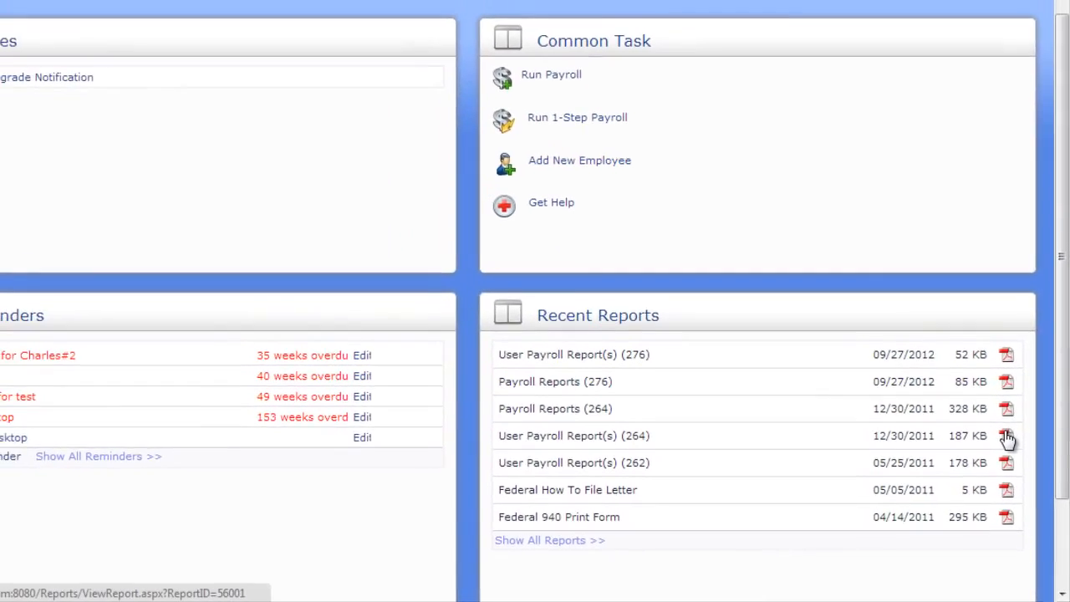
click(1000, 416)
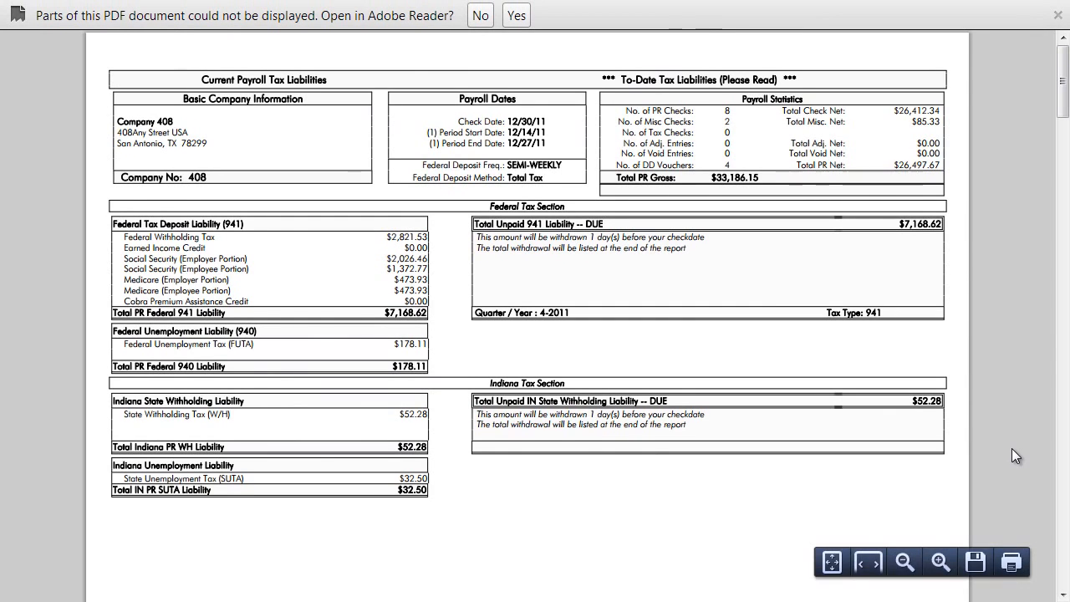
click(480, 15)
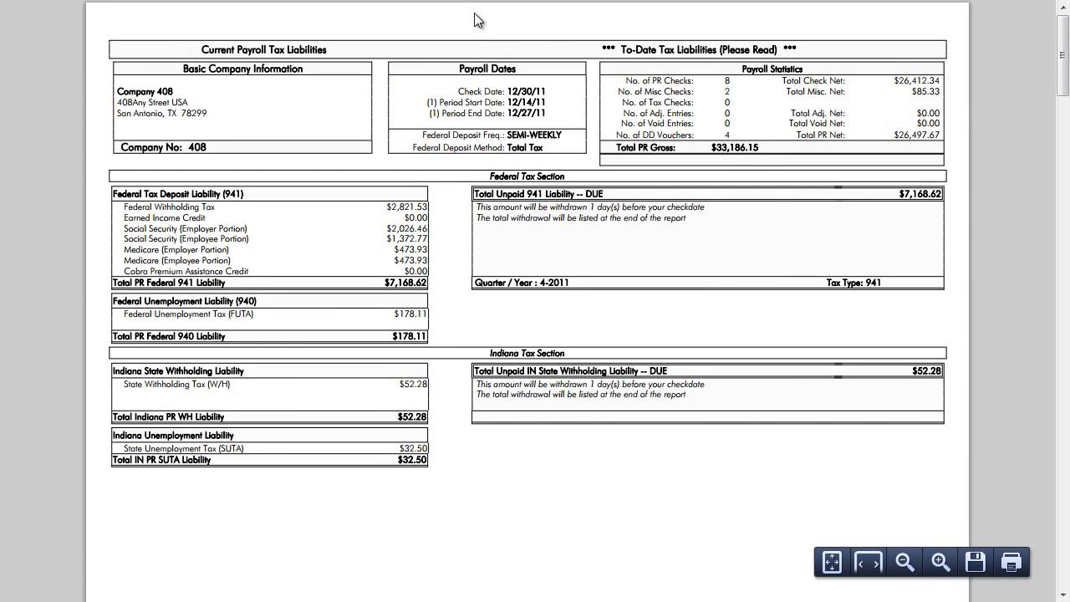
key(ctrl+w)
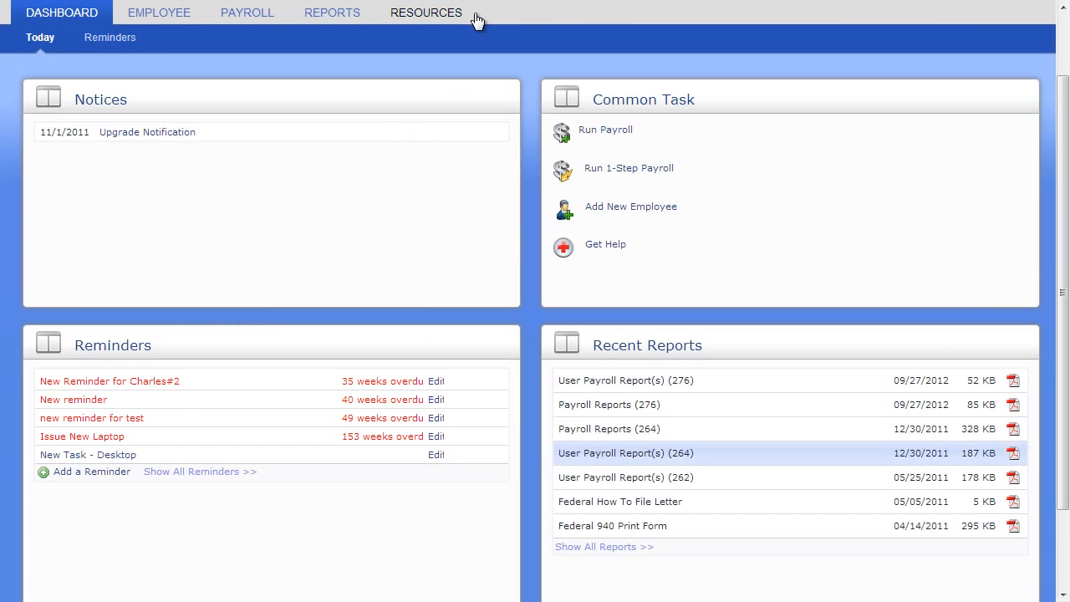
click(625, 550)
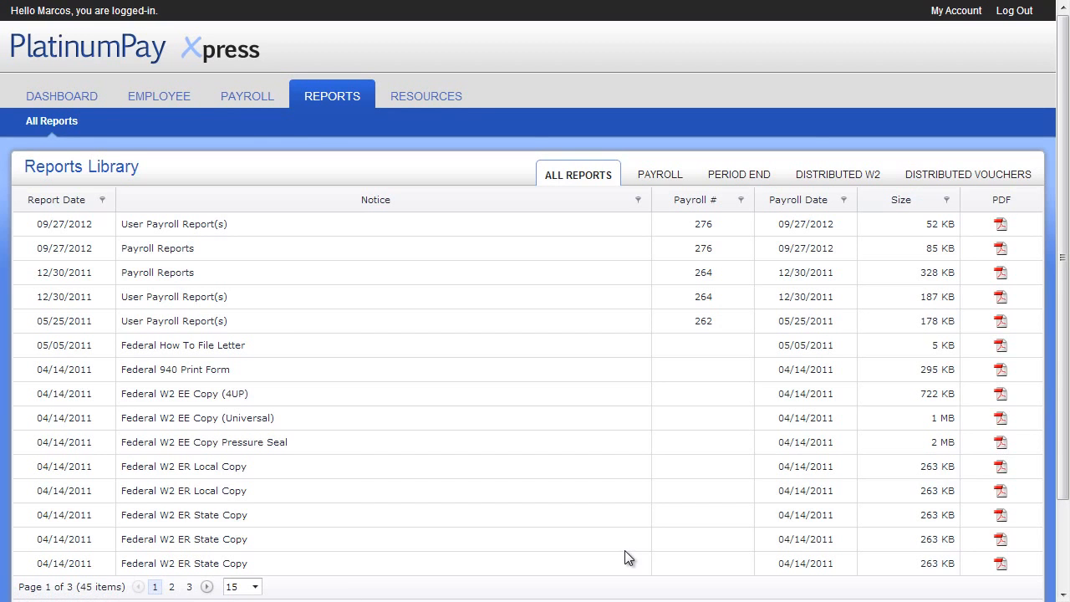
scroll(625, 550, down, 1)
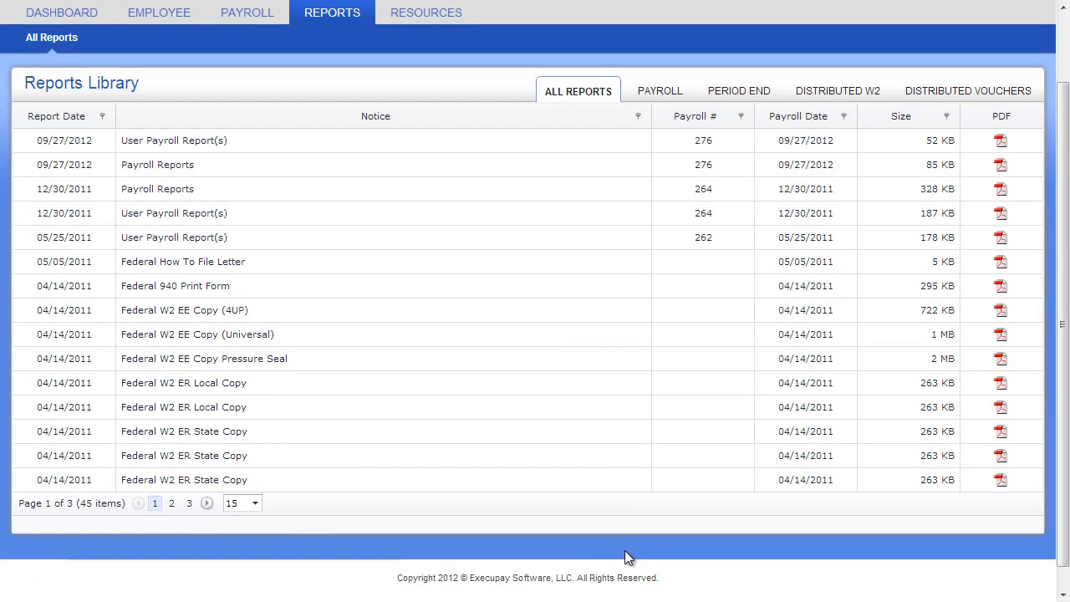
click(190, 503)
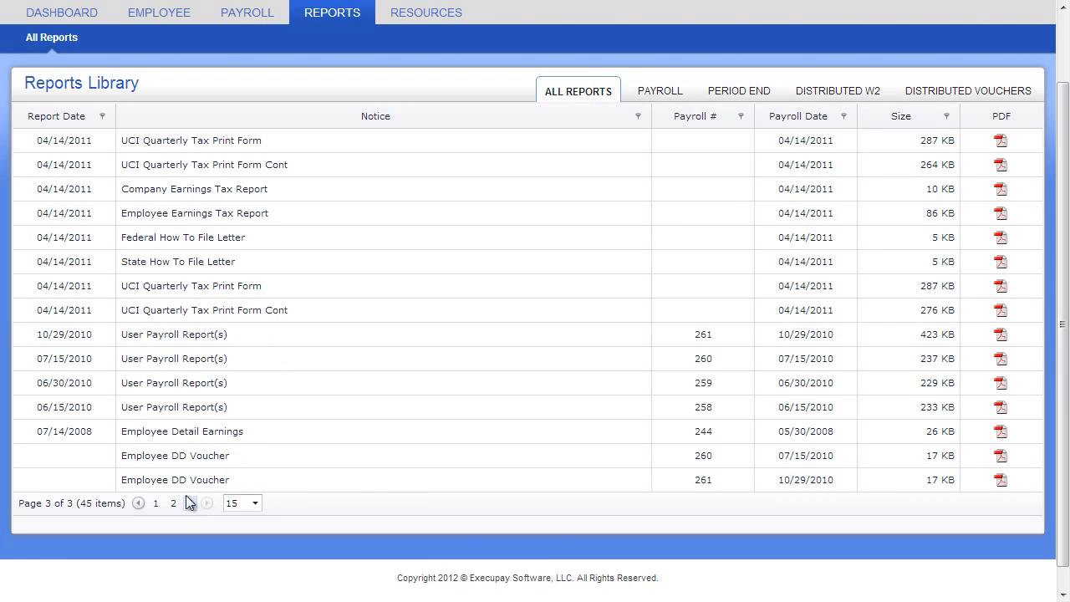
click(1001, 407)
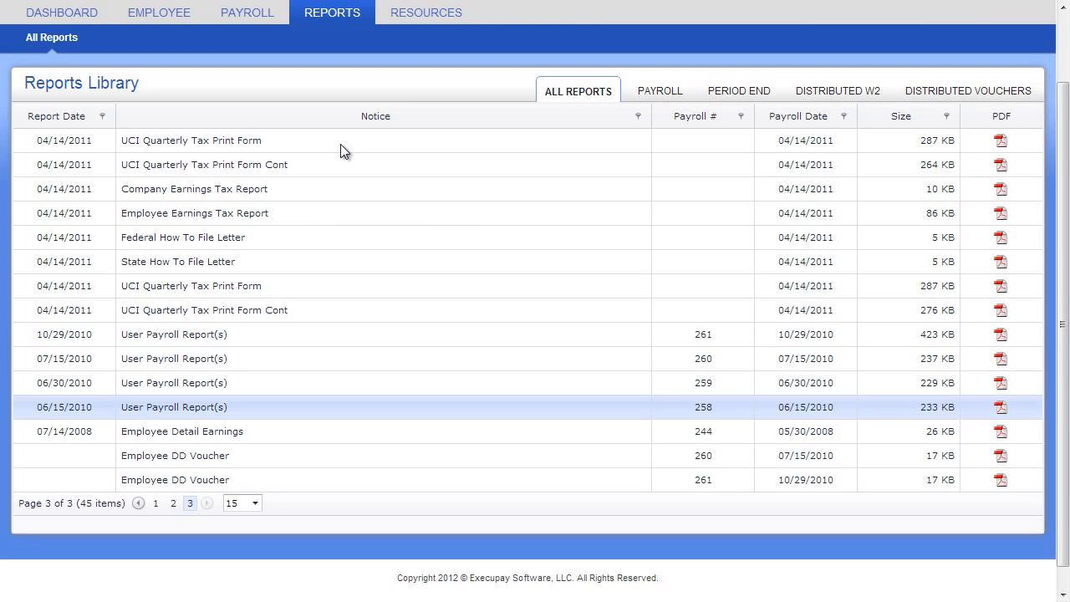
click(639, 91)
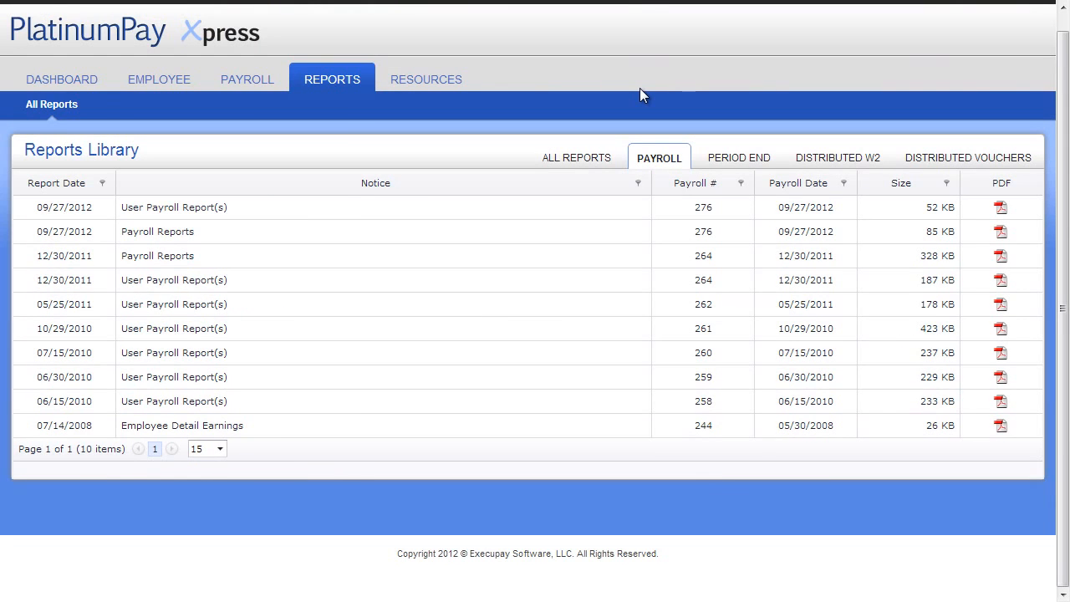
click(727, 163)
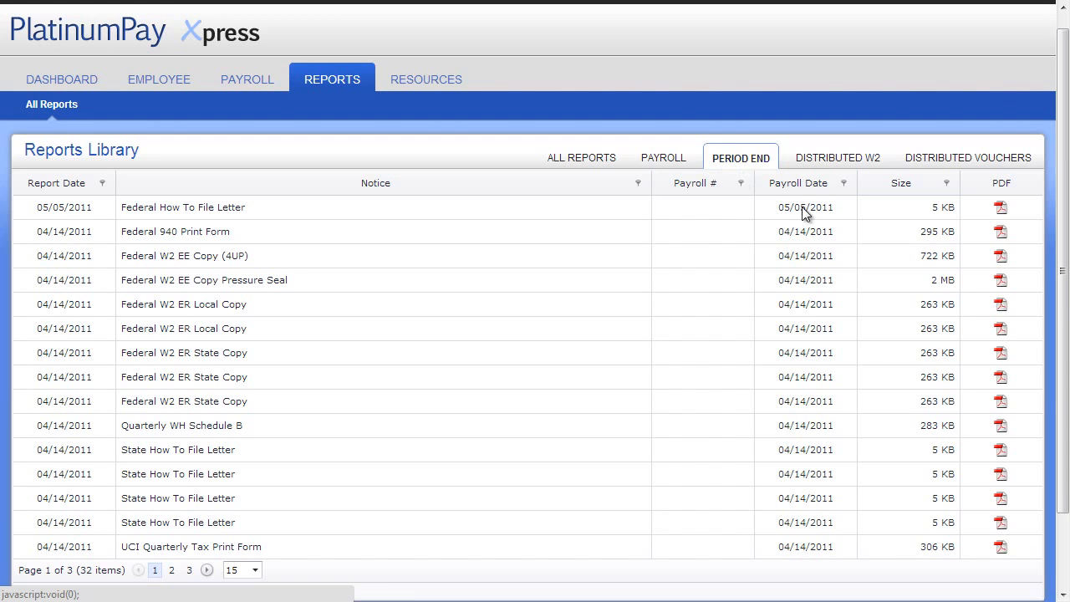
click(1003, 259)
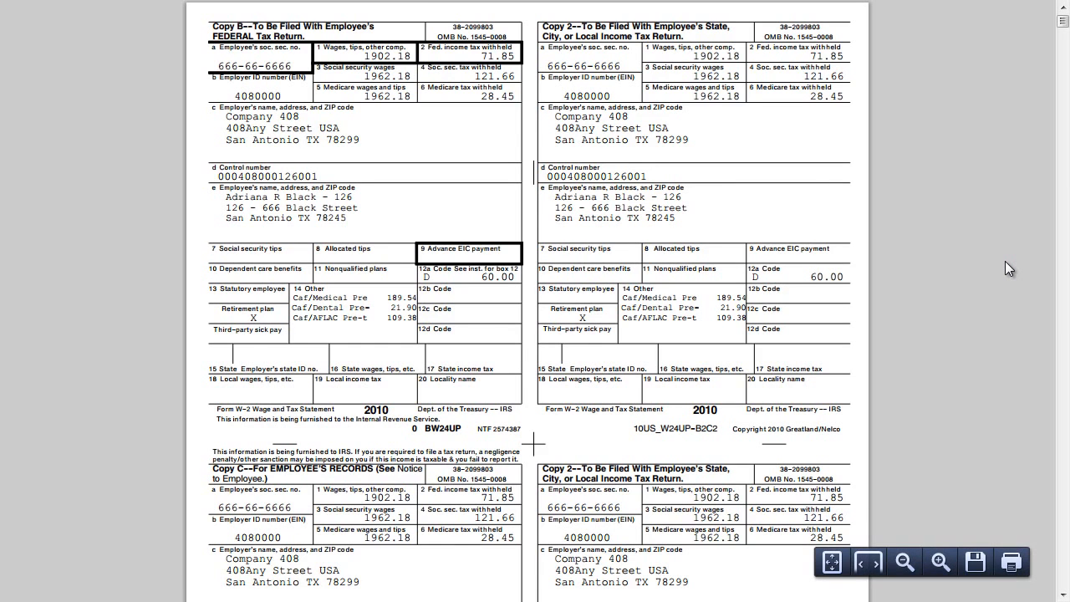
scroll(1005, 267, down, 10)
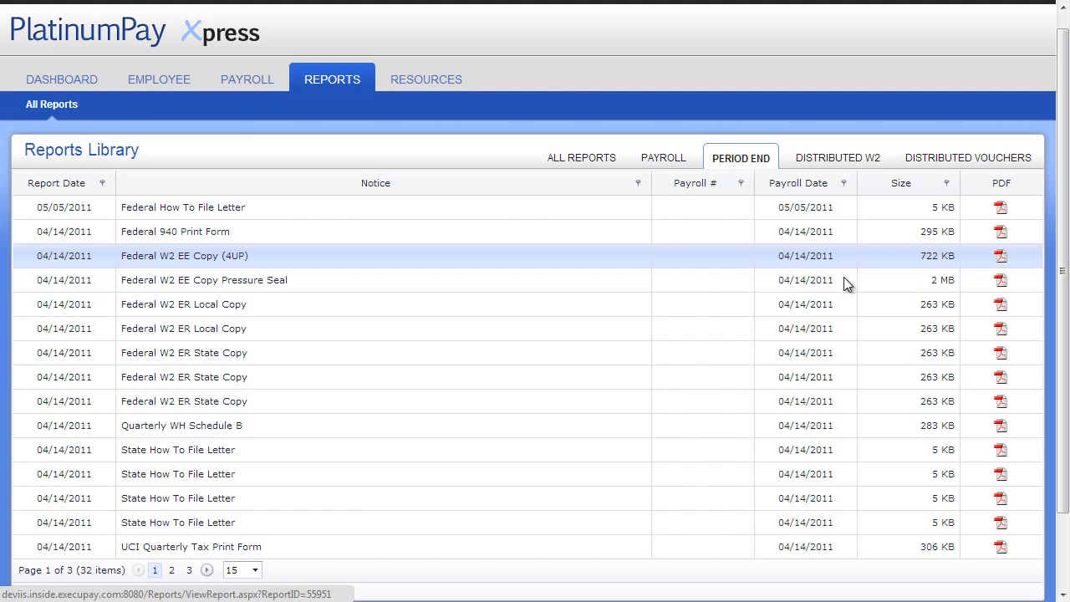
click(89, 81)
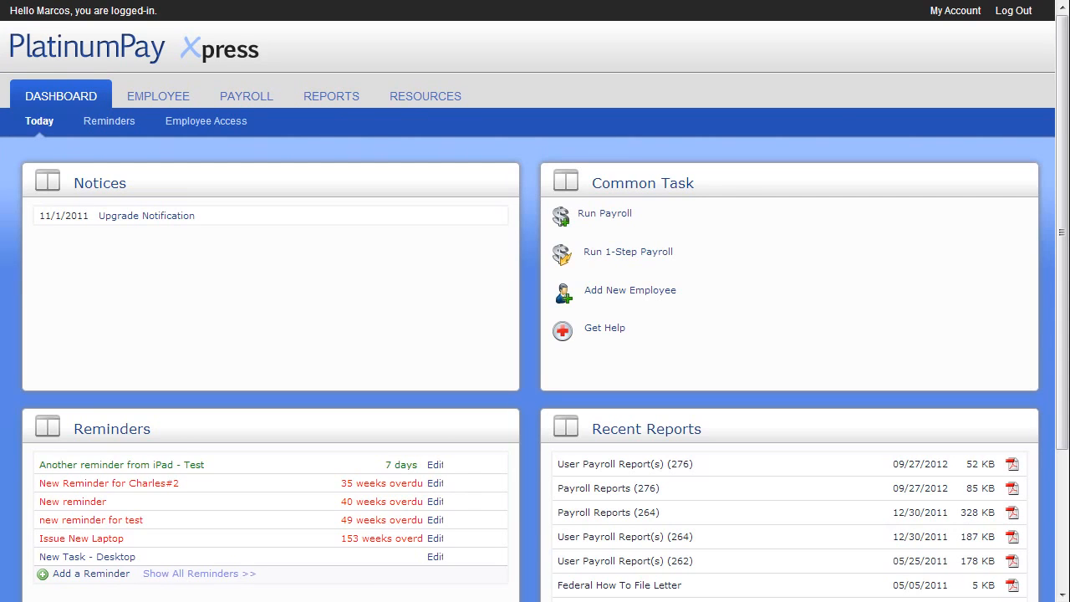
Step: Show all employees, switching from list layout back to photo card layout
click(133, 95)
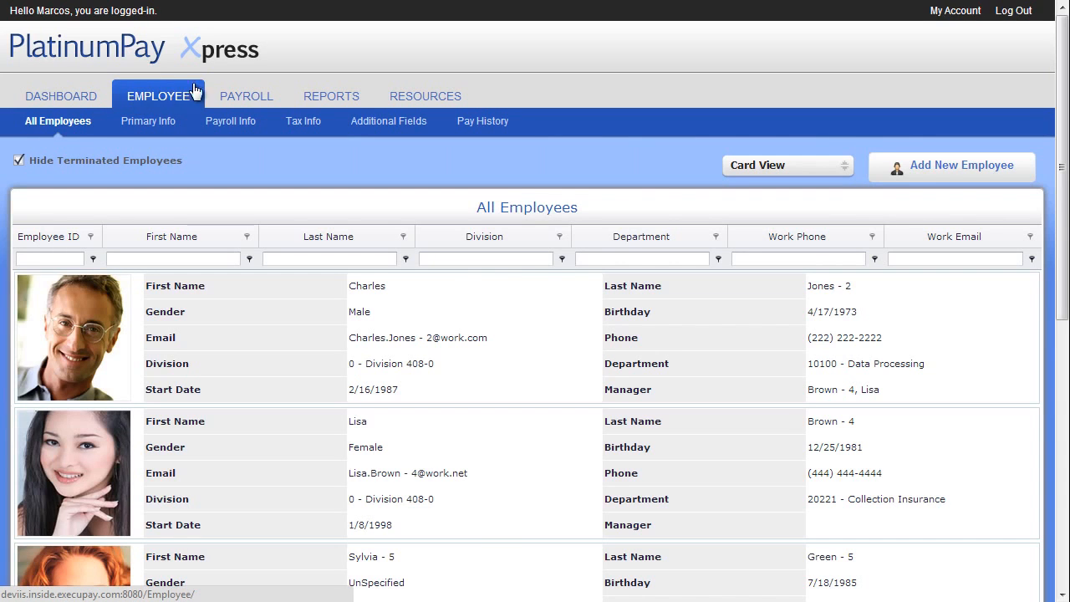
click(779, 166)
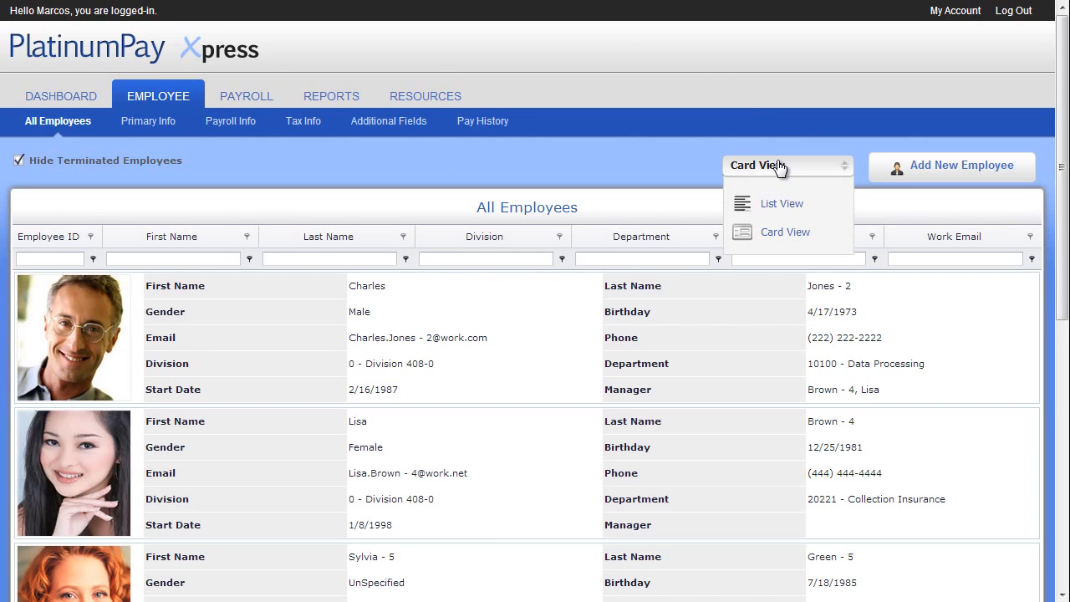
click(782, 204)
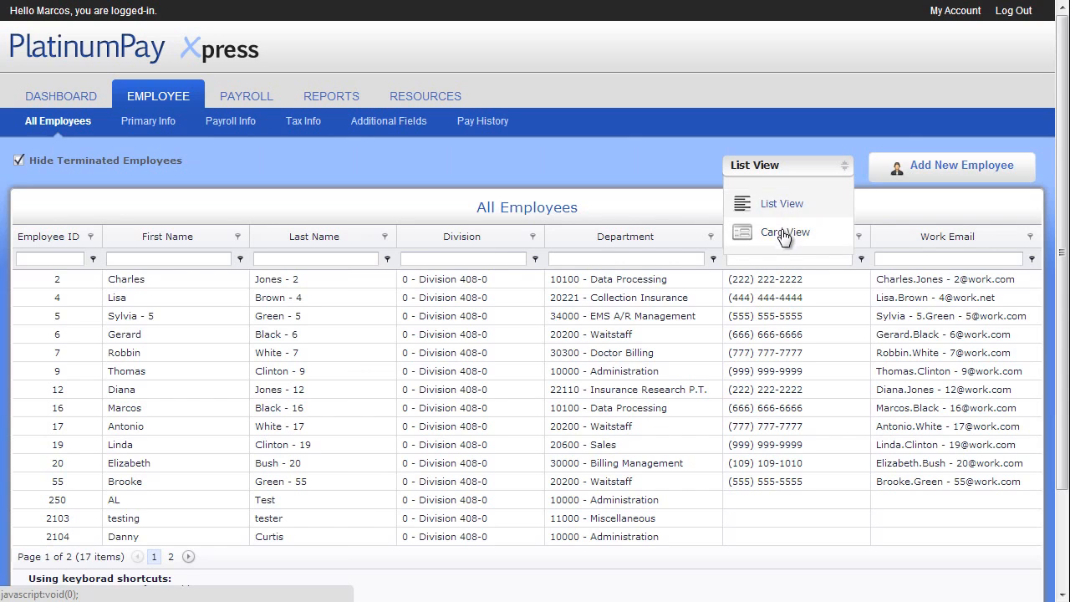
click(786, 232)
Step: Try a 'white' last-name filter, clear it, and open the second employee's Primary Info
click(337, 260)
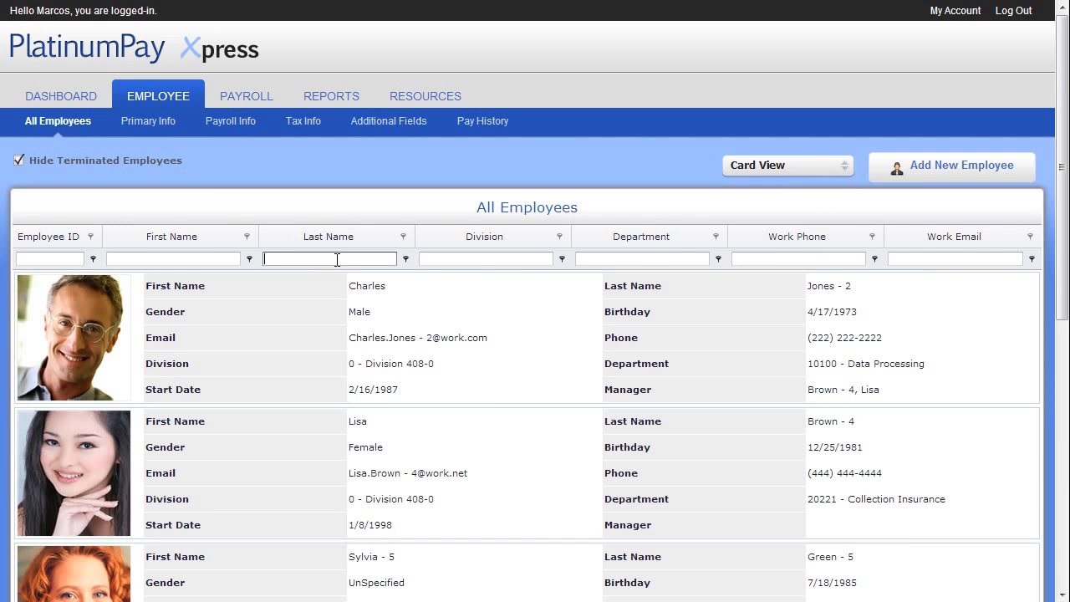
text(white)
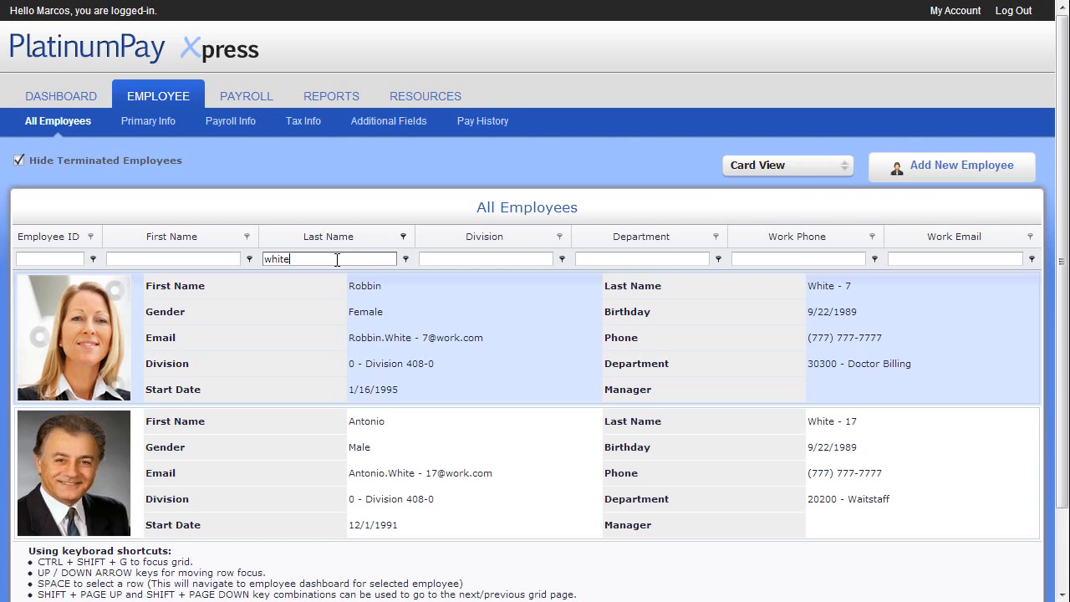
key(BackSpace)
key(BackSpace)
key(BackSpace)
key(BackSpace)
key(BackSpace)
double_click(89, 473)
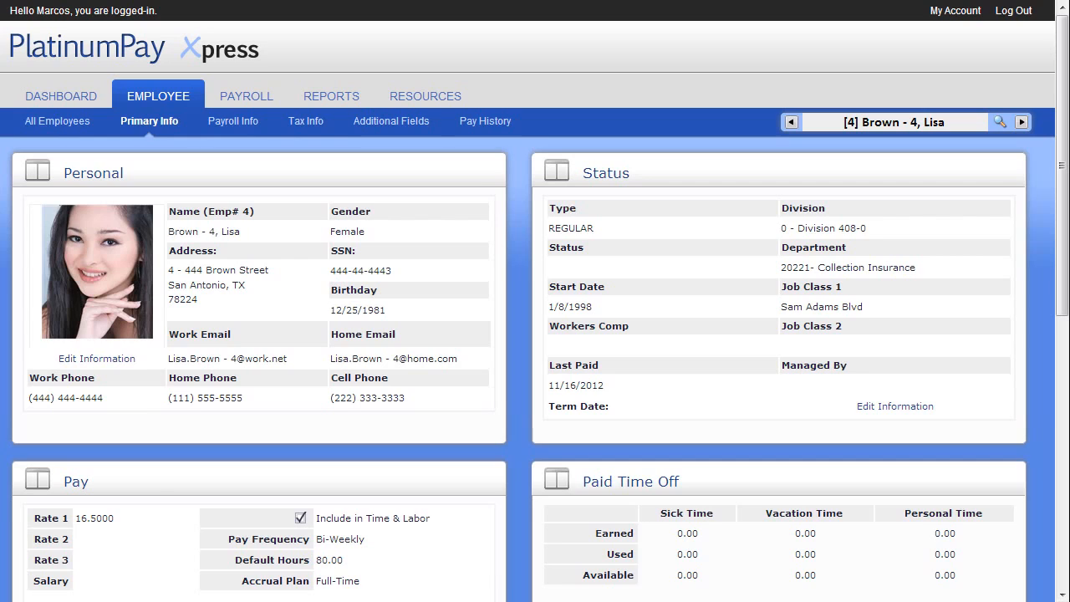
Step: Change the work email ending from 'net' to 'com' and save the personal details
click(116, 358)
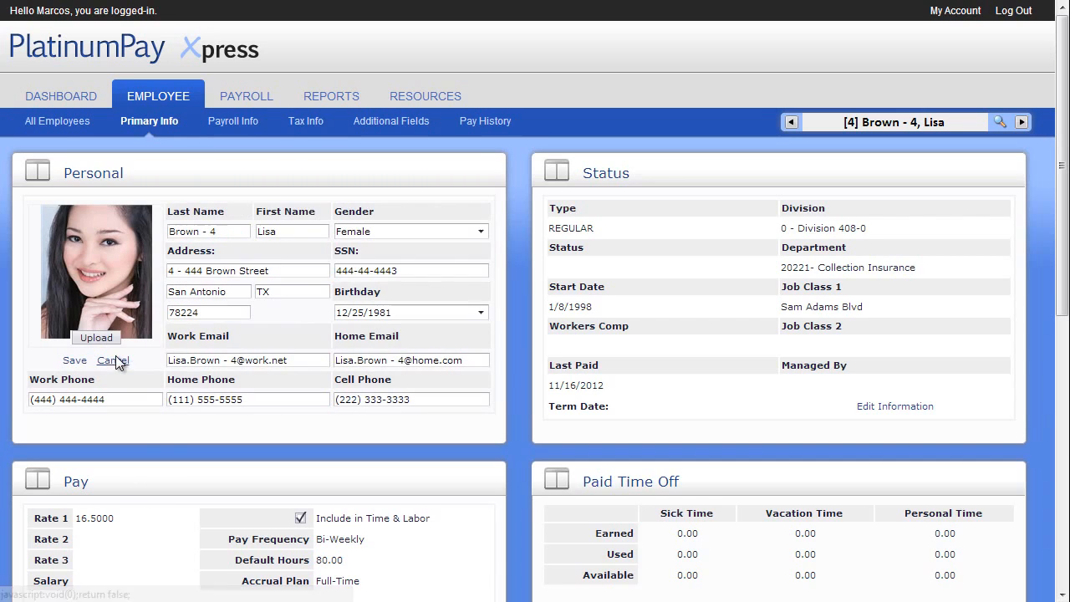
click(298, 364)
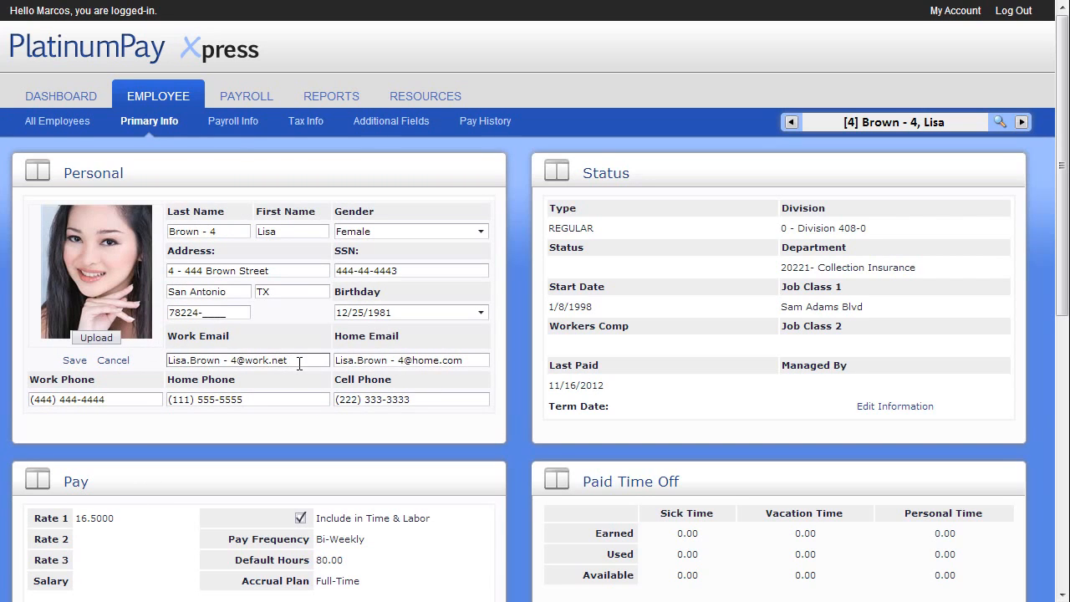
key(BackSpace)
key(BackSpace)
key(BackSpace)
text(com)
click(74, 361)
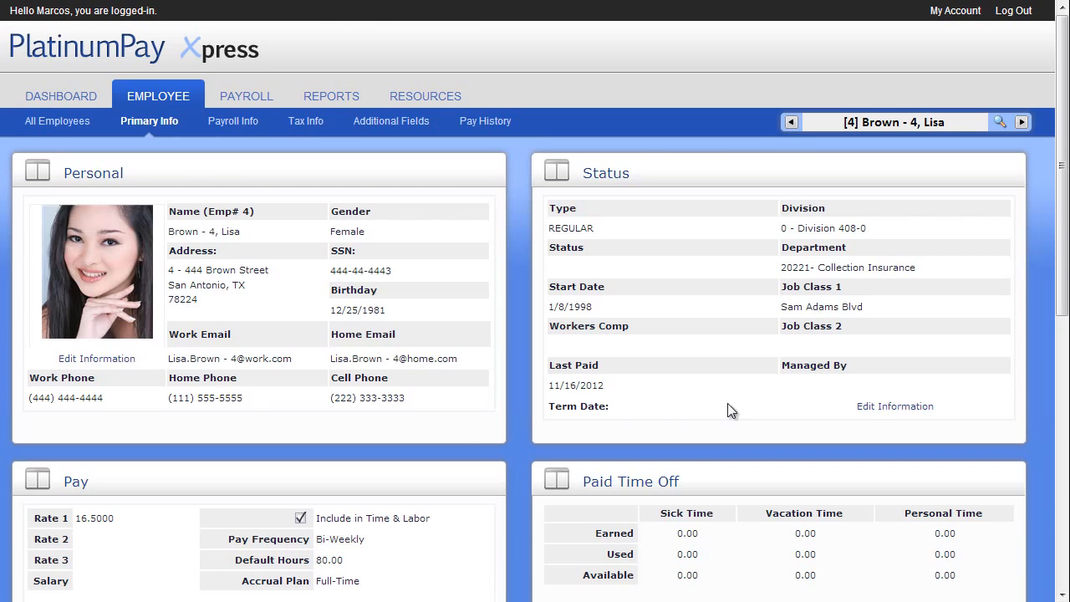
Step: Edit status, keeping type Regular and Division 408-0, and bring up the Terminate Employee form
click(871, 410)
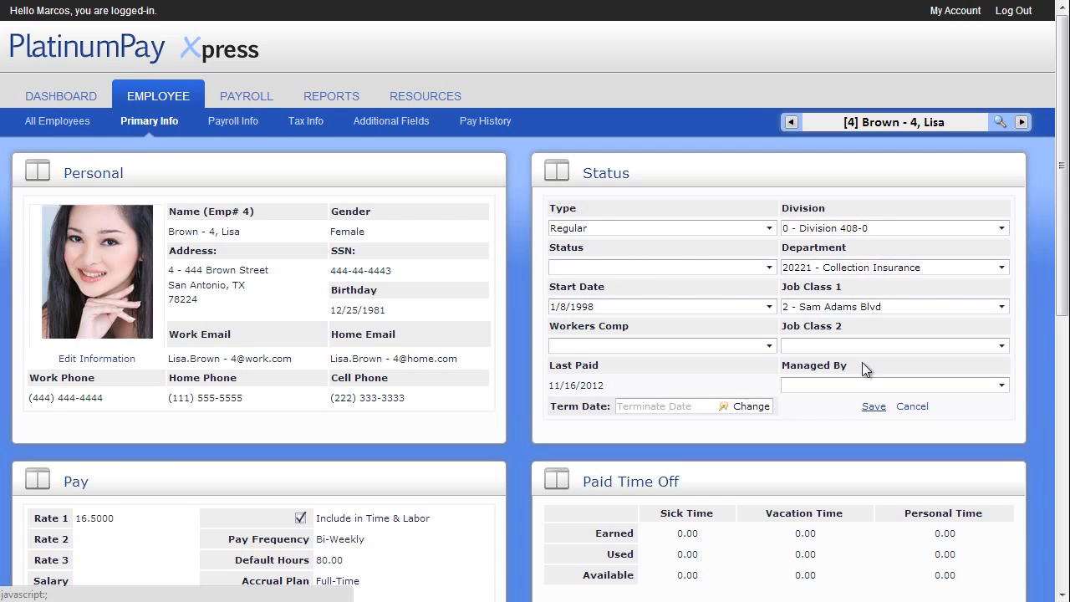
click(770, 228)
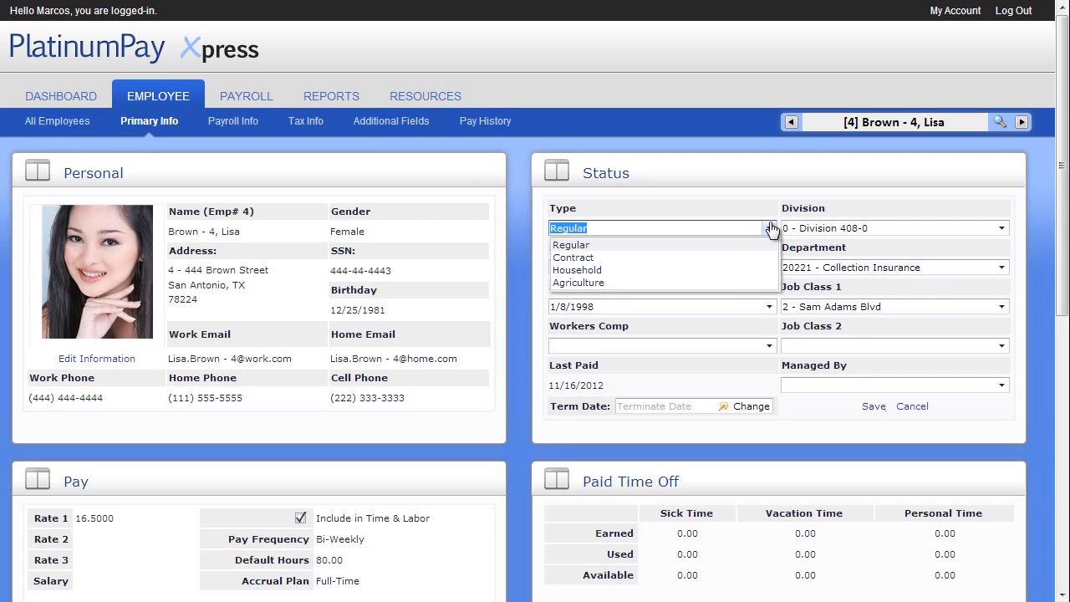
click(770, 228)
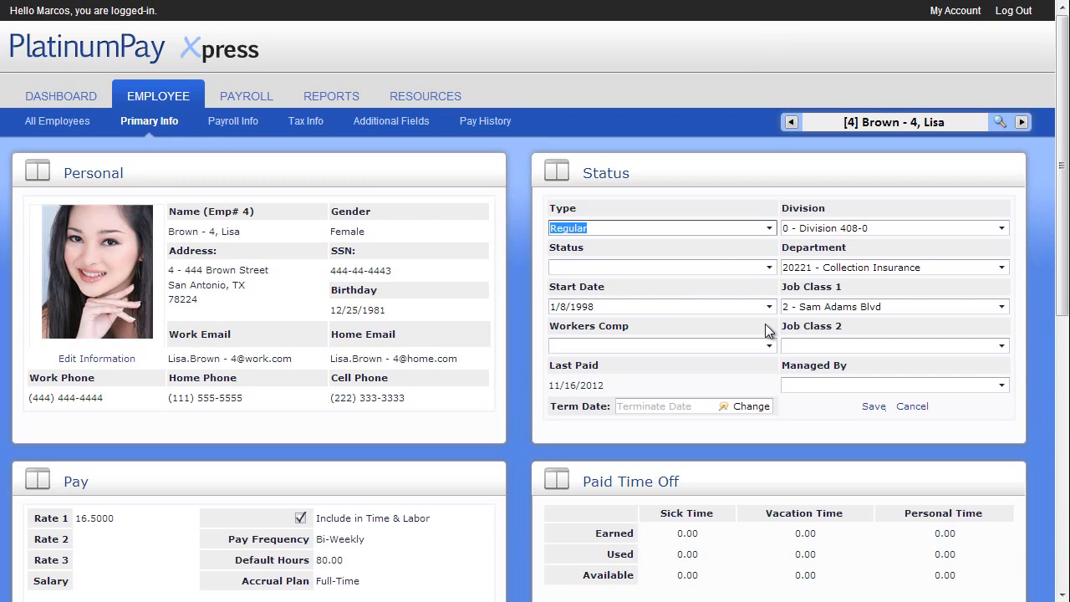
click(1003, 230)
click(1006, 232)
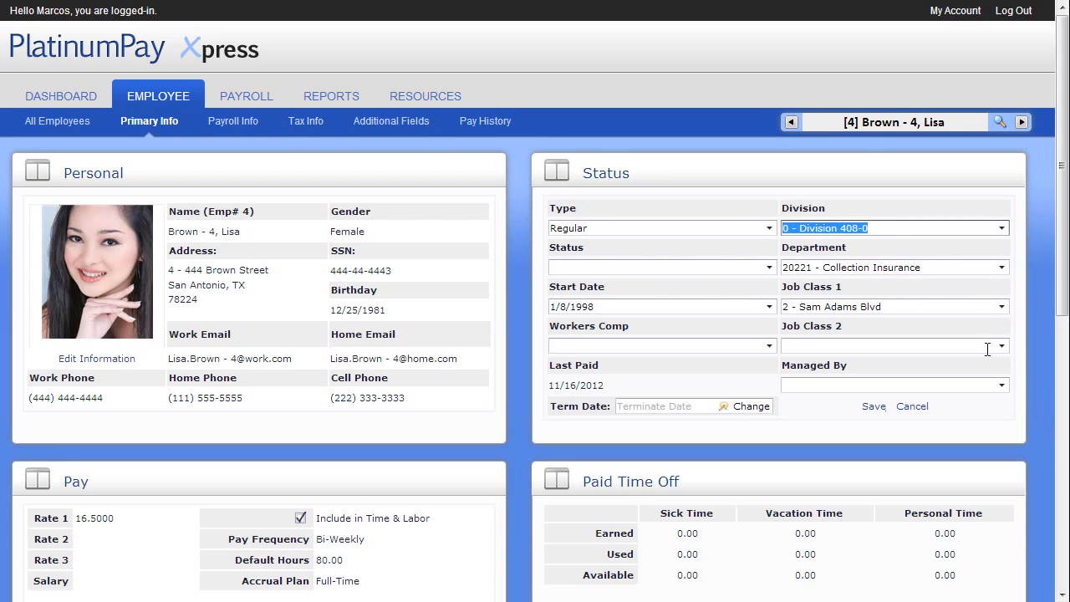
click(750, 406)
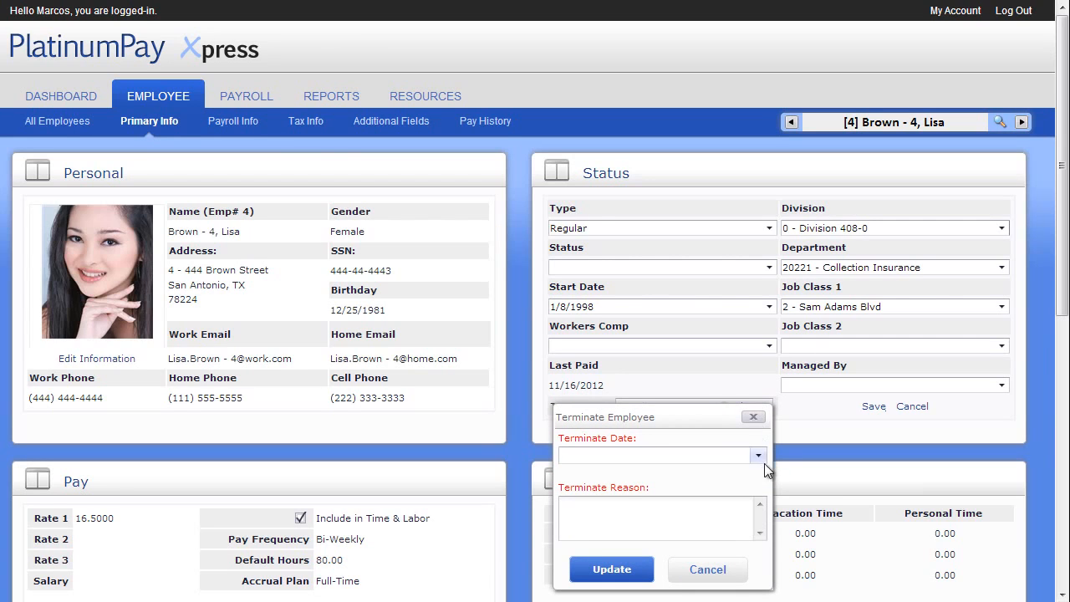
Step: Cancel the termination with Term Date blank and make the Pay panel editable
click(715, 568)
scroll(723, 571, down, 2)
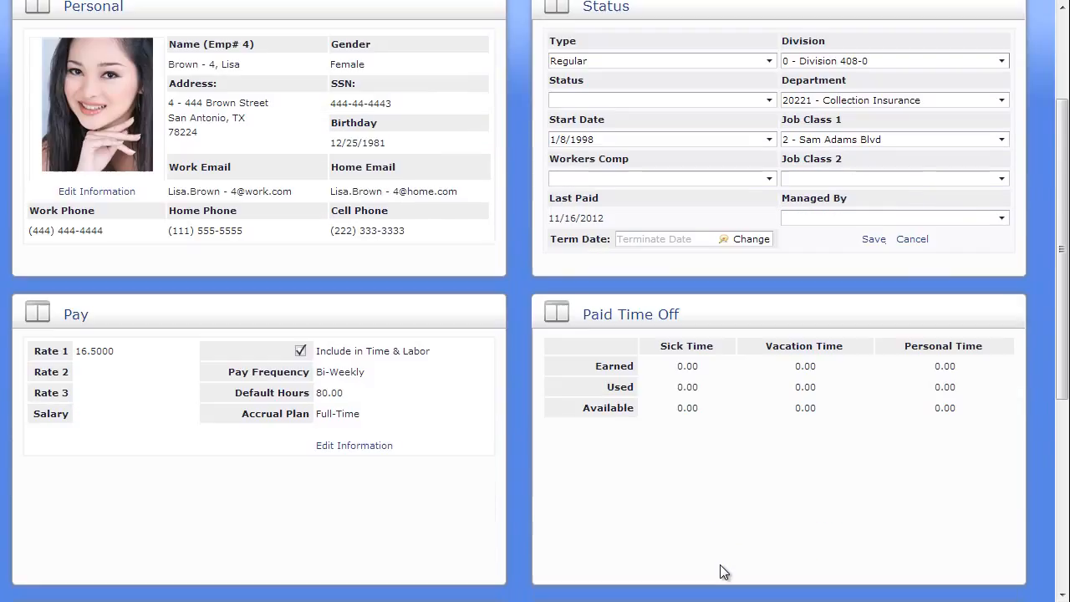
click(361, 445)
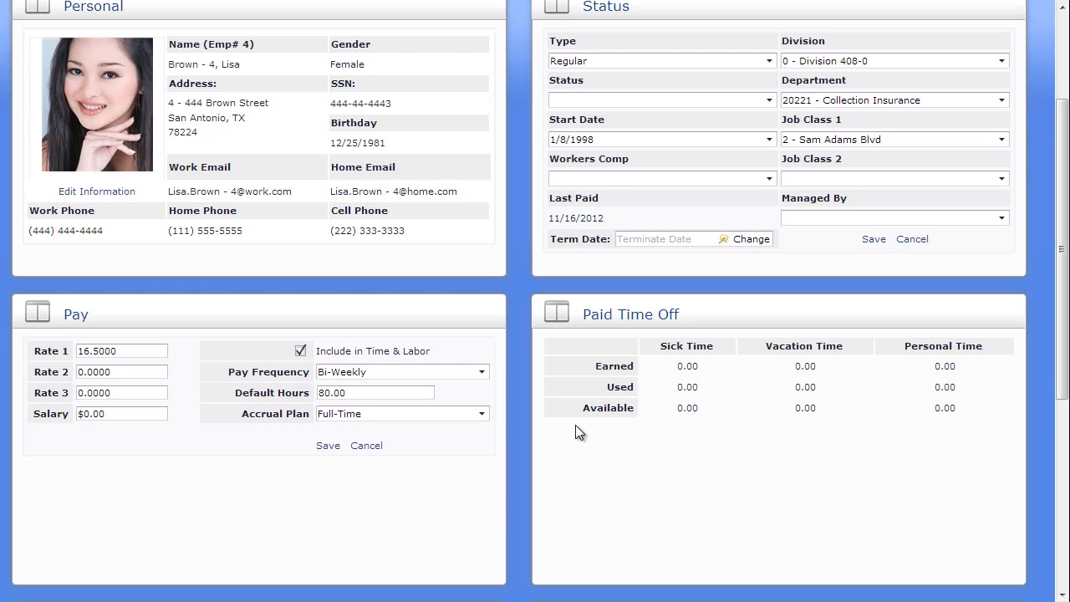
scroll(576, 426, down, 4)
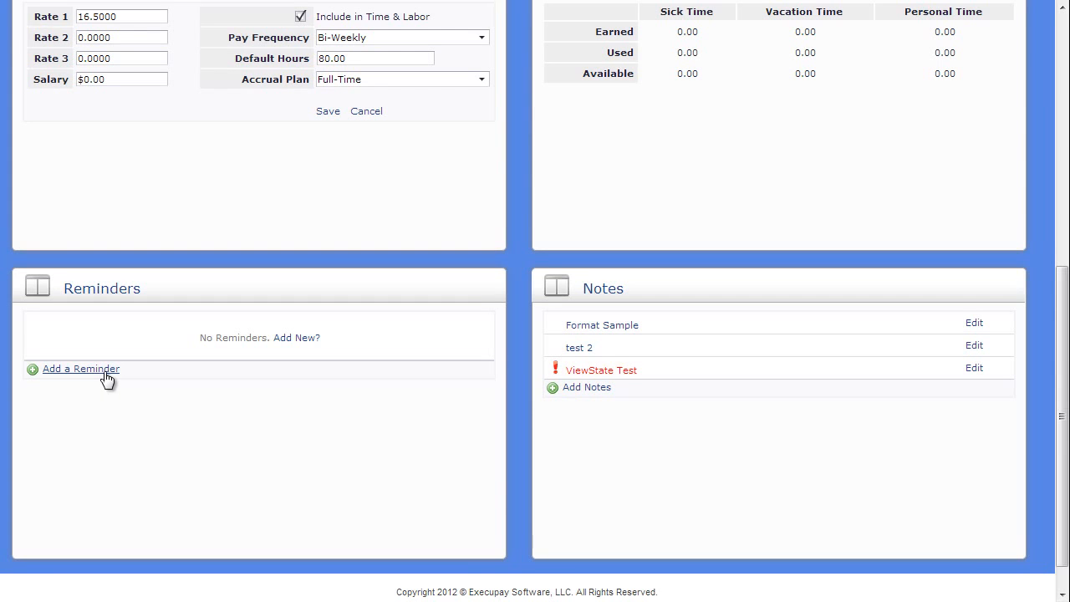
click(603, 328)
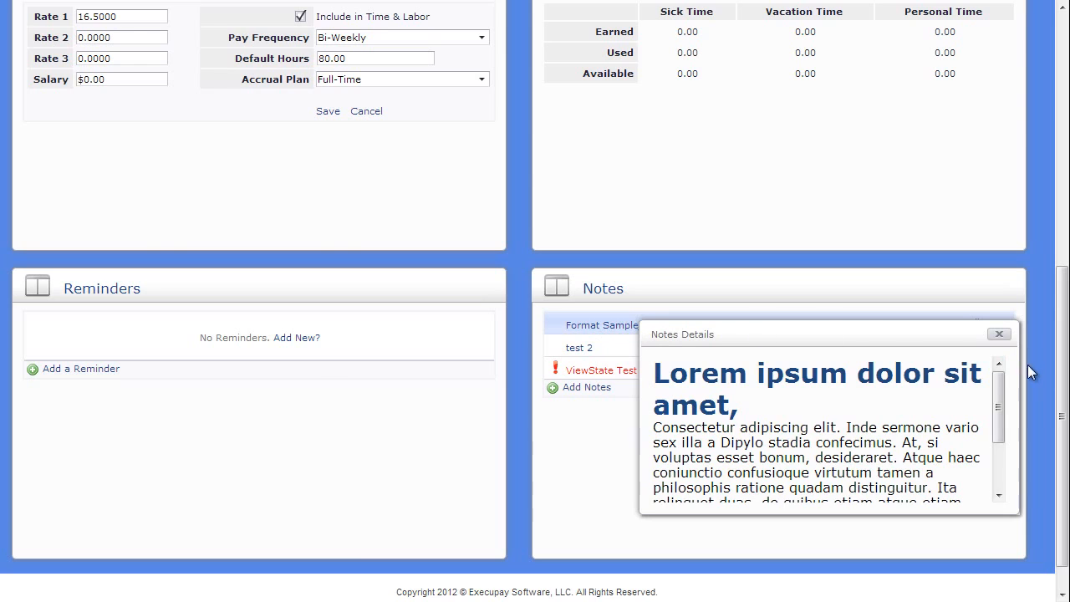
drag(1001, 385, 996, 465)
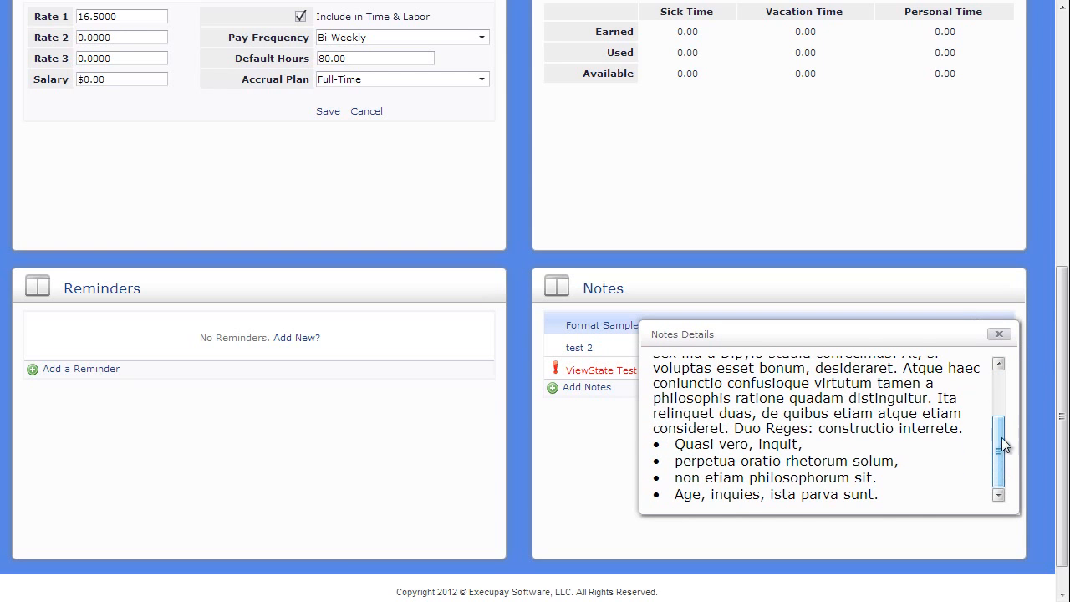
click(1001, 336)
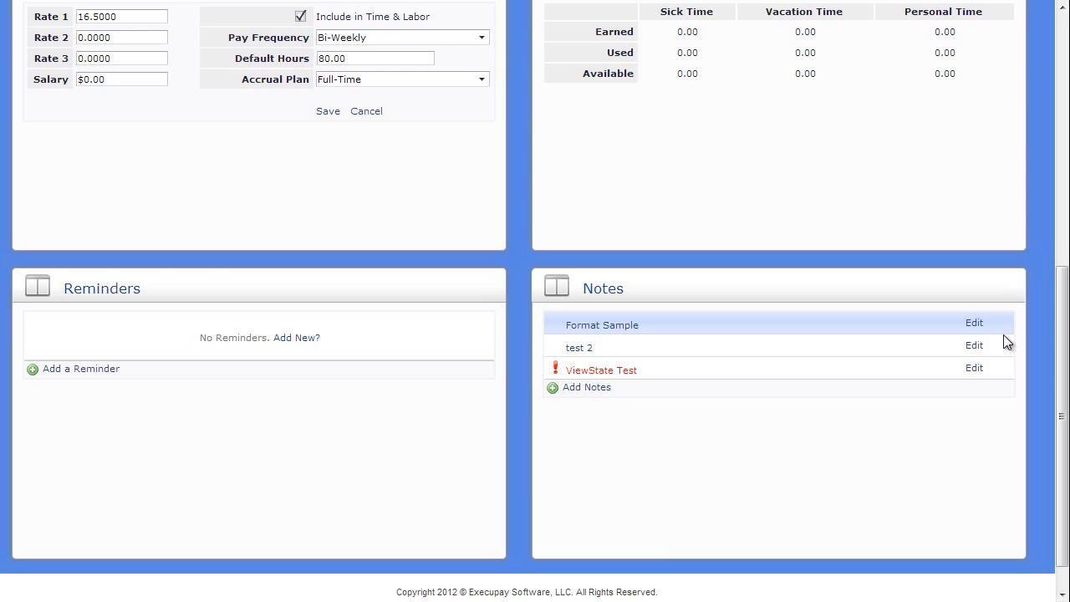
click(1064, 29)
Step: Go to Payroll Info and back out of editing the 2-Bonus earning
click(241, 122)
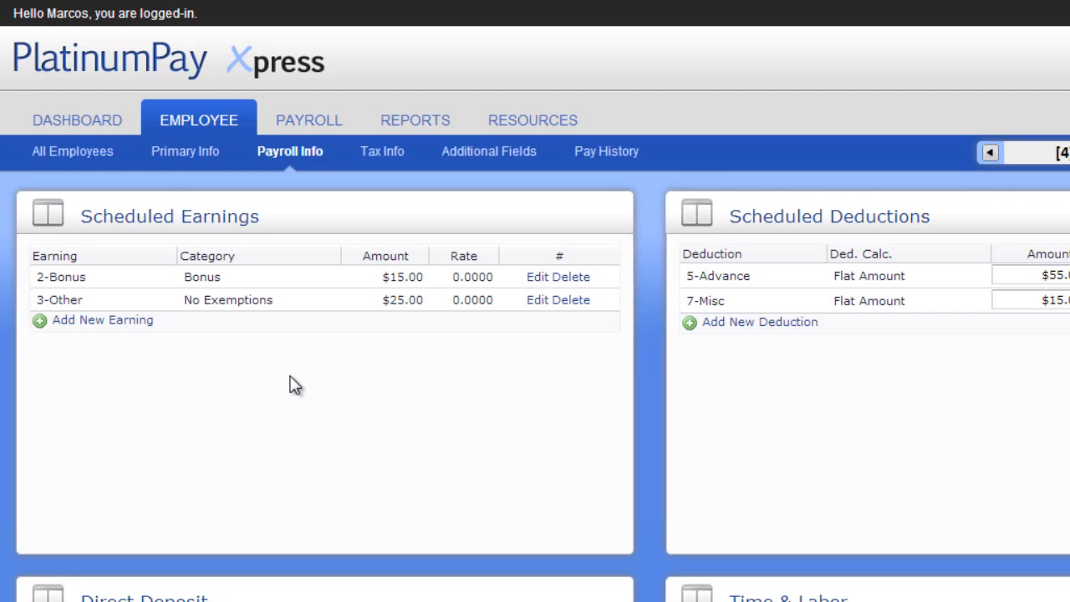
click(540, 279)
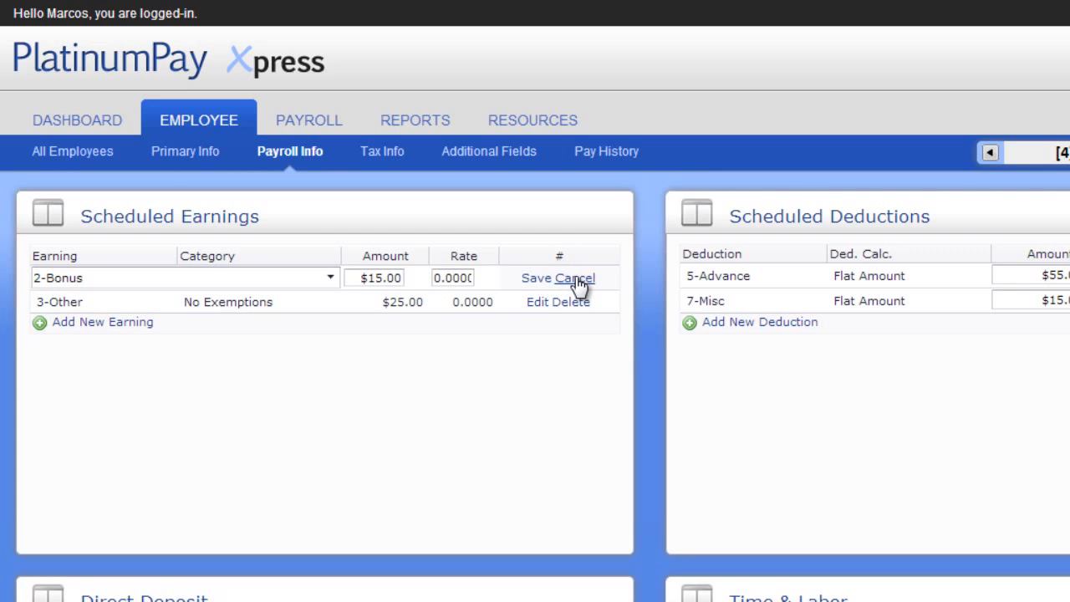
click(575, 281)
Step: Add a scheduled 1-Commission earning with amount $25.00
click(102, 321)
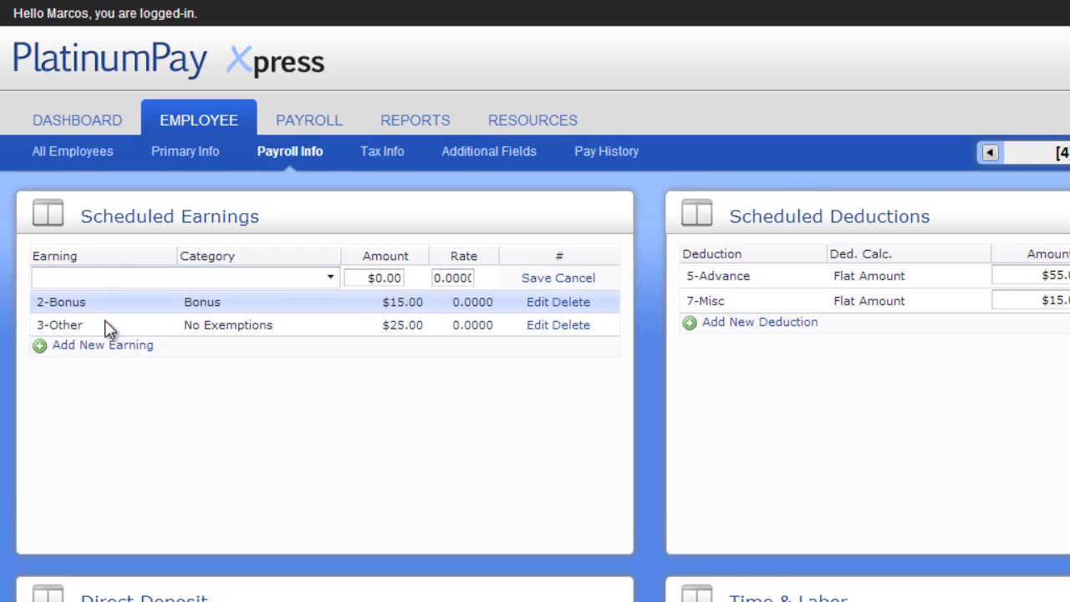
click(126, 283)
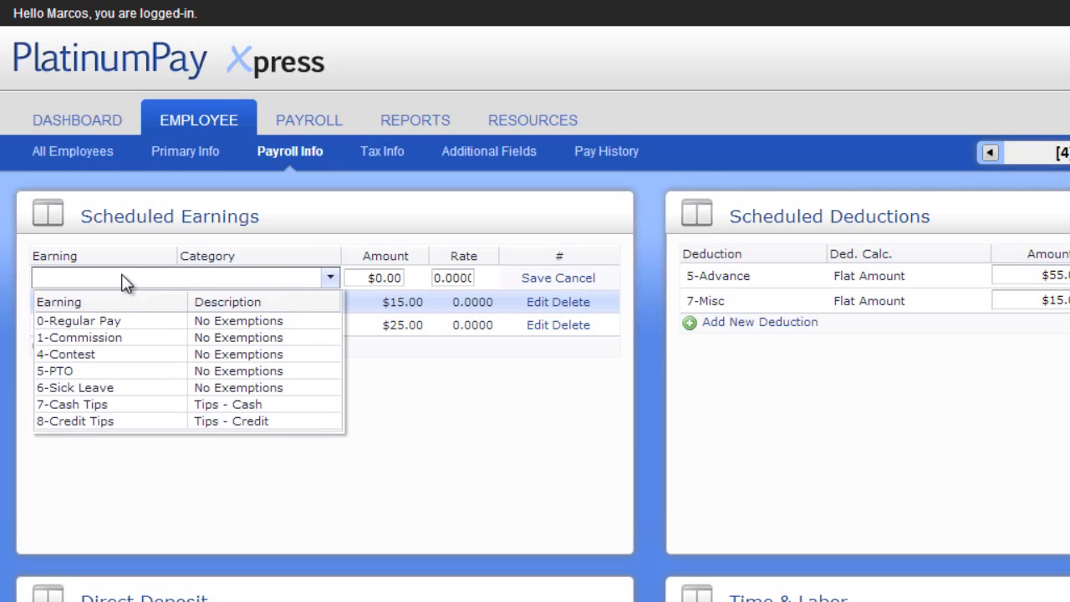
click(112, 337)
click(355, 278)
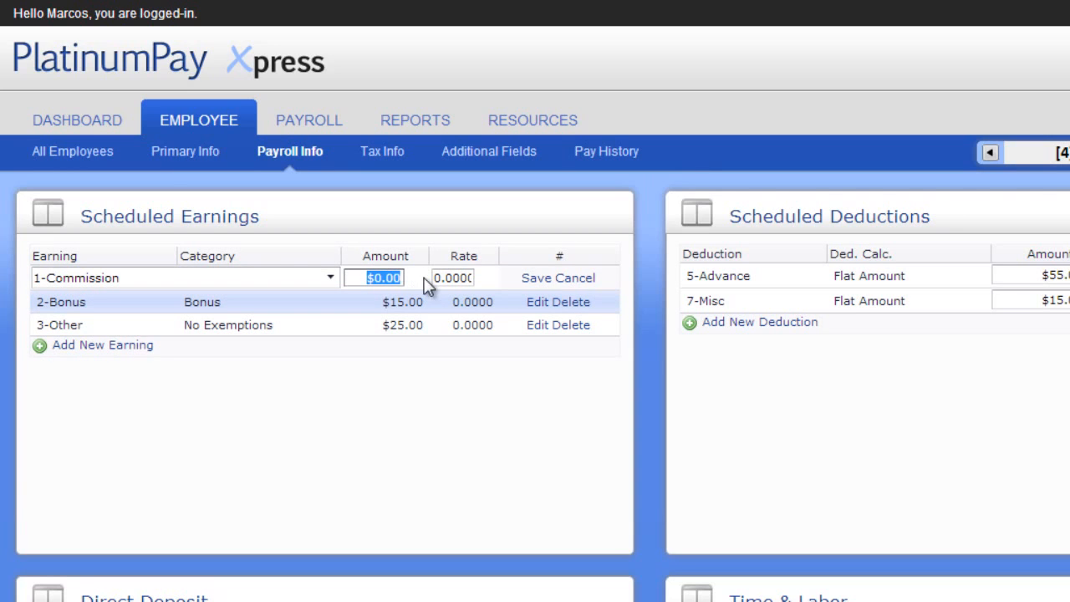
text(25)
click(539, 278)
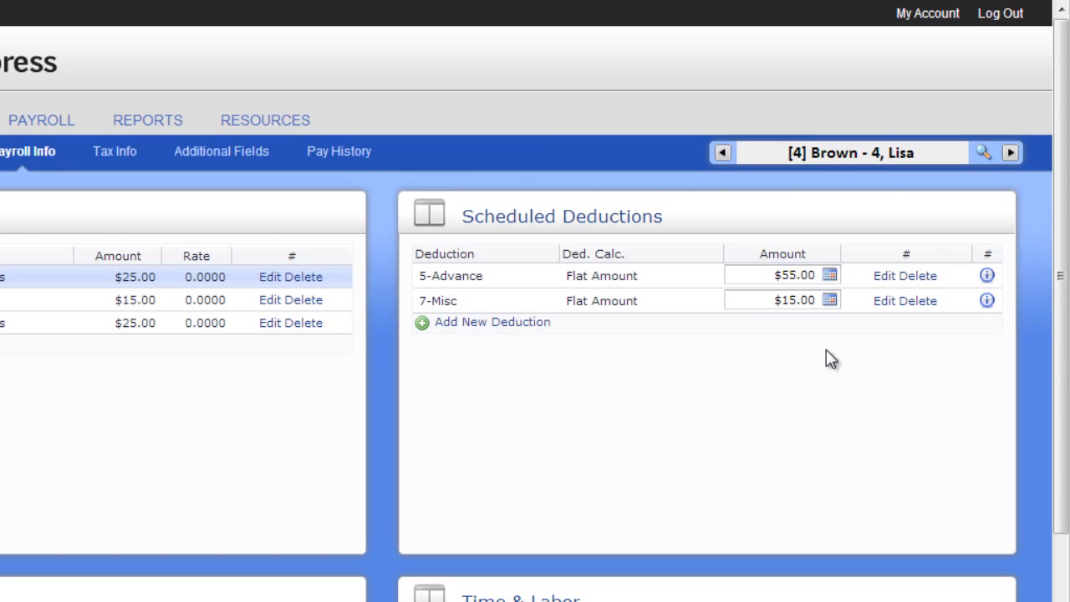
Step: Add a $25.00 amount schedule to 7-Misc starting 10/31/2012 with no end date
click(831, 301)
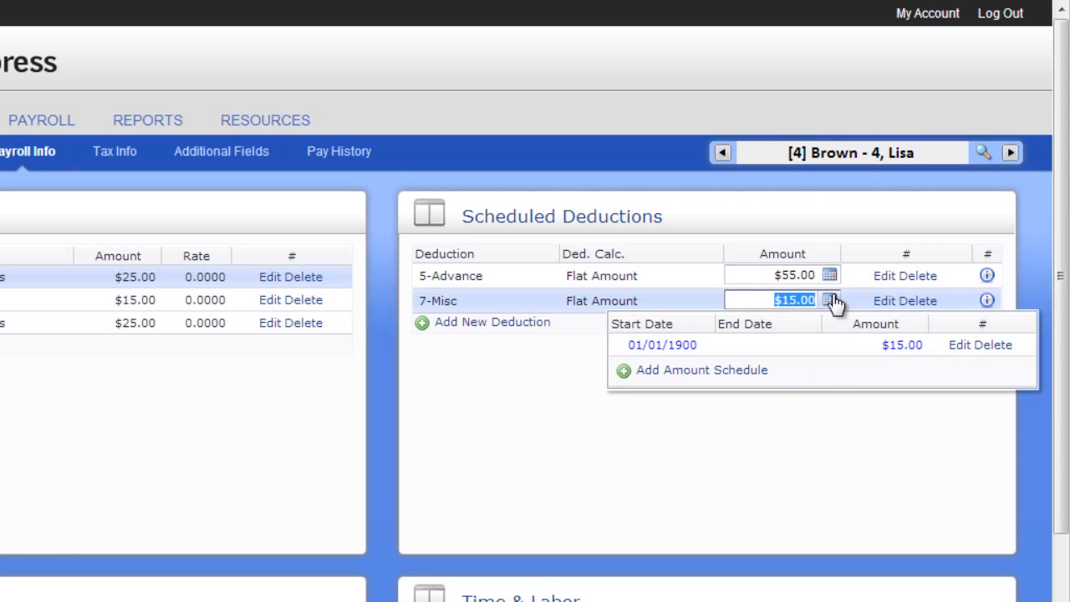
click(734, 373)
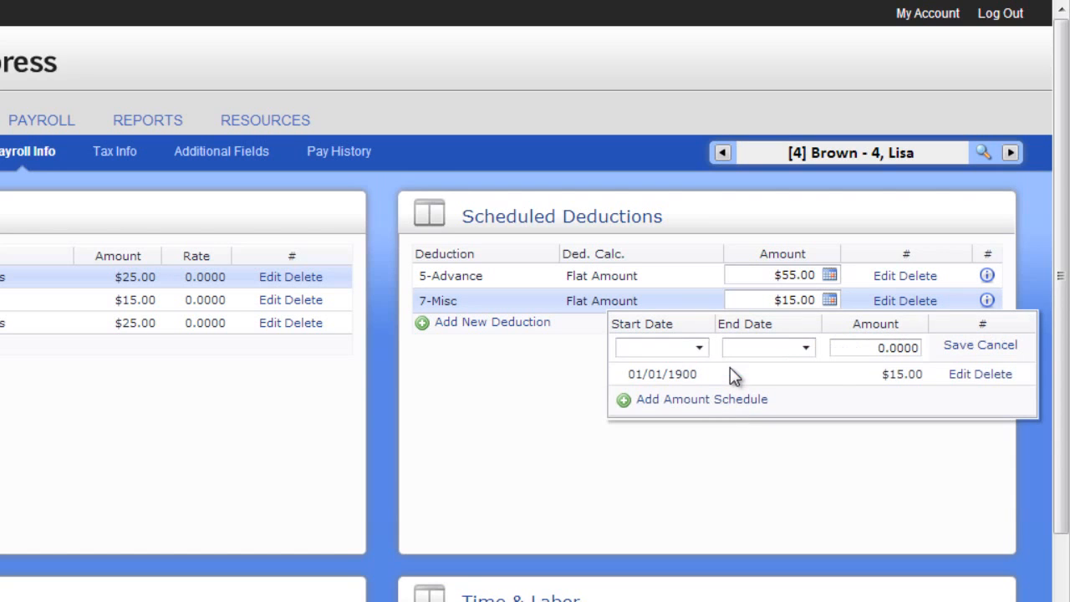
click(701, 350)
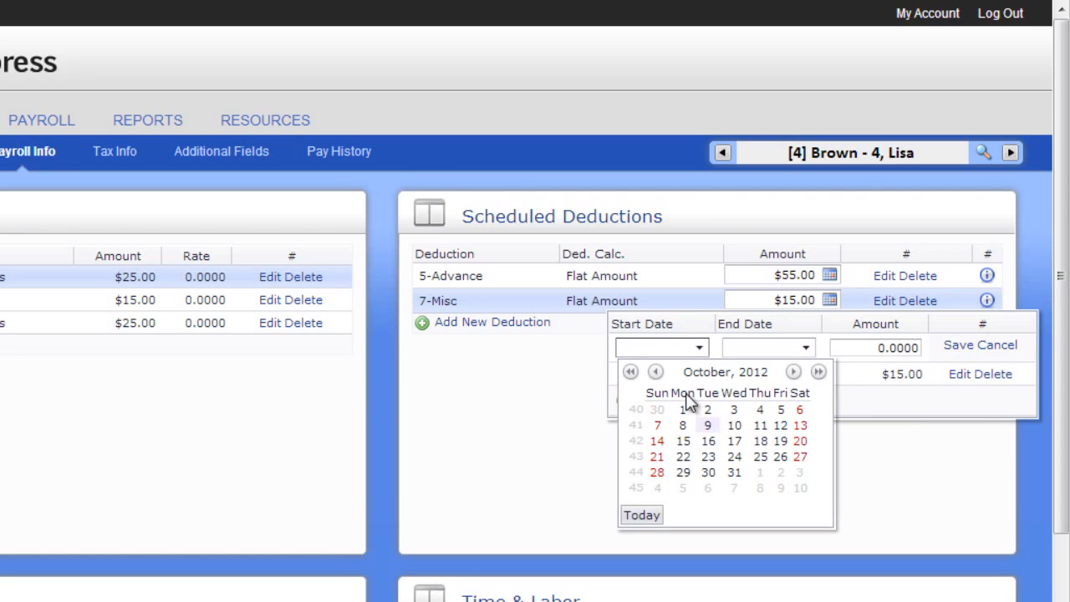
click(735, 473)
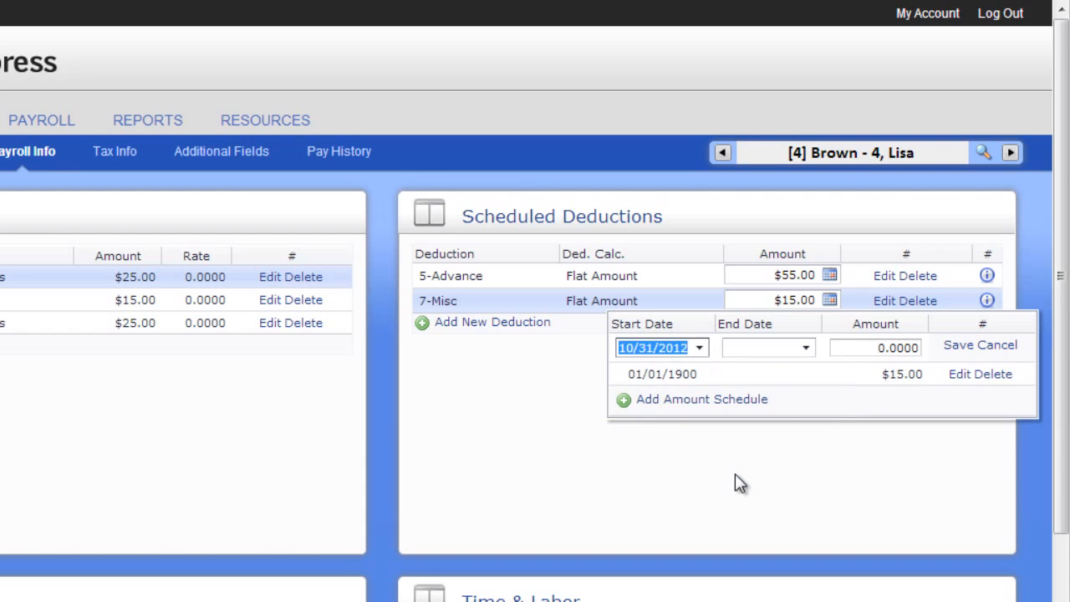
click(807, 350)
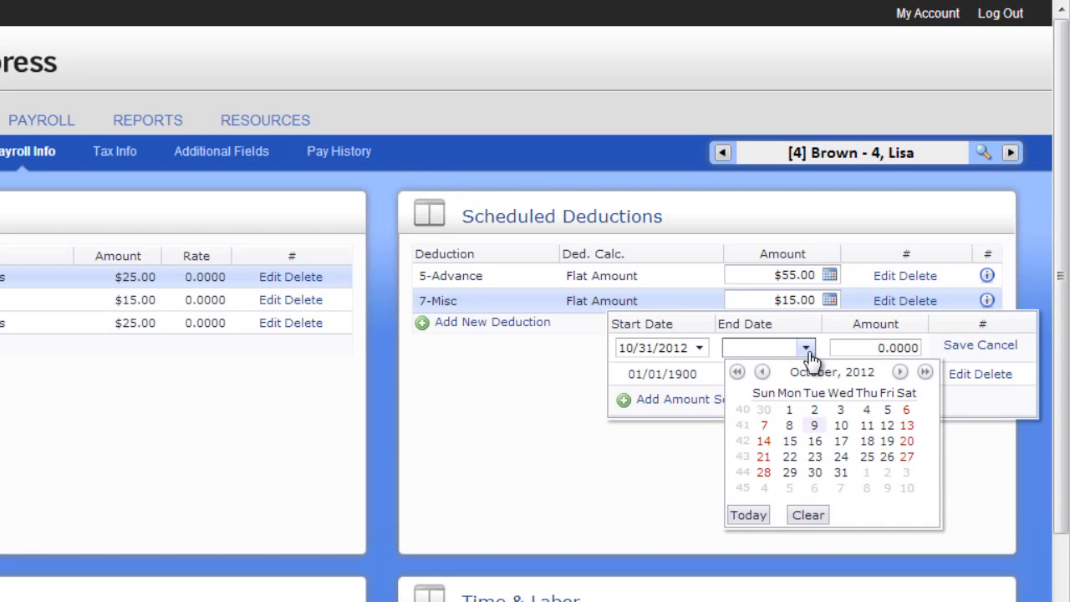
click(807, 349)
click(843, 348)
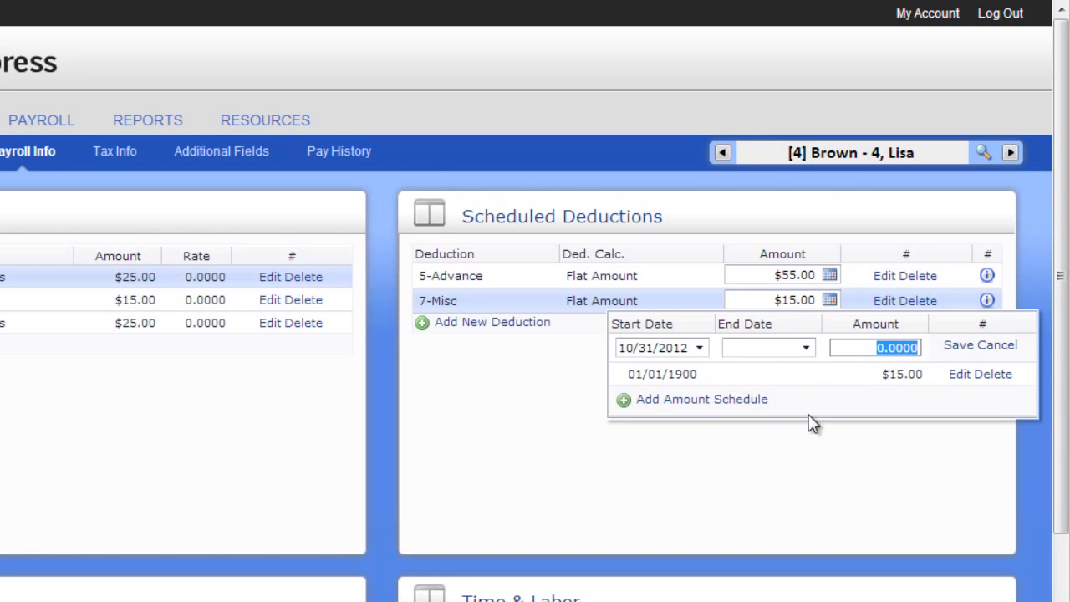
text(25)
click(956, 345)
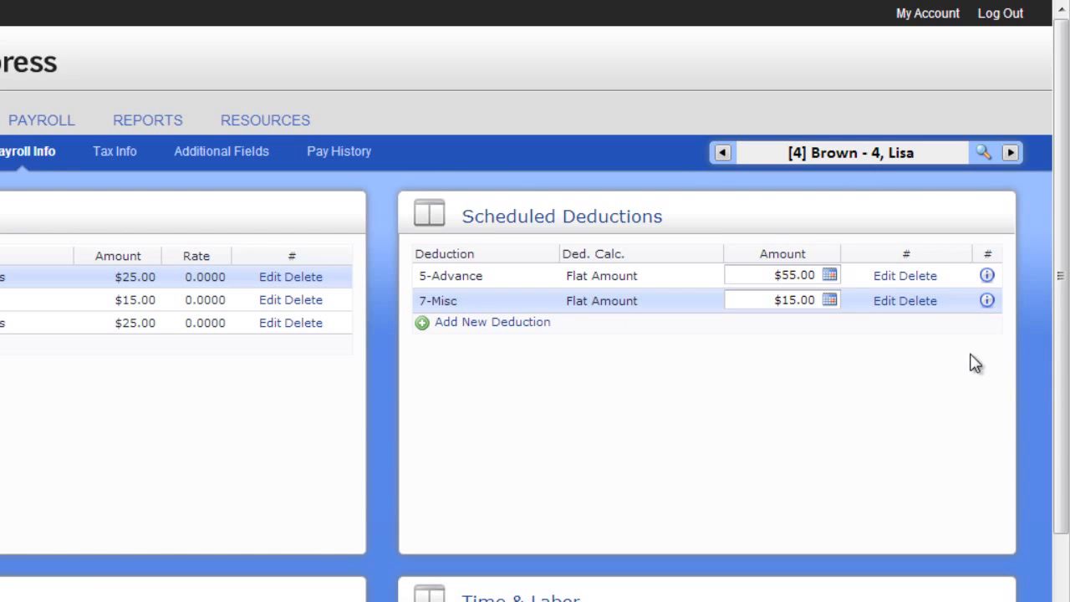
Step: Review the 7-Misc deduction's full details
click(988, 303)
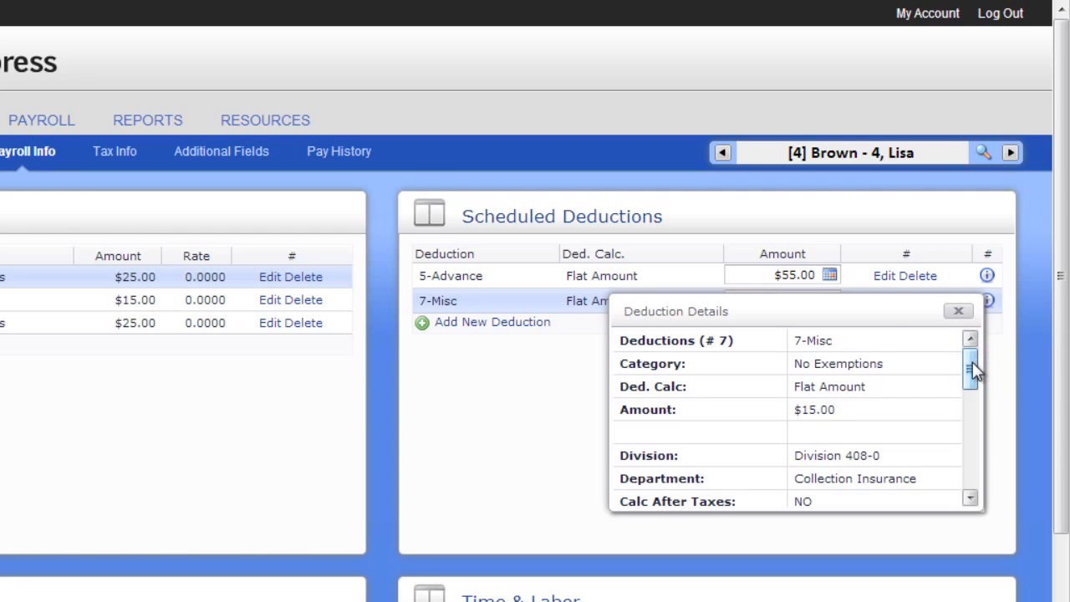
drag(973, 363, 970, 473)
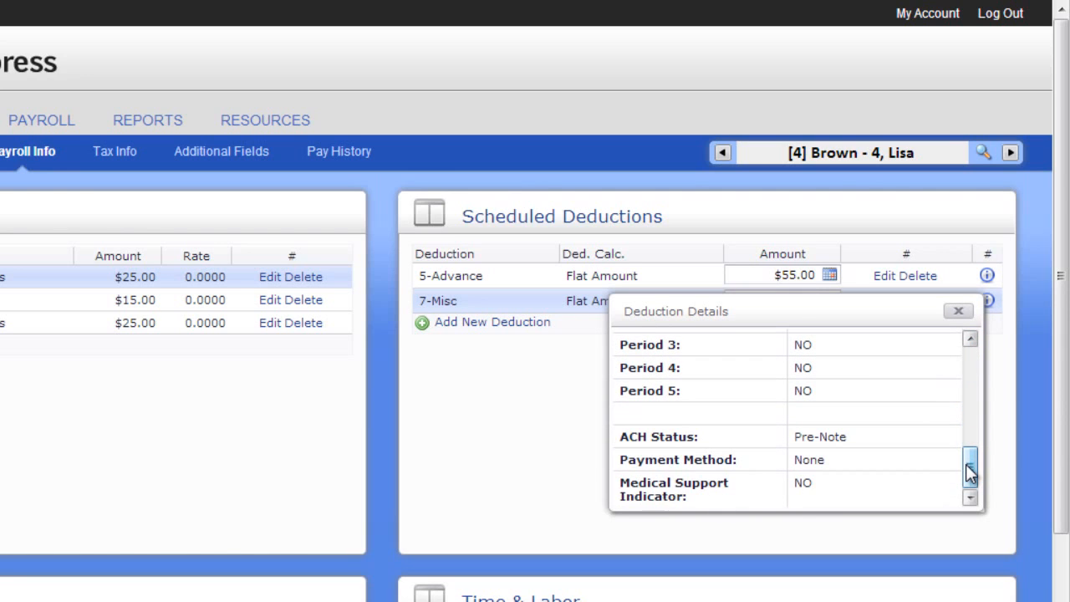
click(960, 314)
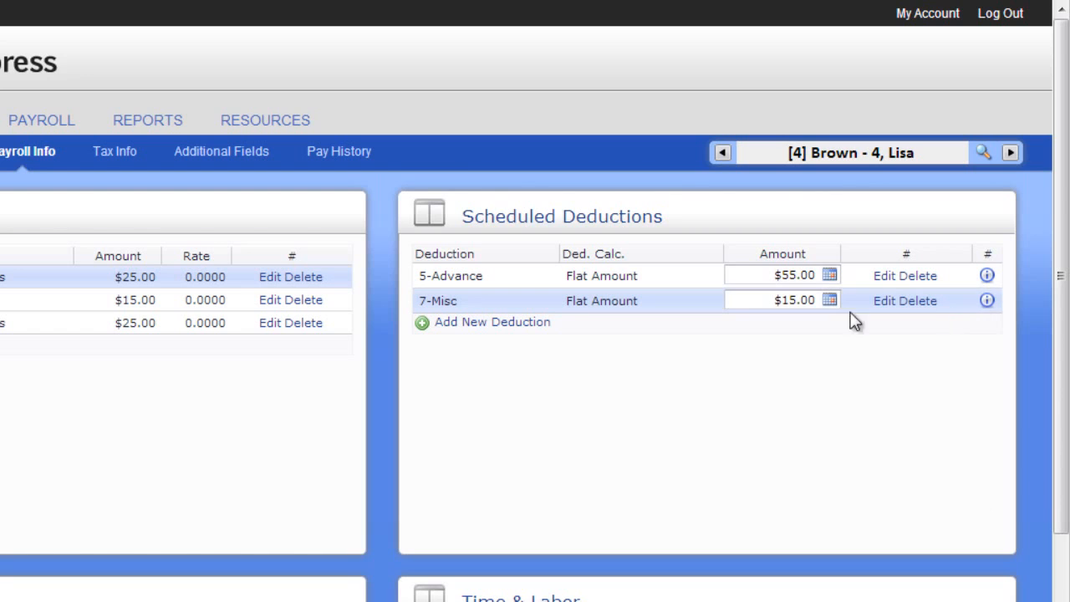
Step: Add an 11-AFLAC After tax deduction at a flat $25.00
click(539, 323)
click(523, 276)
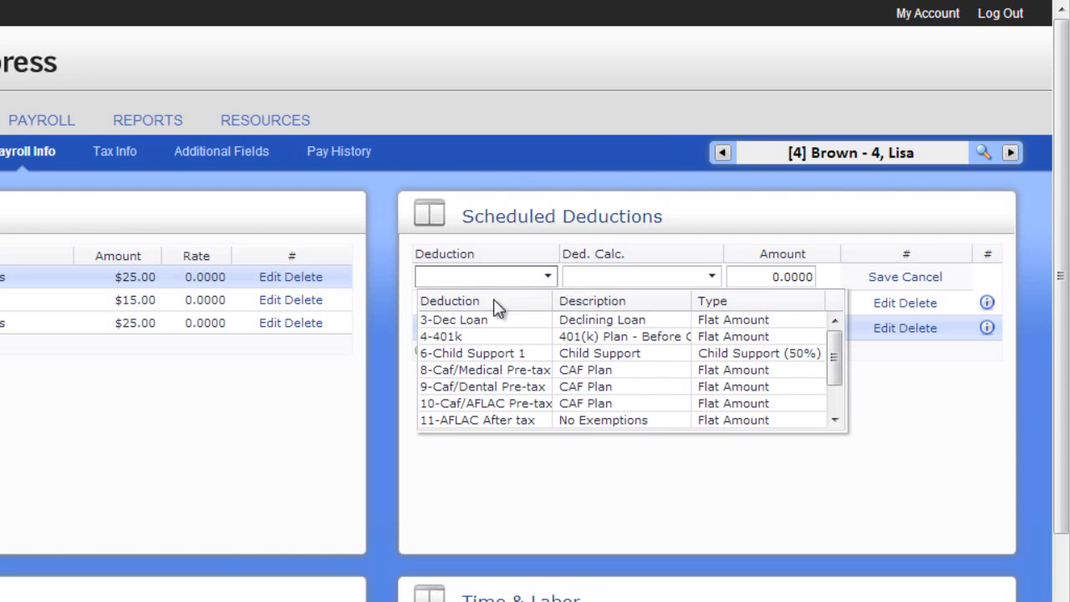
click(479, 421)
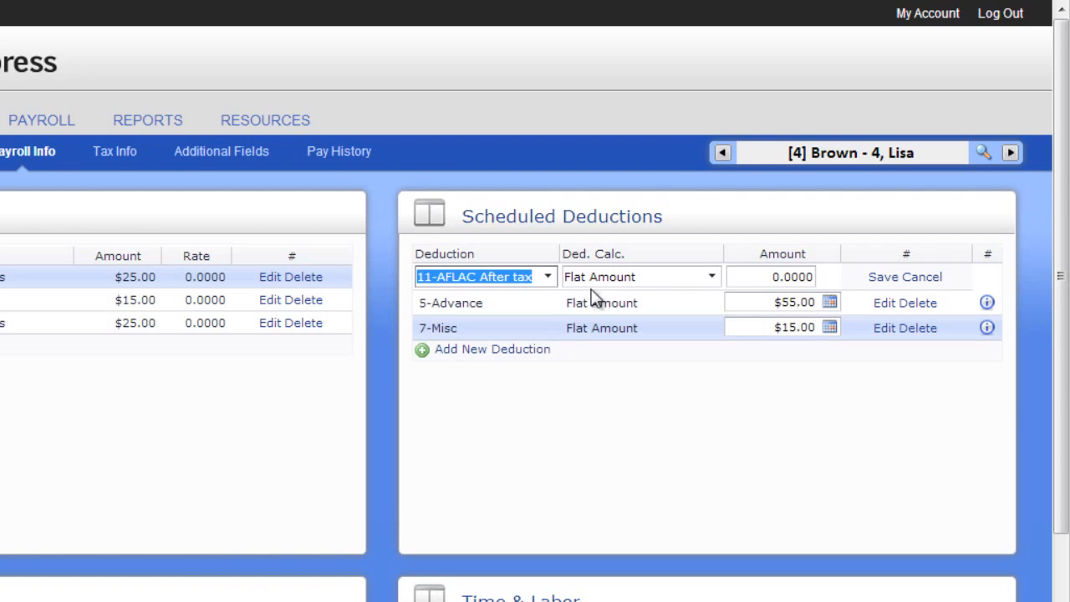
click(757, 276)
drag(758, 277, 809, 283)
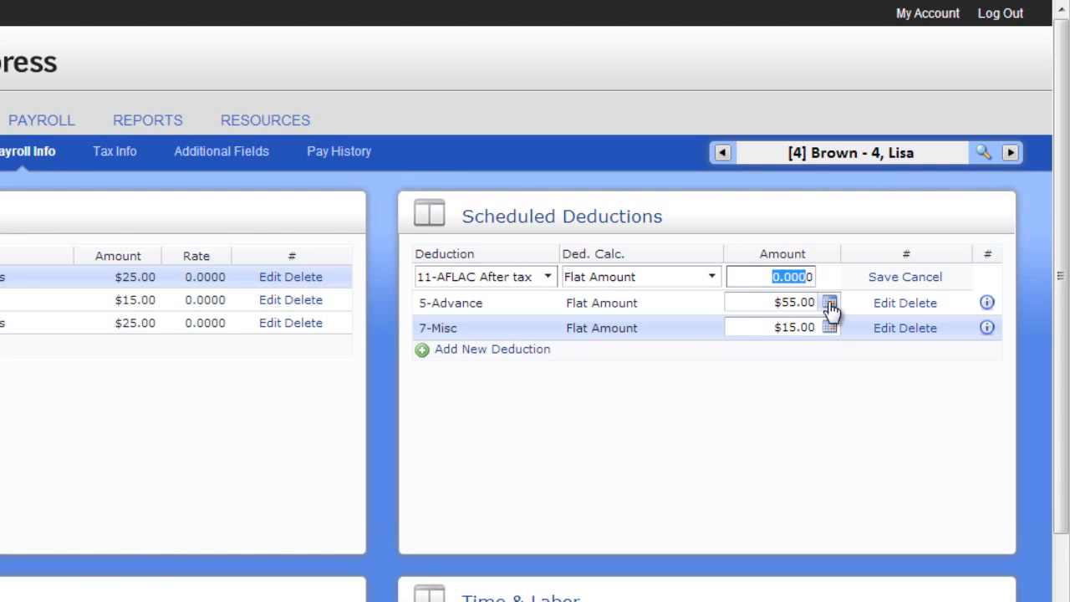
text(25)
click(883, 277)
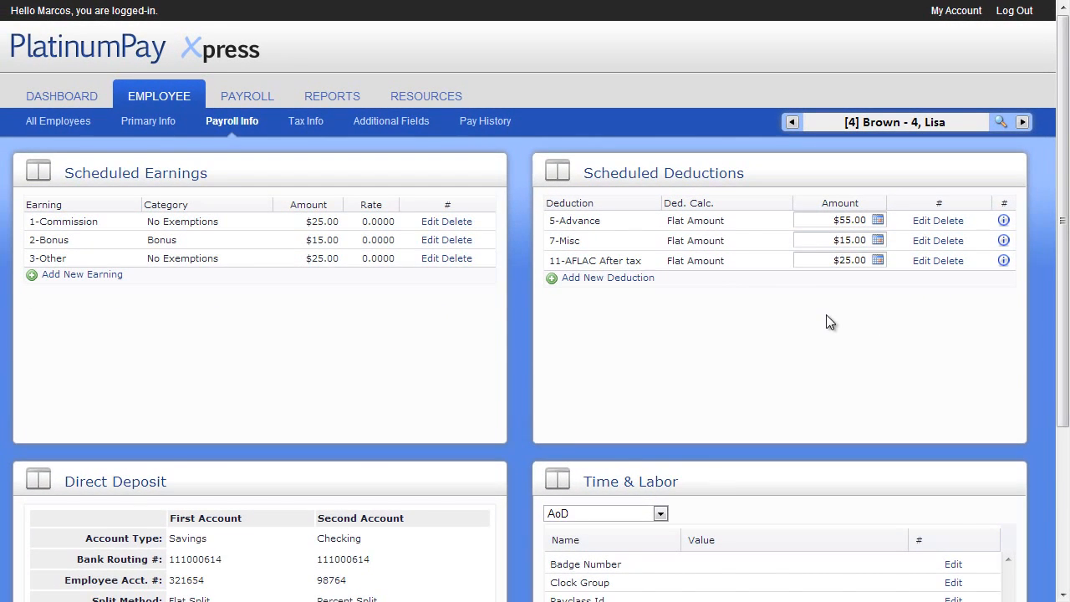
Step: Edit direct deposit, trying Percent Split and entering 100 for the first account
scroll(827, 316, down, 3)
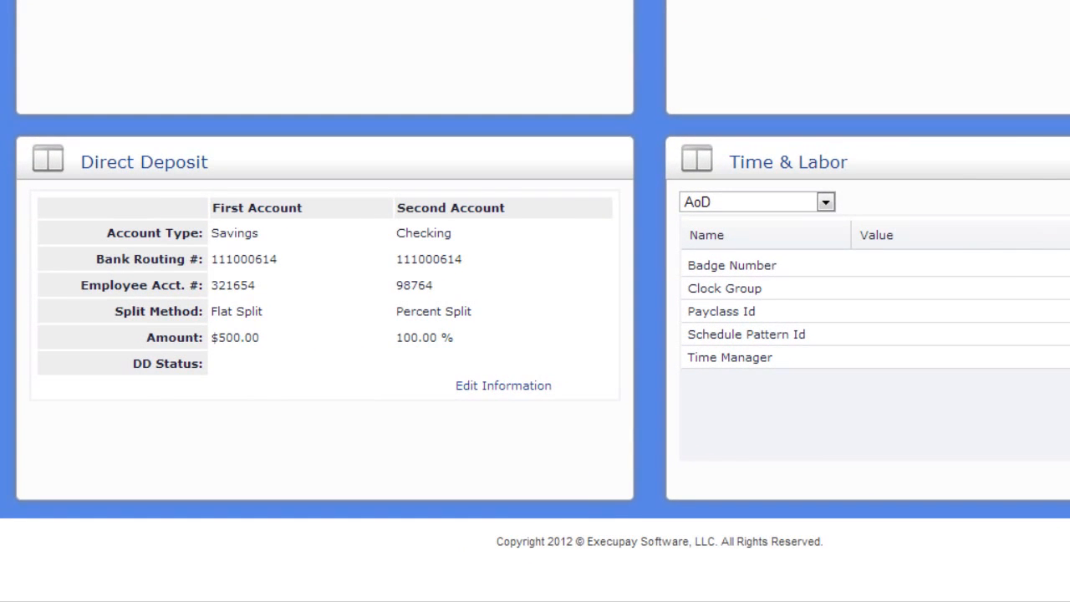
click(524, 386)
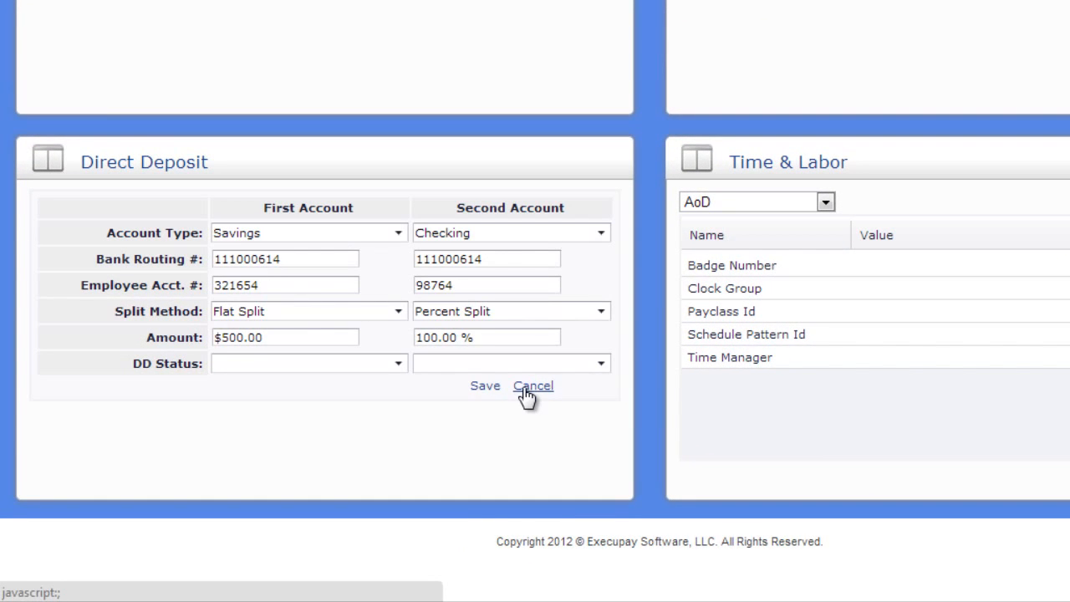
click(396, 316)
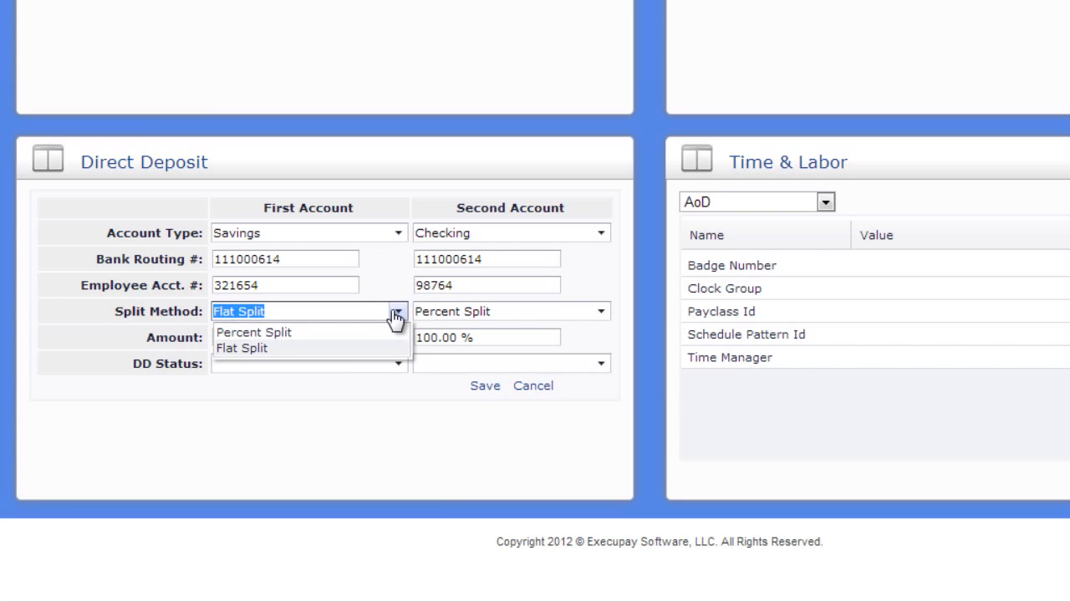
click(397, 316)
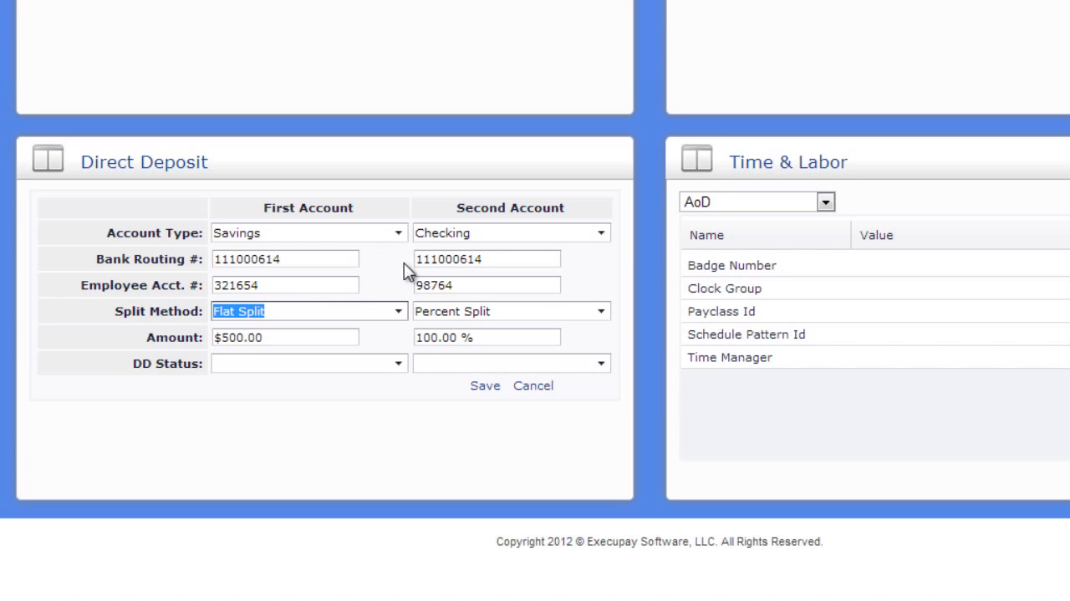
click(408, 311)
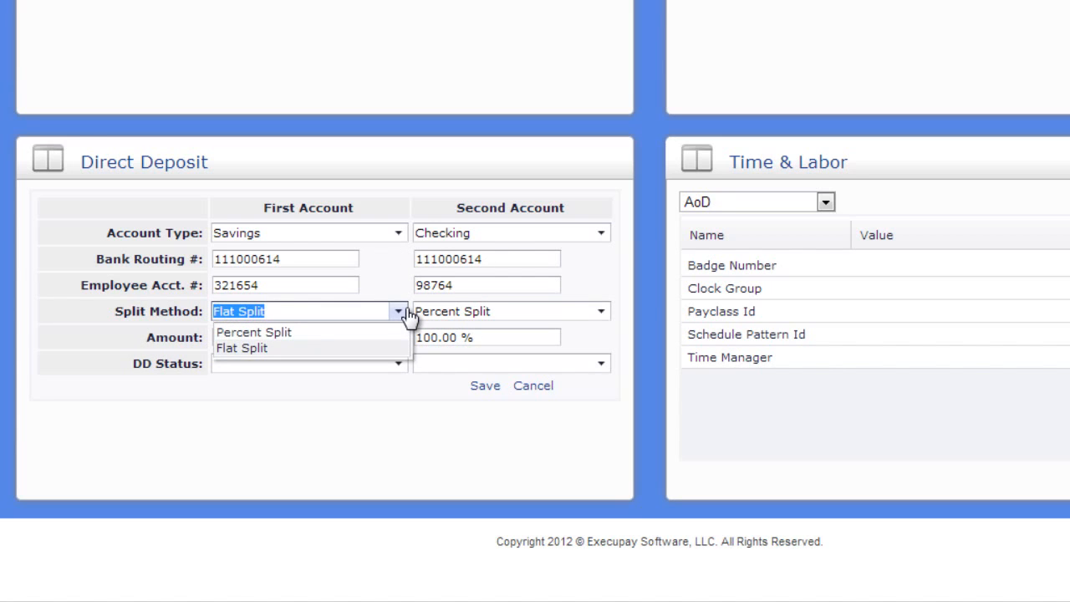
click(388, 332)
click(326, 337)
drag(326, 337, 75, 346)
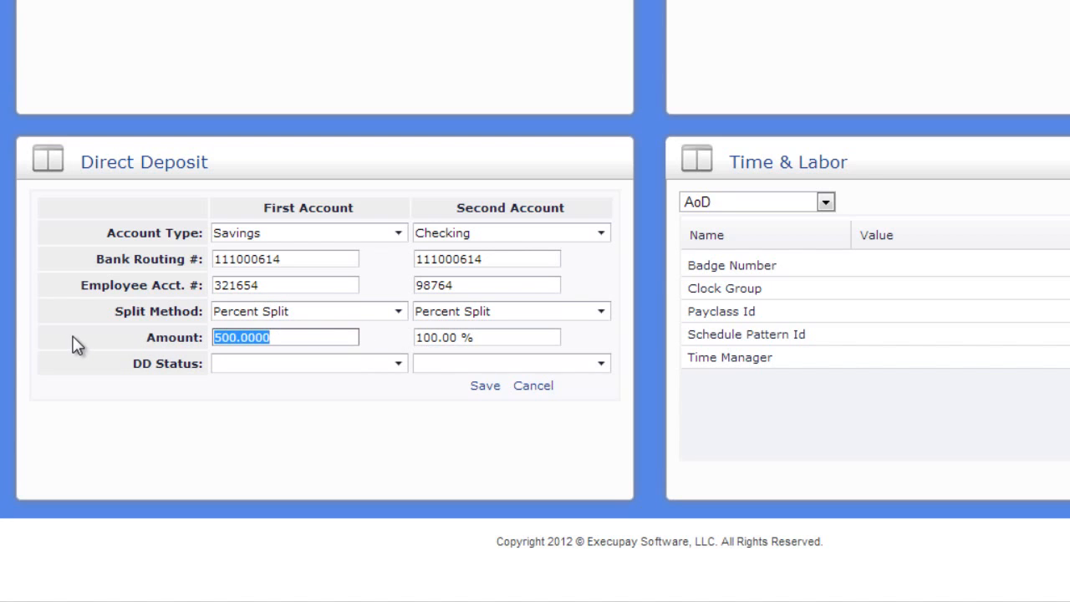
text(100)
key(BackSpace)
key(BackSpace)
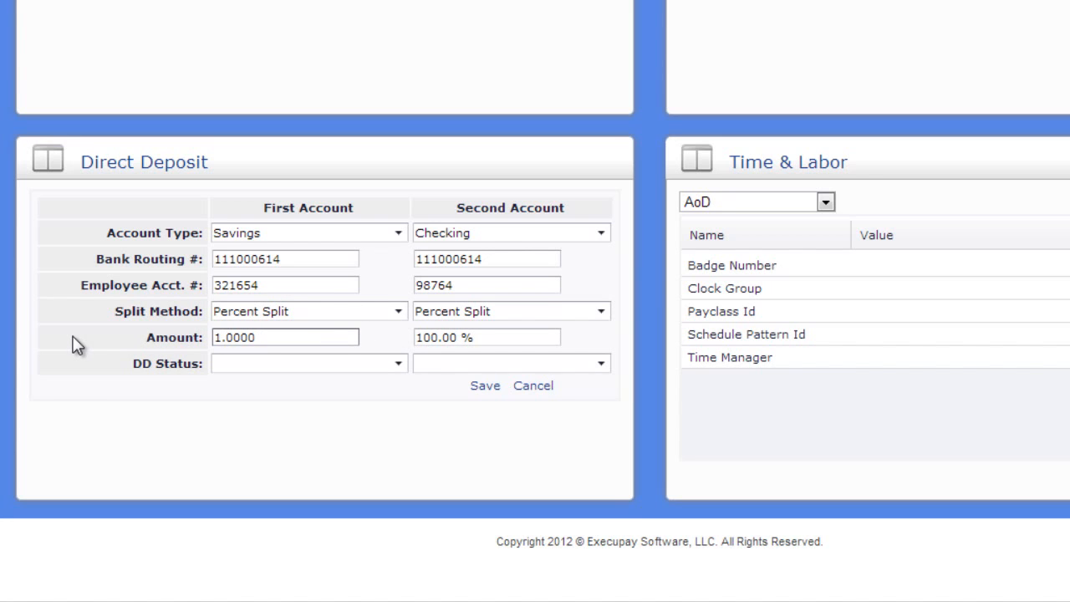
key(Tab)
Step: Restore Flat Split at $100.00 for the first account, keep the second at 100%, and save
click(360, 314)
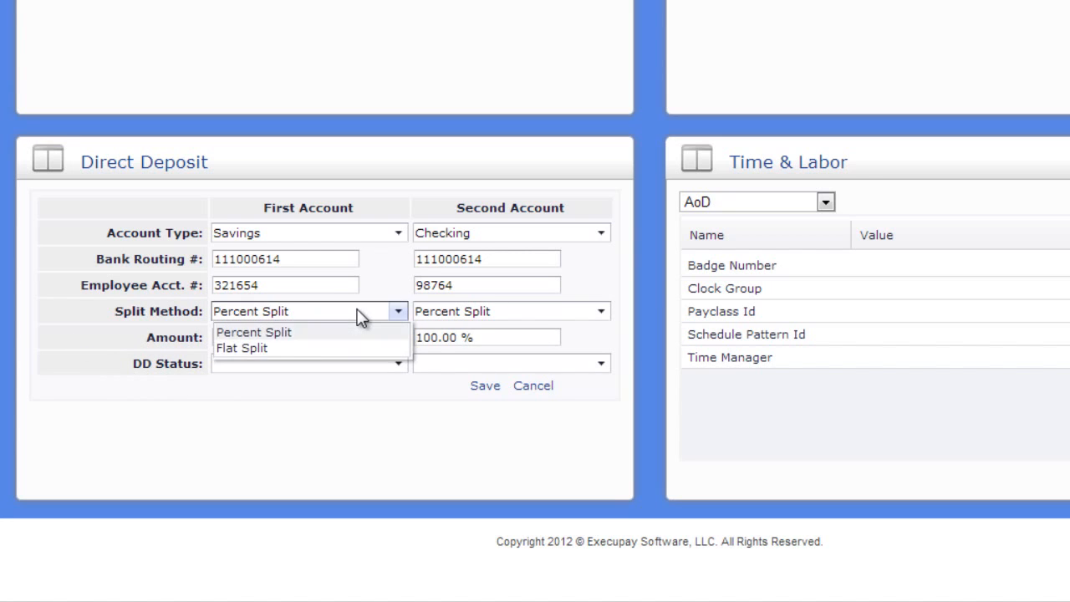
click(304, 348)
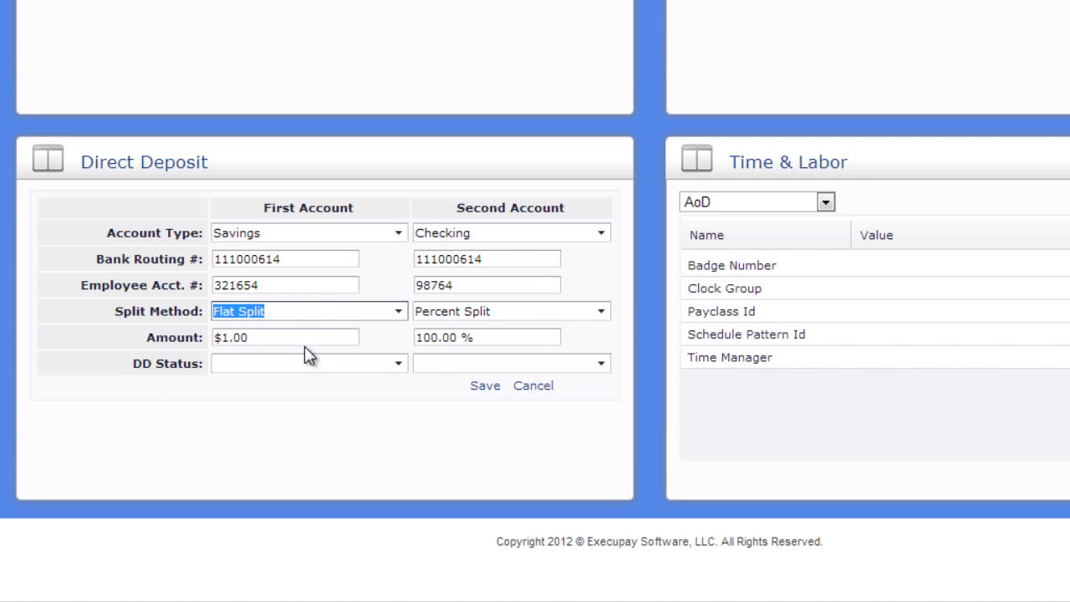
click(284, 337)
drag(284, 337, 137, 333)
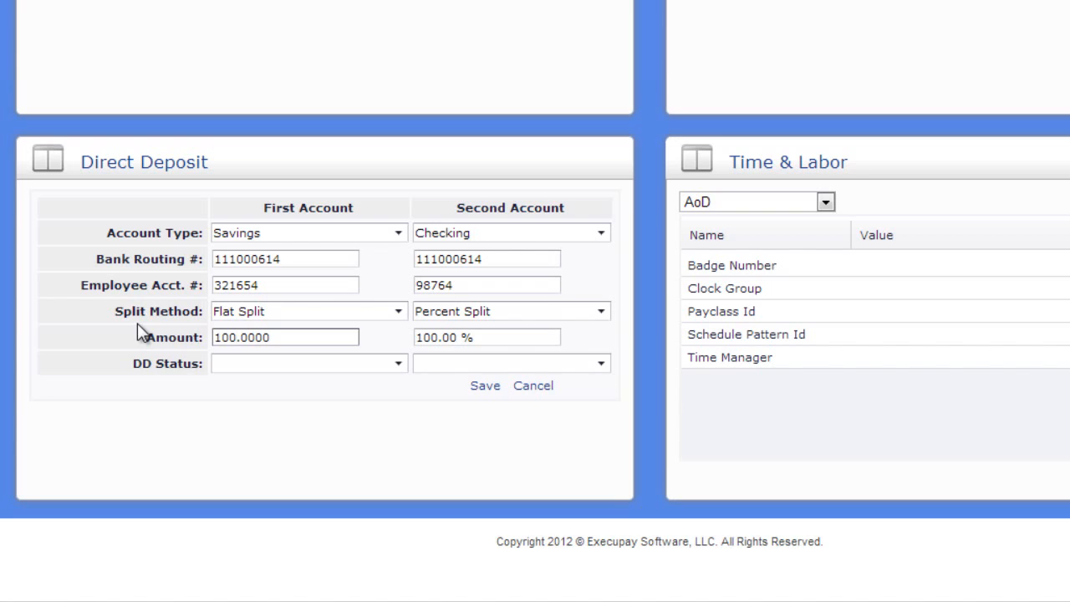
key(Tab)
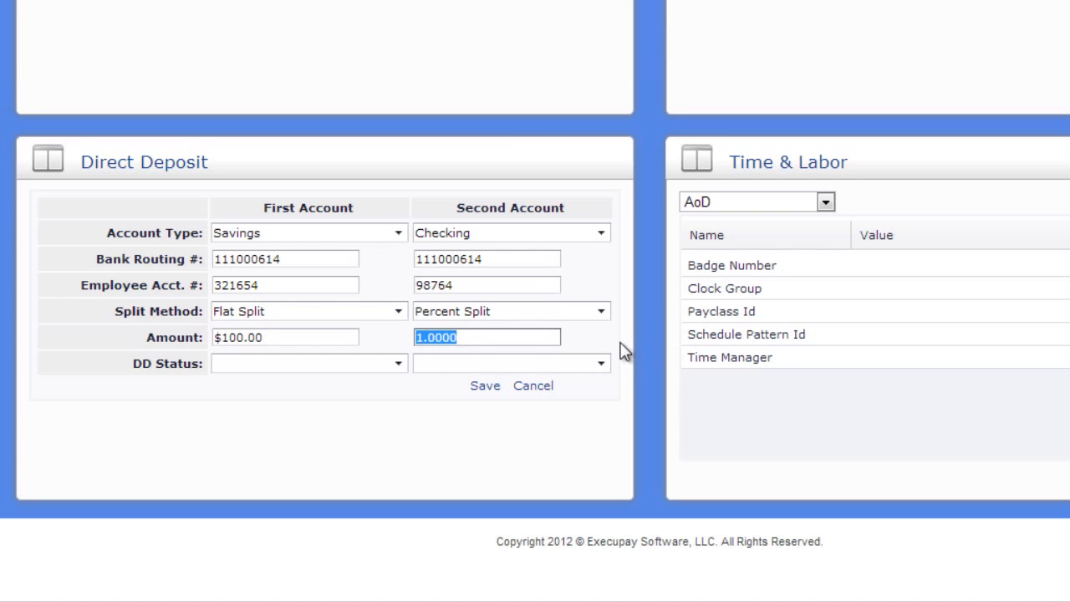
key(Tab)
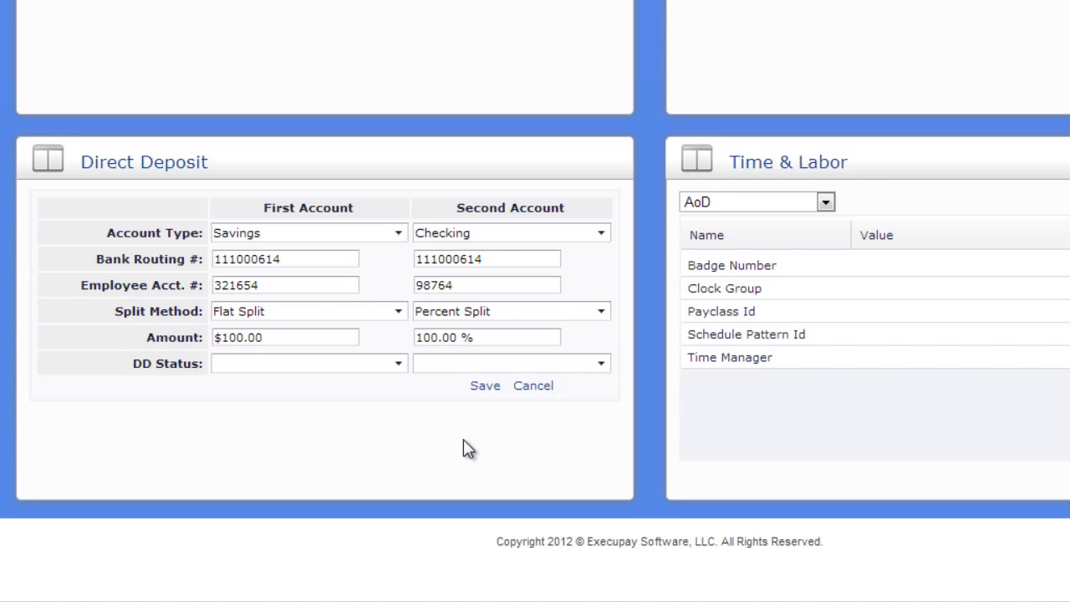
click(485, 386)
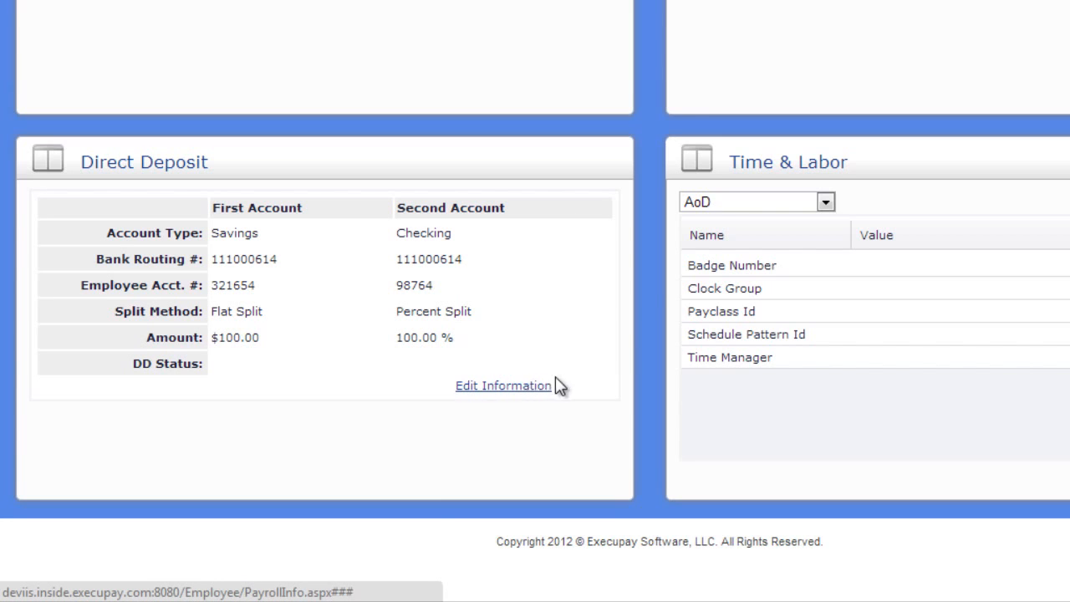
Step: Select Swipeclock as the time-and-labor system and save a new Card Number2 value
click(705, 209)
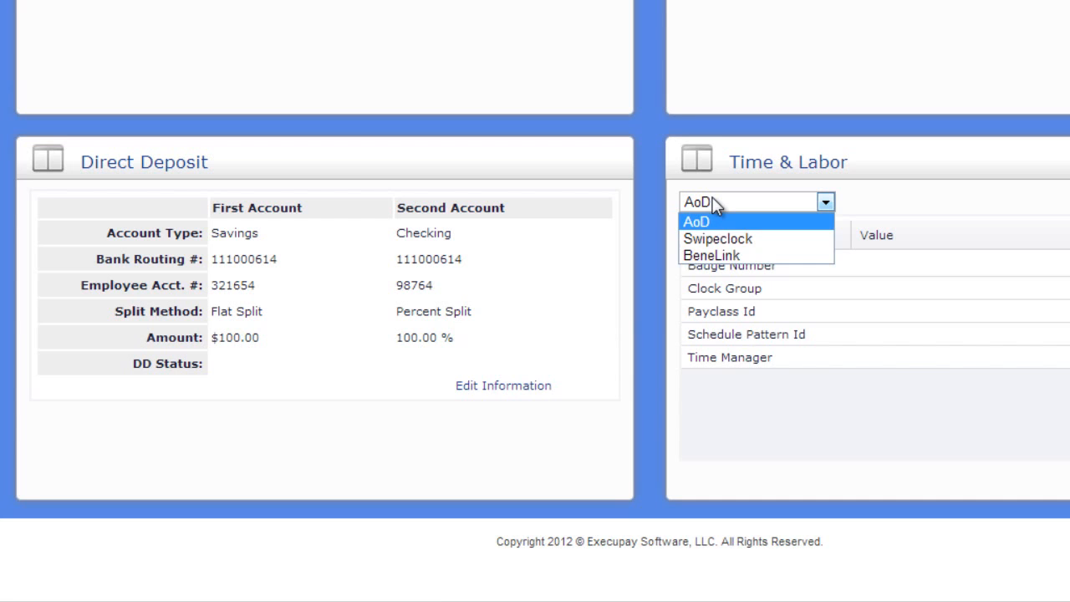
click(755, 238)
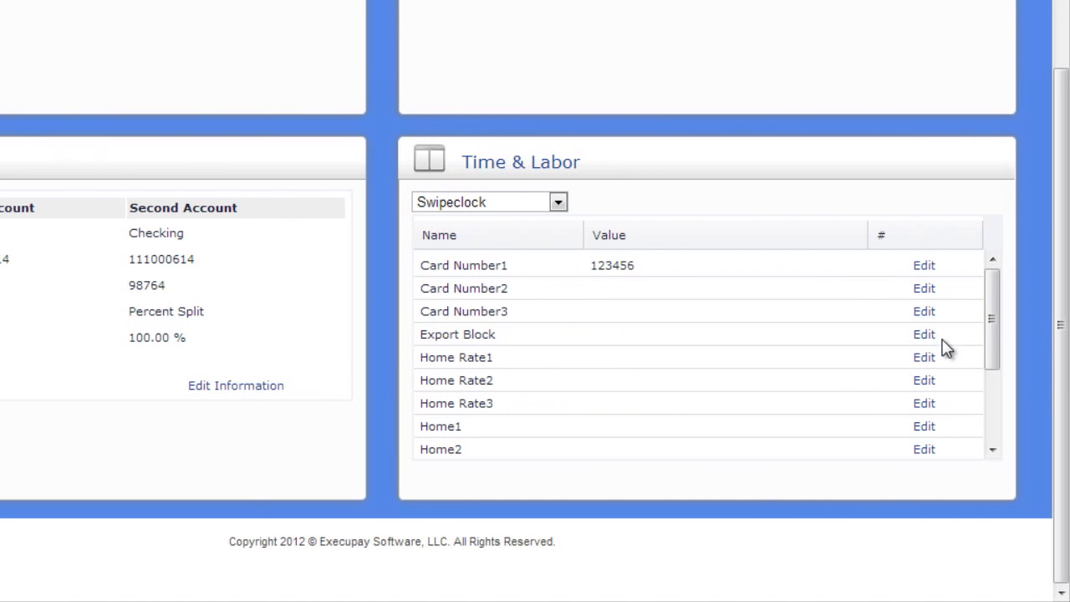
click(924, 289)
click(719, 290)
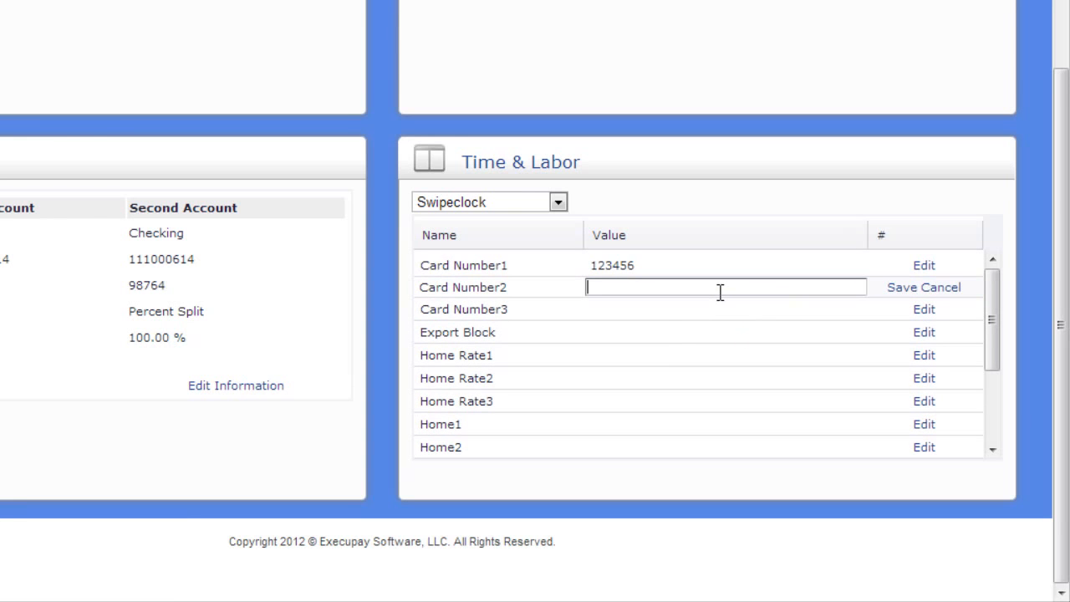
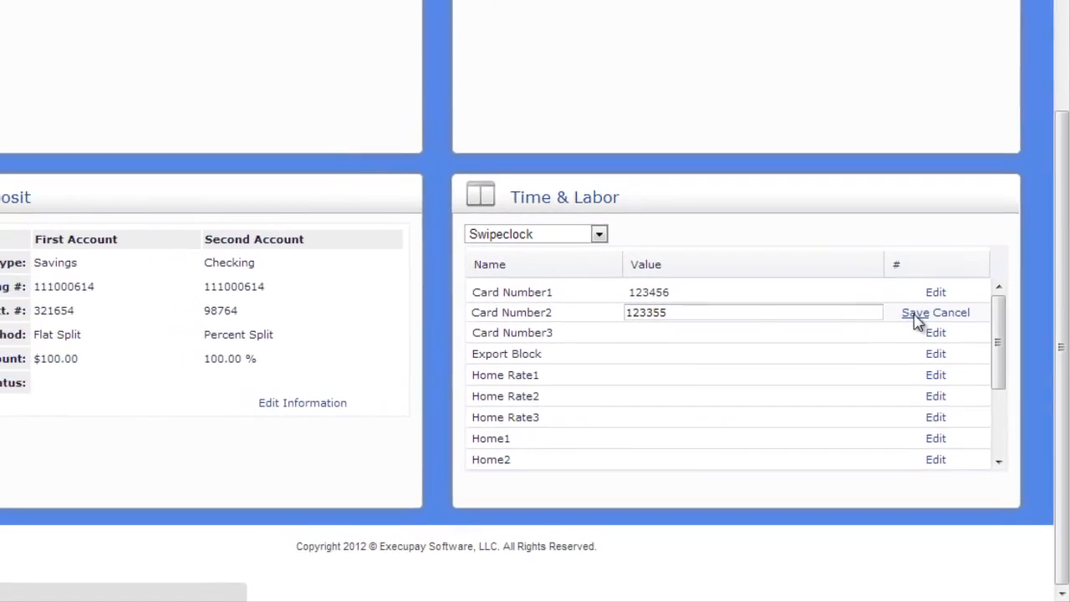
click(901, 287)
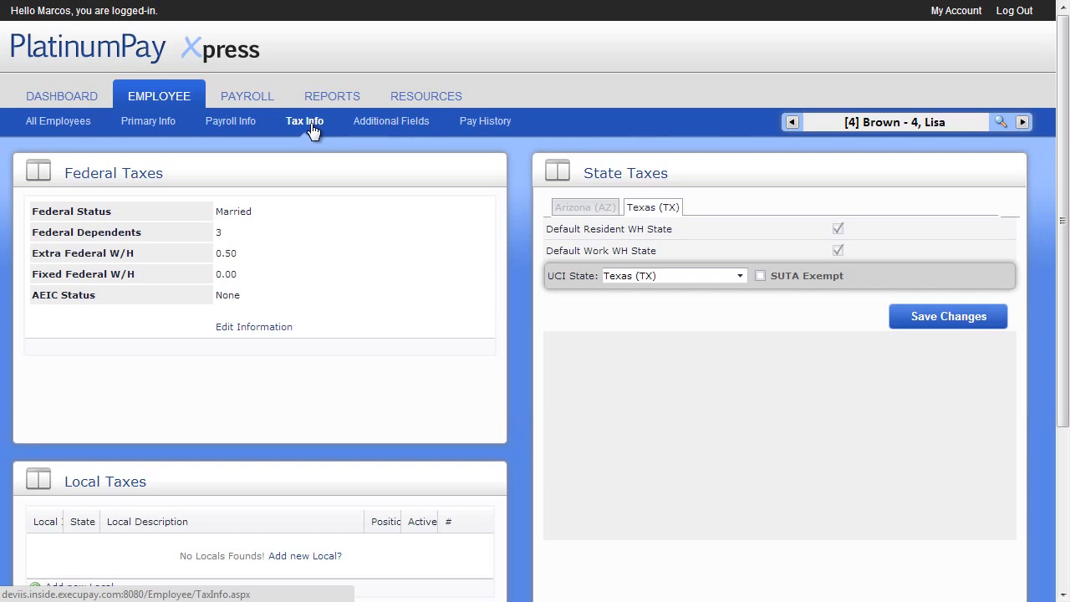
Step: Switch to the next employee and make their federal tax details editable
click(1000, 124)
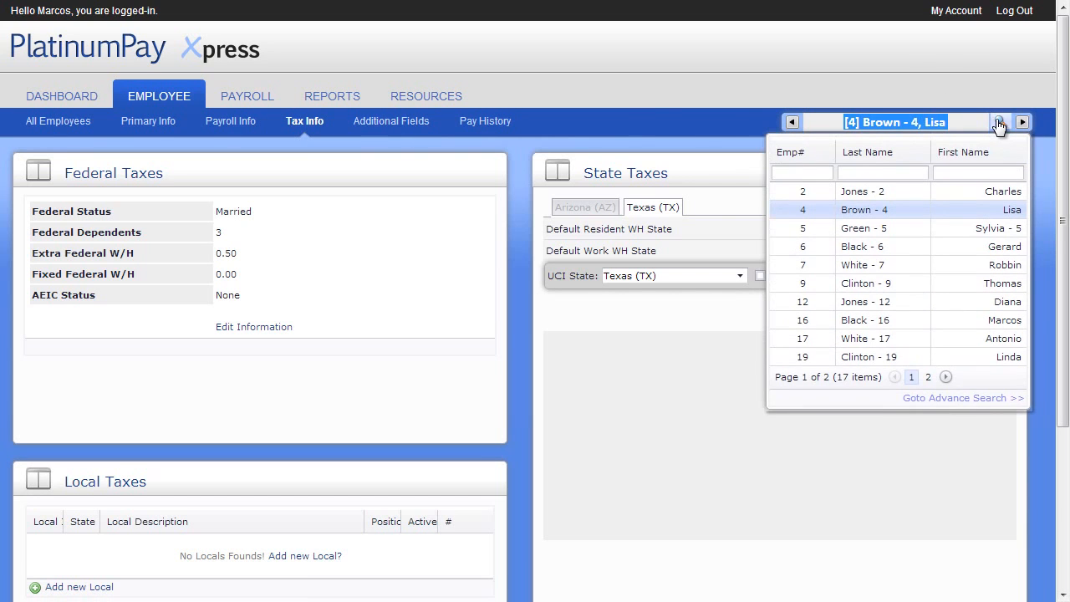
click(923, 245)
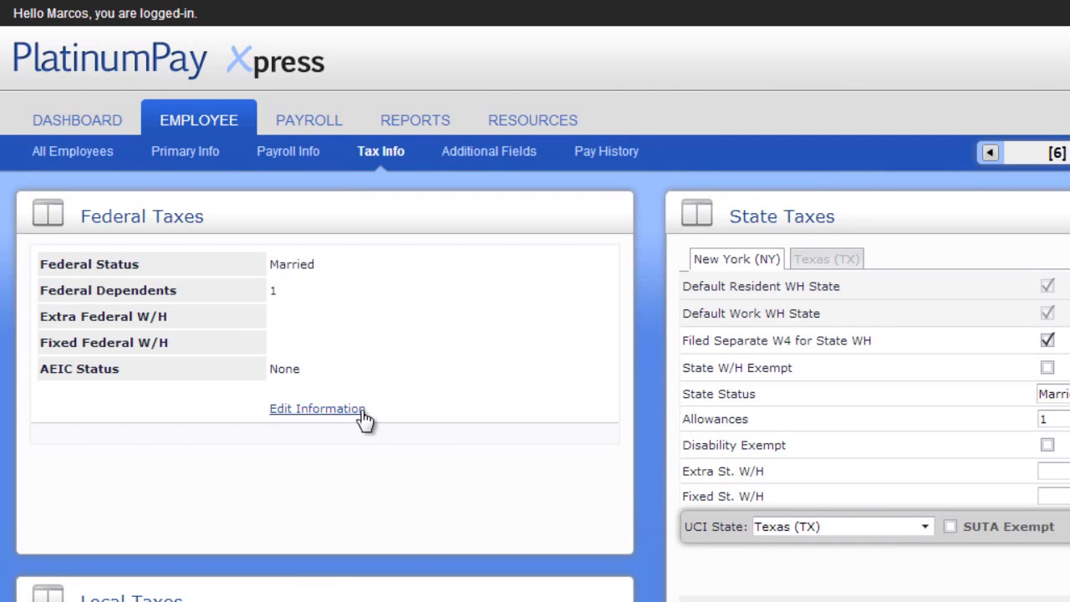
click(359, 409)
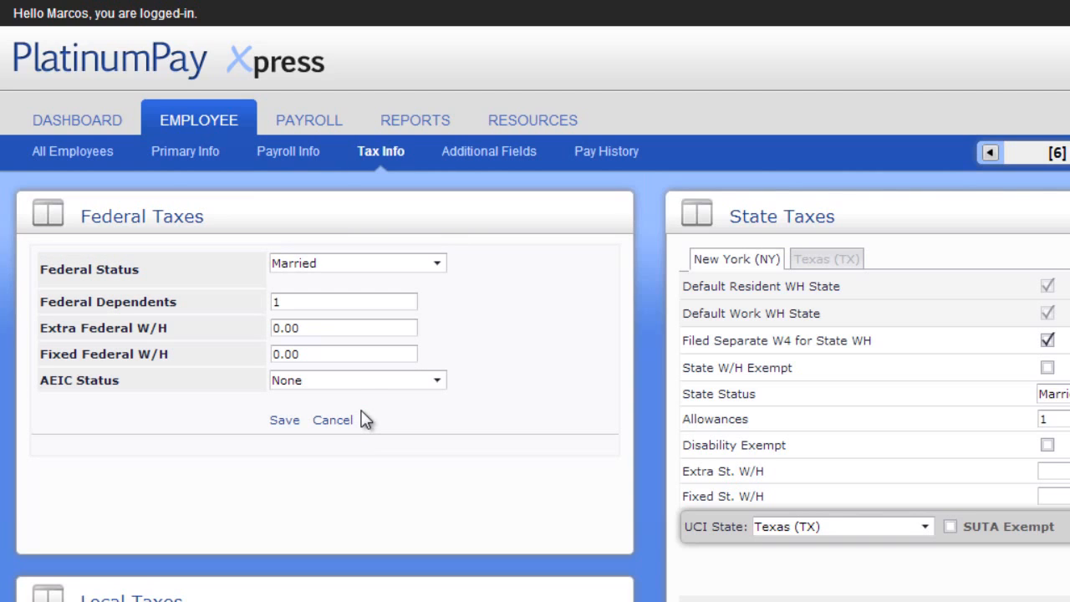
Step: Set Fixed Federal W/H to 0.15, keep Extra Federal W/H at 0.00, and save
click(355, 326)
text(150)
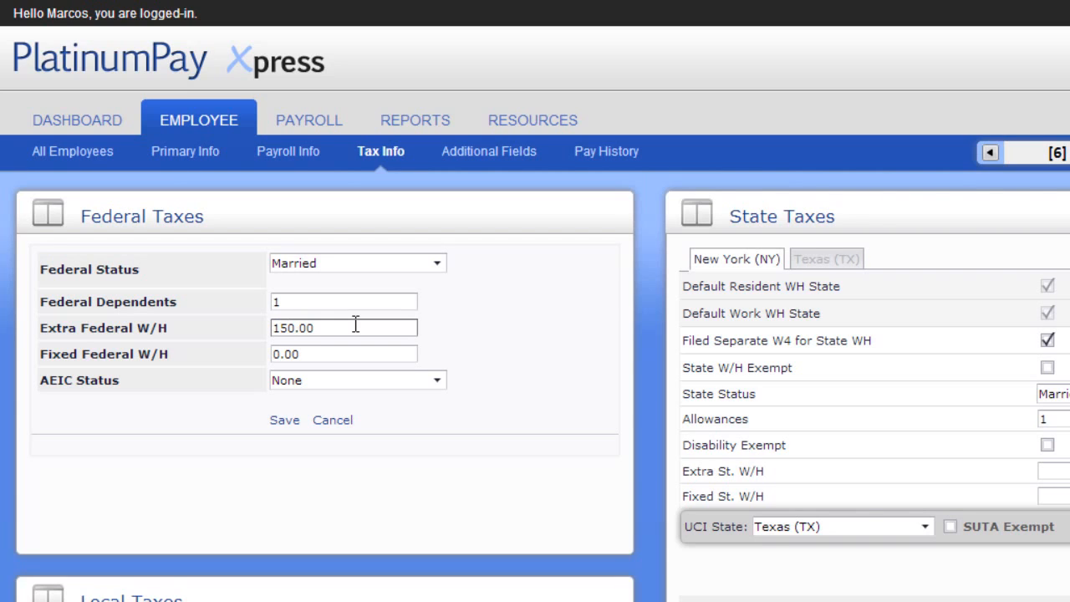
click(335, 329)
drag(334, 328, 259, 326)
key(BackSpace)
click(285, 353)
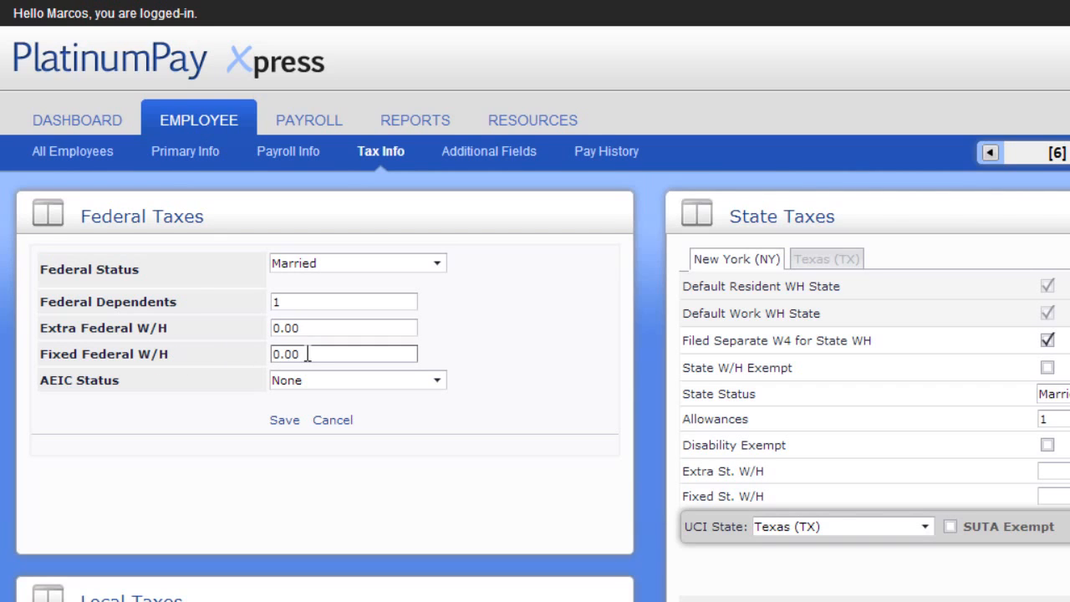
drag(306, 354, 184, 355)
text(0.15)
key(Tab)
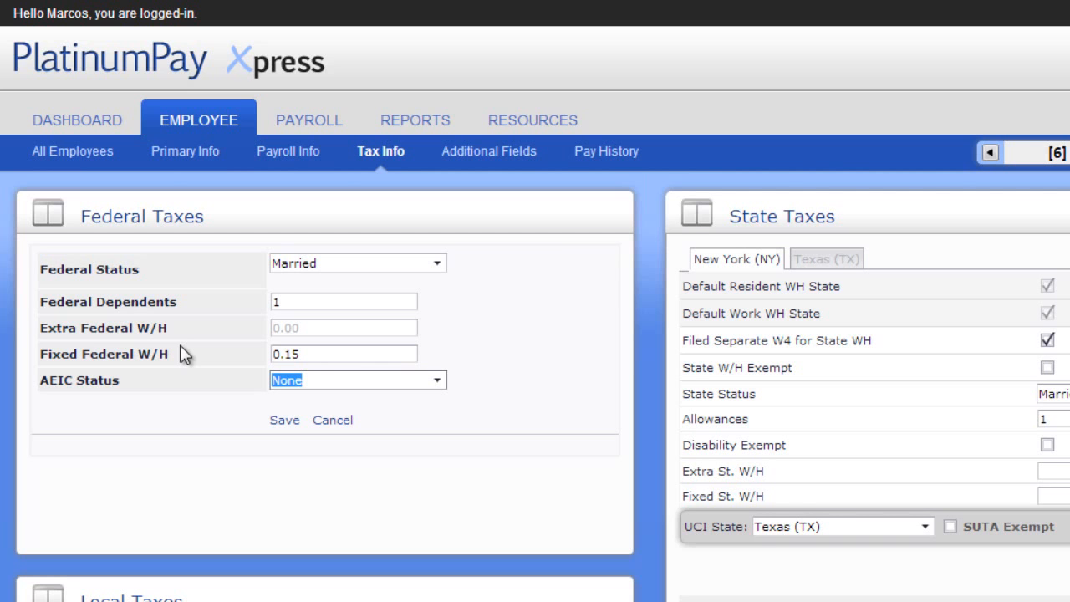
click(284, 421)
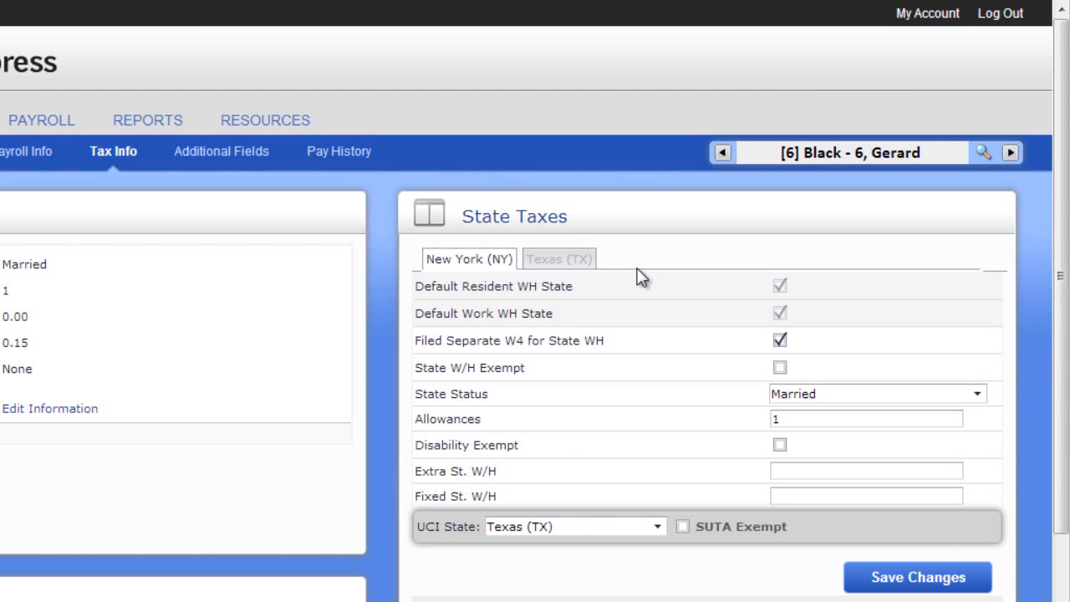
Step: Save the employee's state tax settings without changing any values
click(798, 473)
click(878, 581)
scroll(724, 587, down, 3)
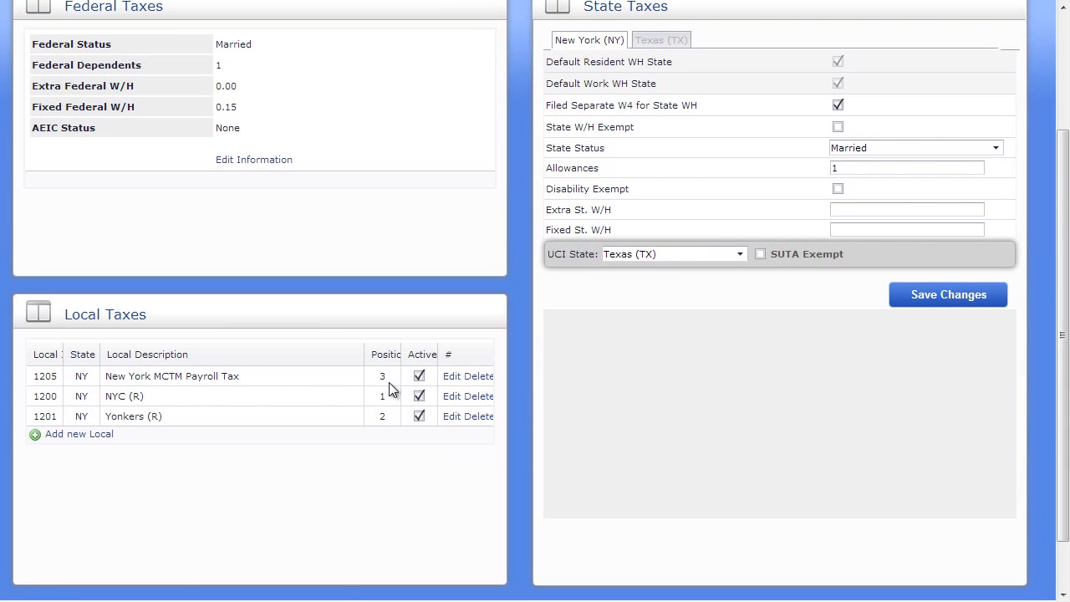
Step: View the New York MCTM Payroll Tax settings without changes, then open Additional Fields
click(449, 377)
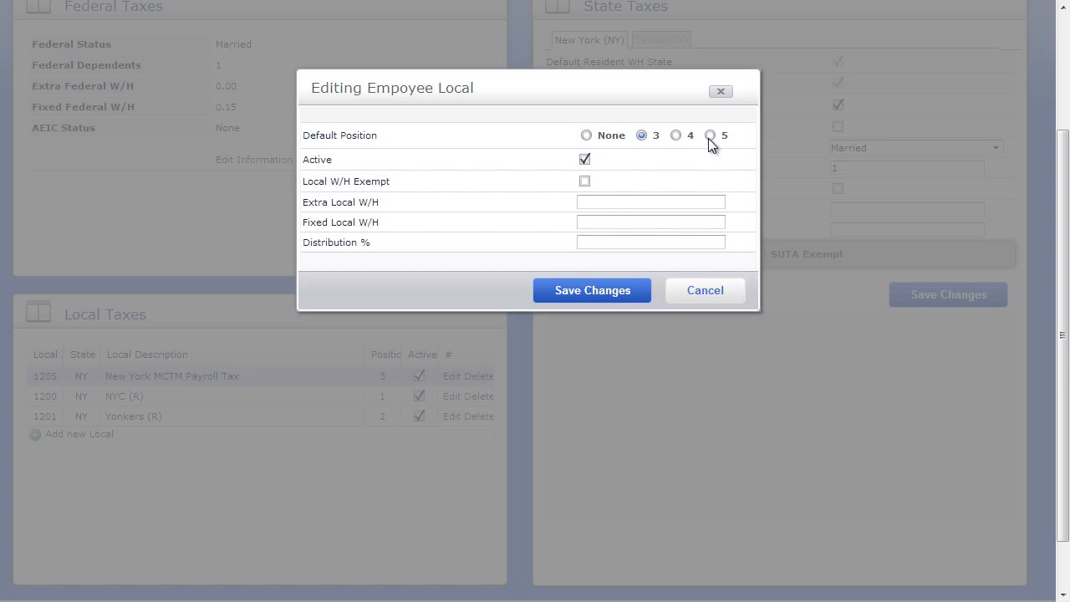
click(730, 306)
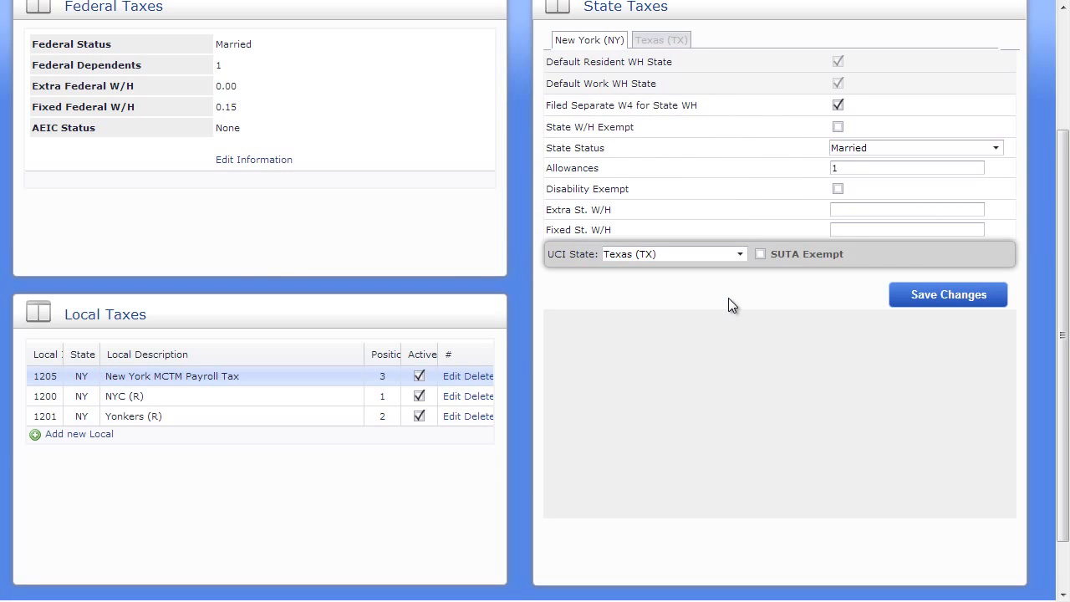
scroll(729, 297, up, 3)
click(406, 121)
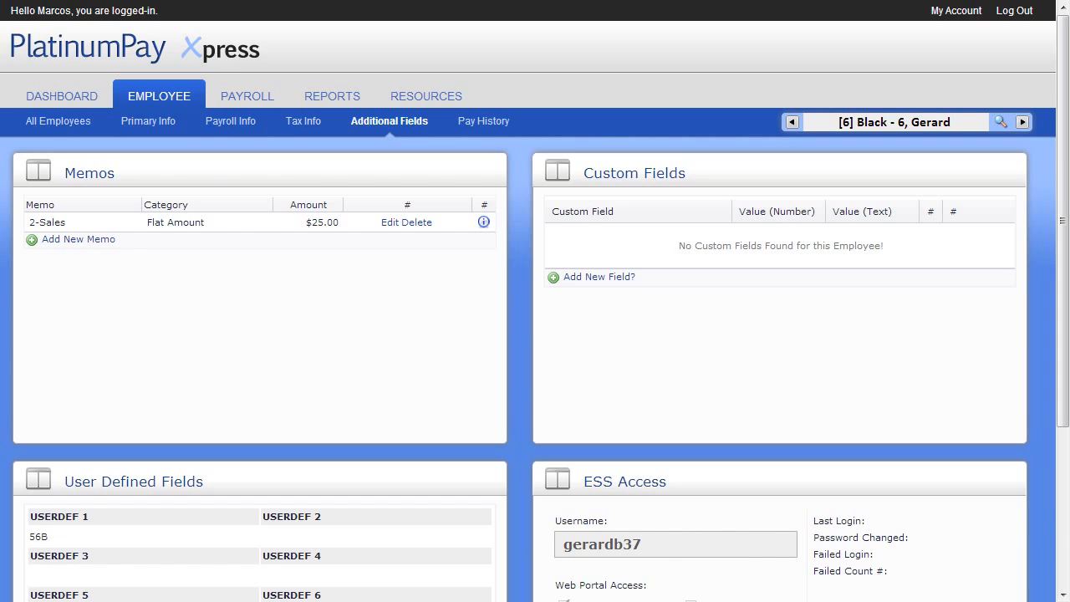
Step: Add a 1-401k Match memo with amount 0.03 (3.00% of gross) and save it
click(100, 242)
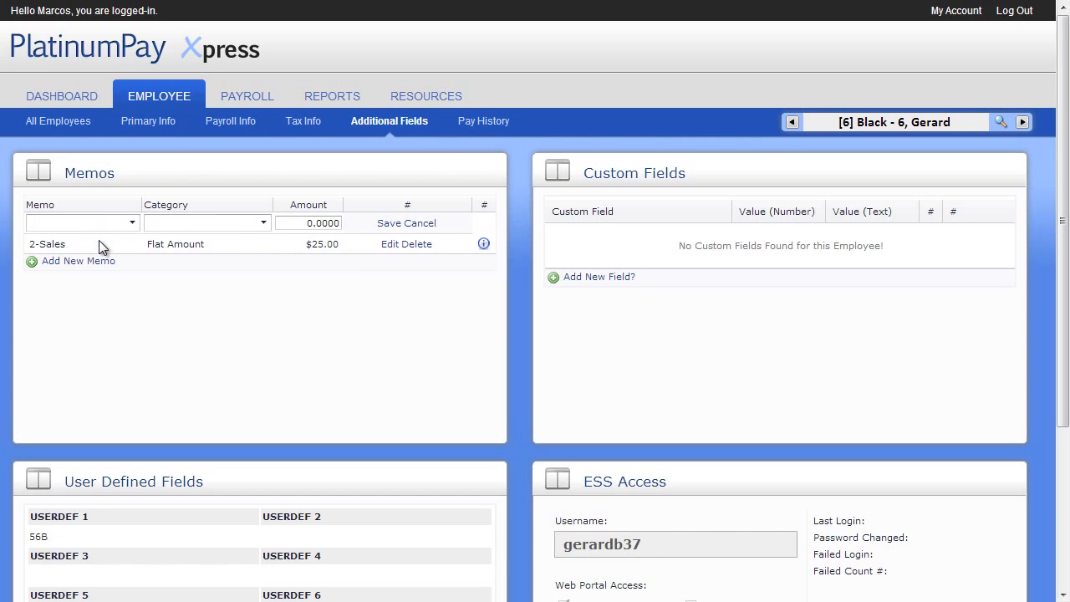
click(122, 223)
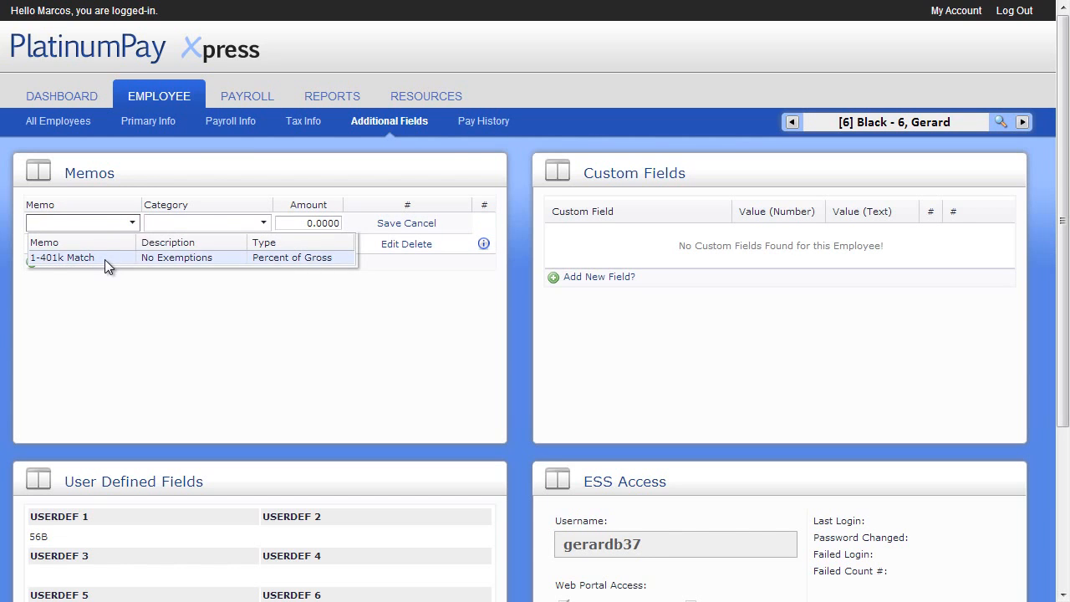
click(105, 259)
click(296, 223)
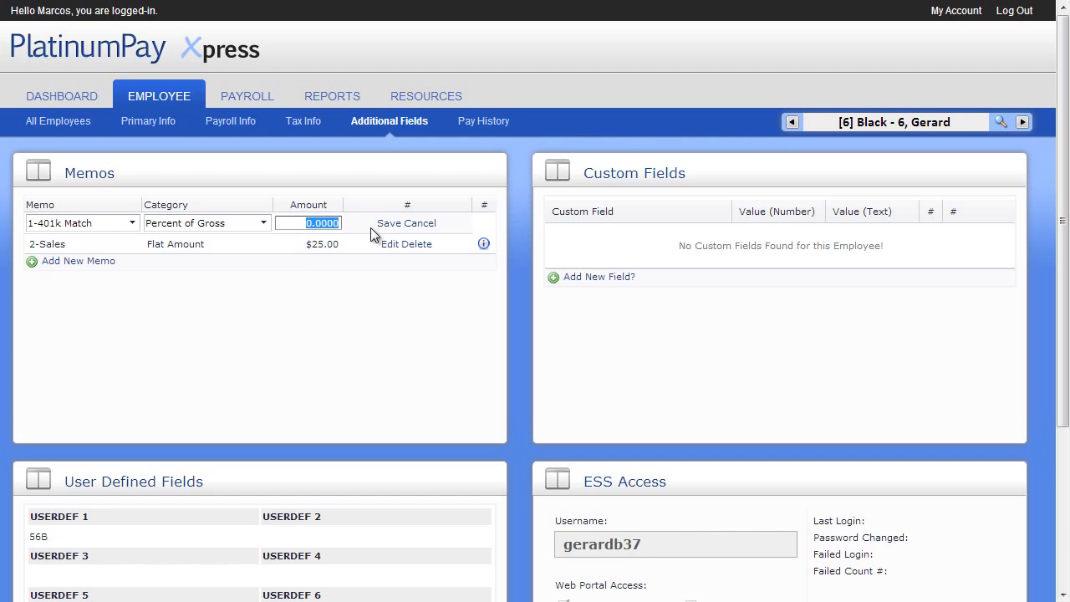
text(0.03)
click(386, 224)
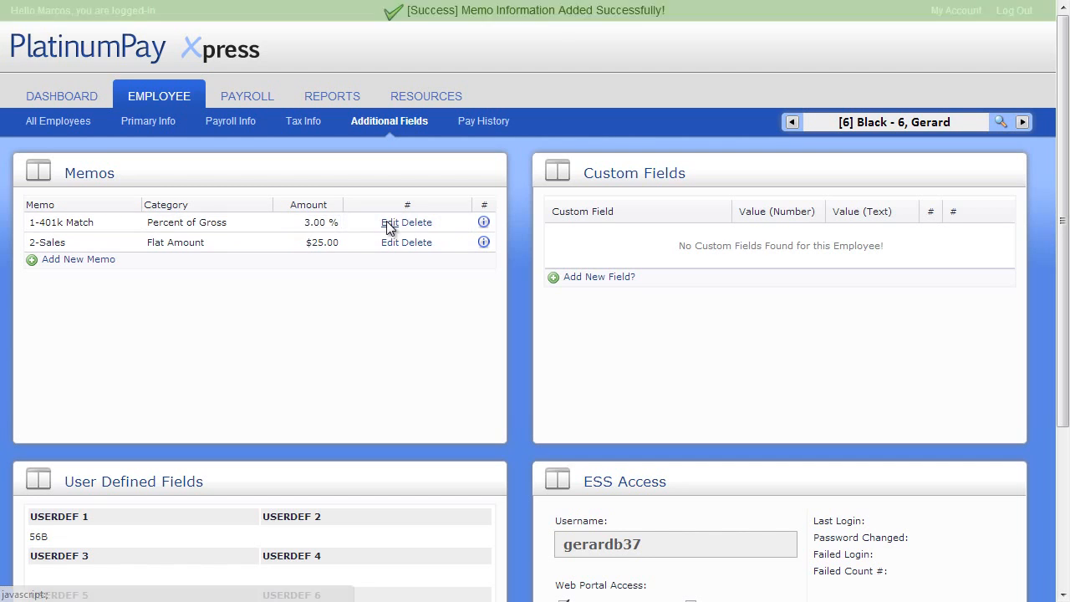
scroll(387, 229, down, 3)
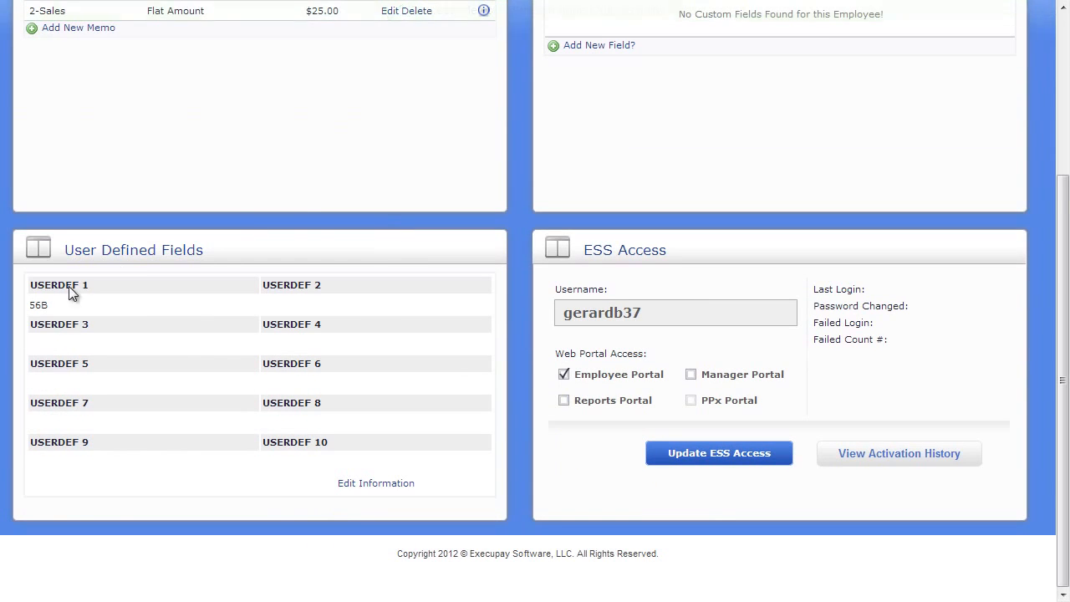
Step: Enter 'abc' in the USERDEF 3 user defined field and save
click(359, 483)
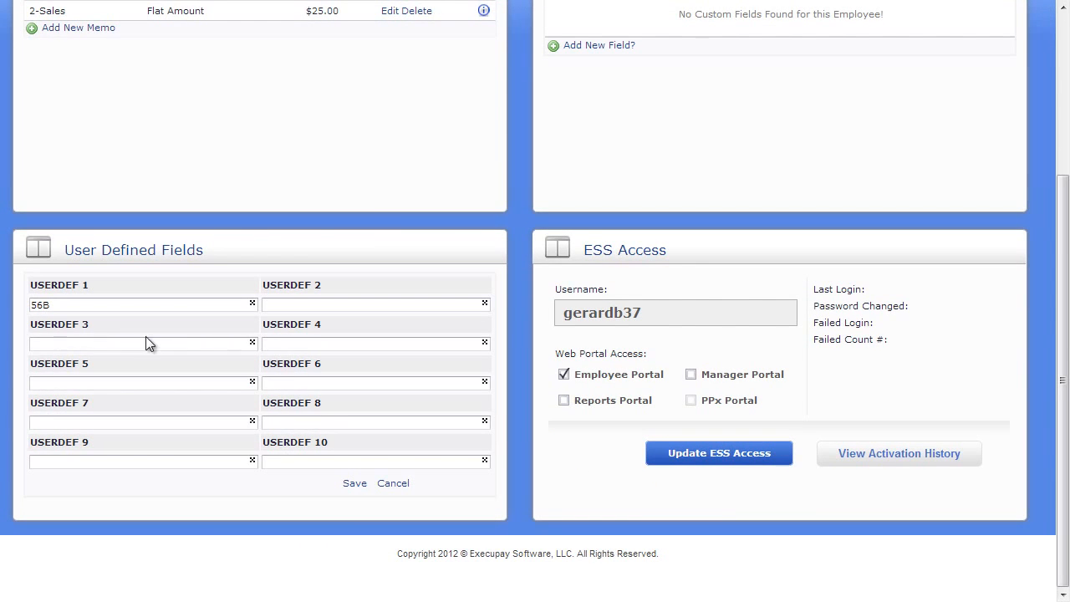
click(147, 343)
text(abc)
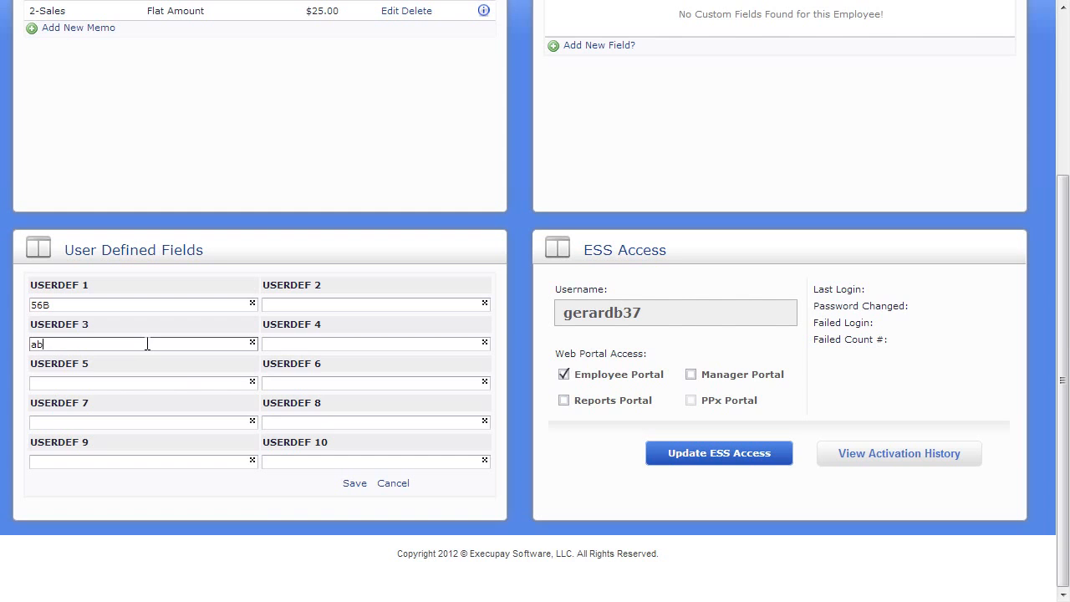
click(354, 484)
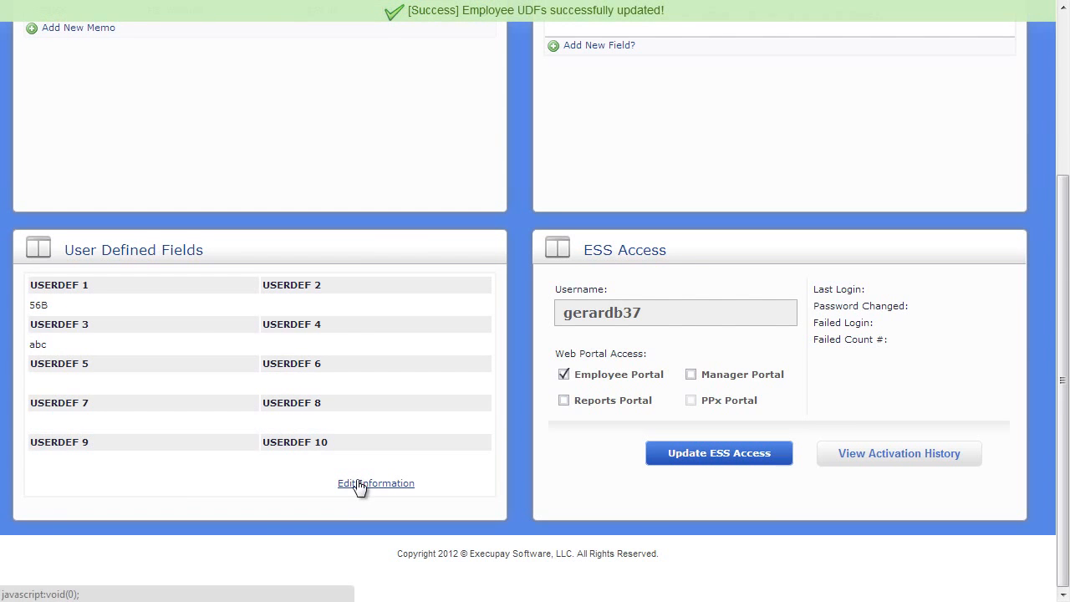
Step: Open the employee's Pay History with its gross earnings chart and 2012 checks
scroll(356, 479, up, 3)
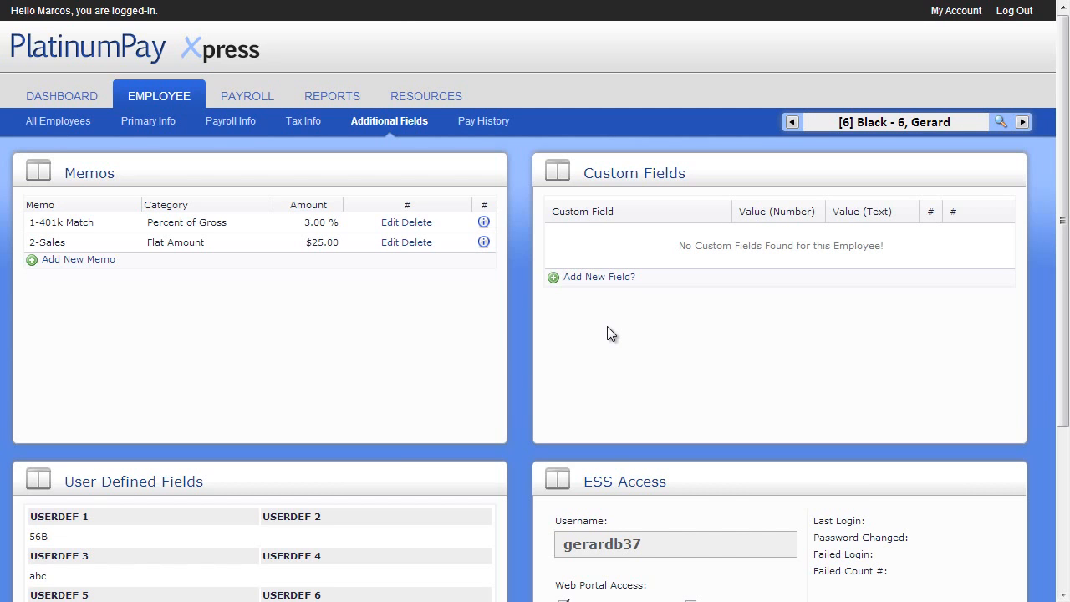
scroll(607, 326, down, 2)
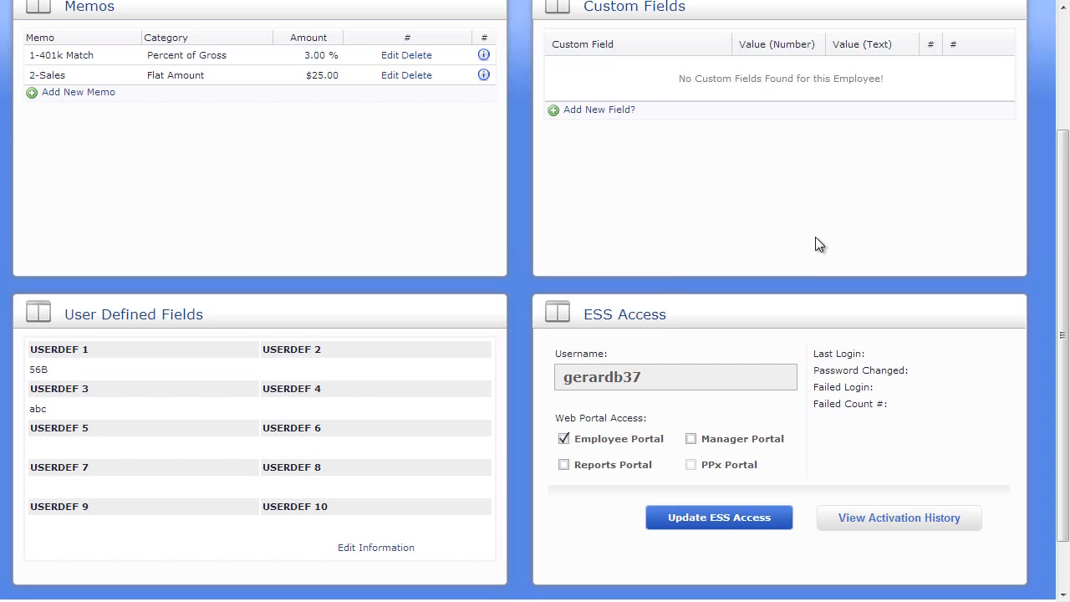
scroll(815, 237, down, 2)
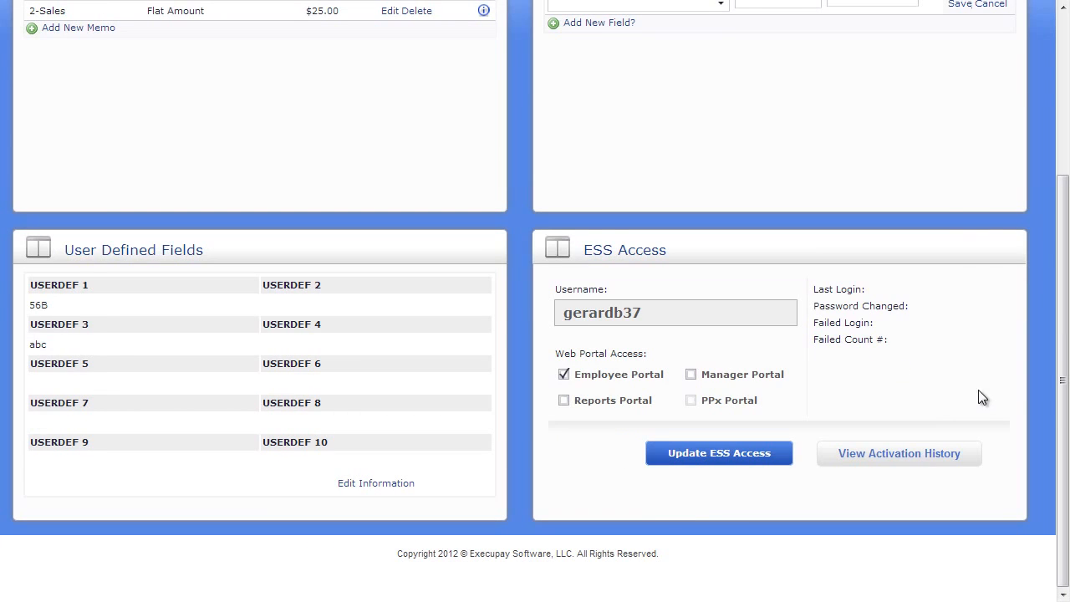
drag(1065, 380, 1065, 208)
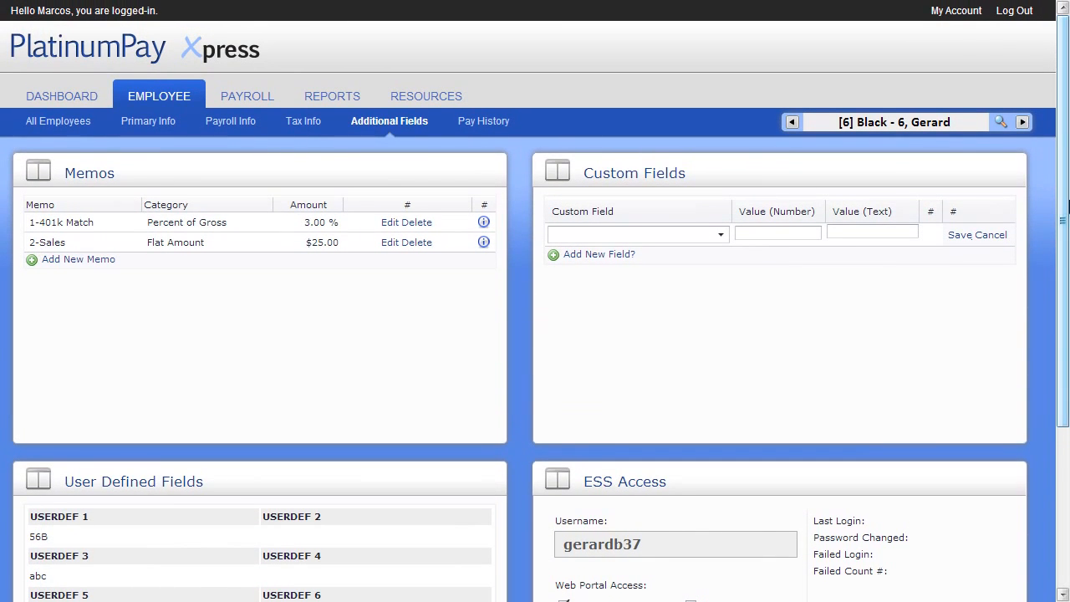
click(496, 123)
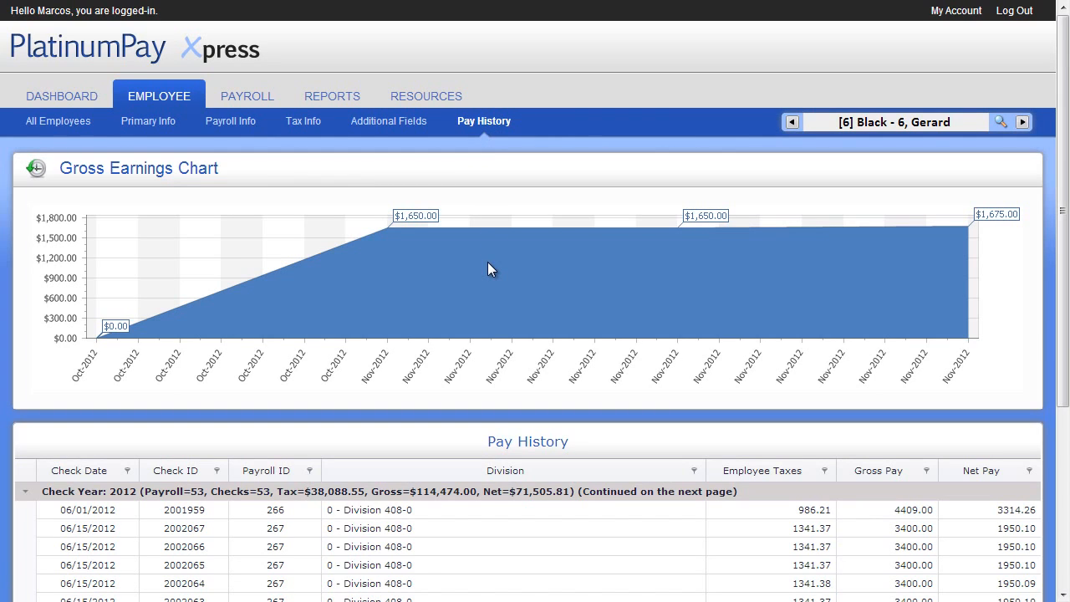
Step: Scroll through the current employee's pay history to review it
scroll(488, 263, down, 2)
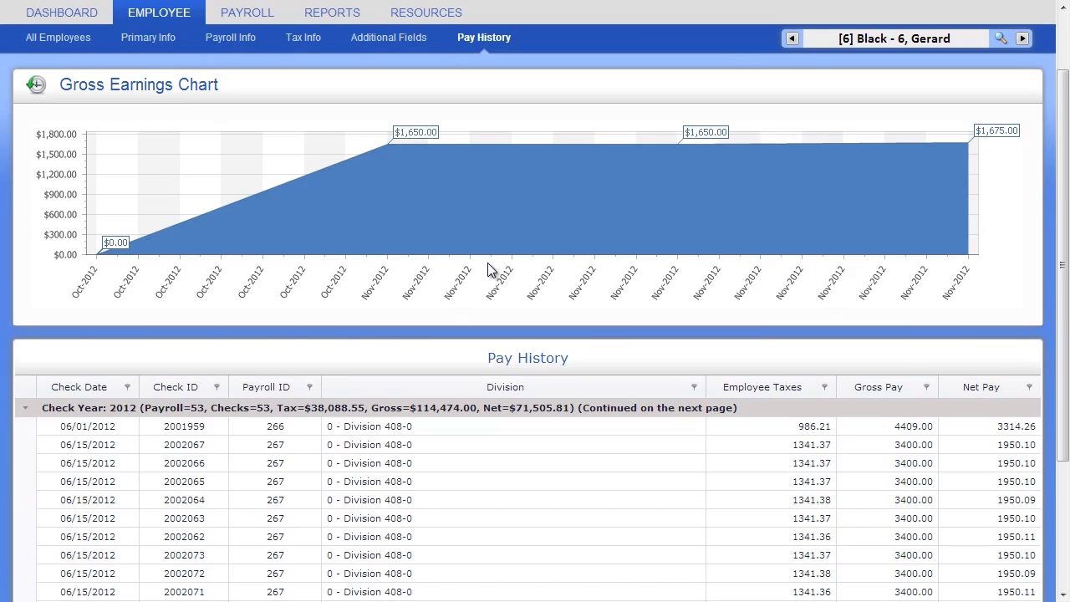
scroll(488, 267, down, 1)
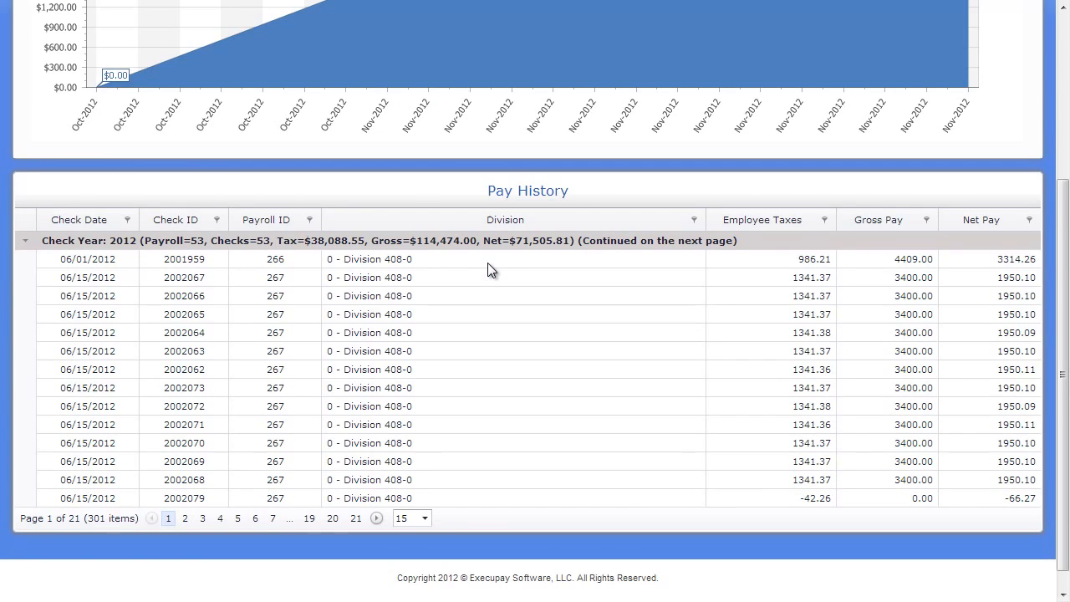
scroll(490, 268, up, 3)
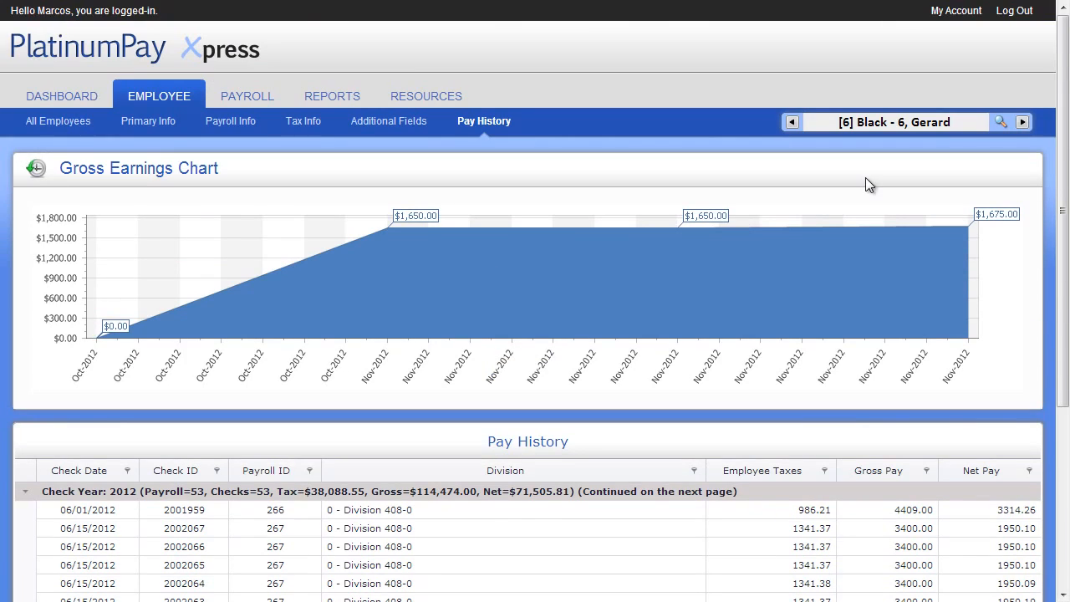
Step: Switch to employee White - 7, then go via All Employees to Payroll Home
click(1001, 123)
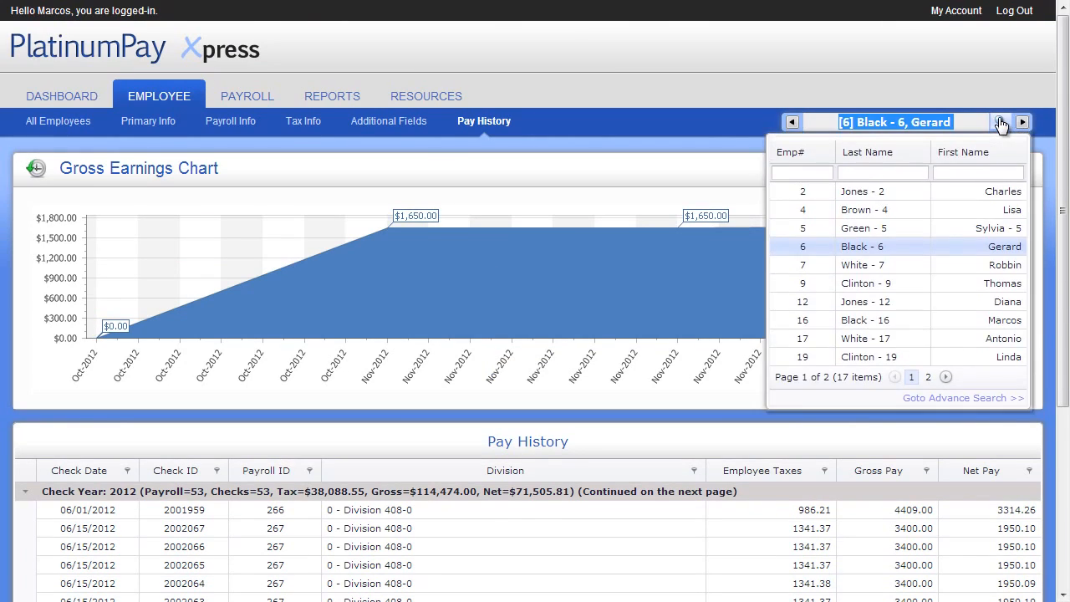
click(850, 265)
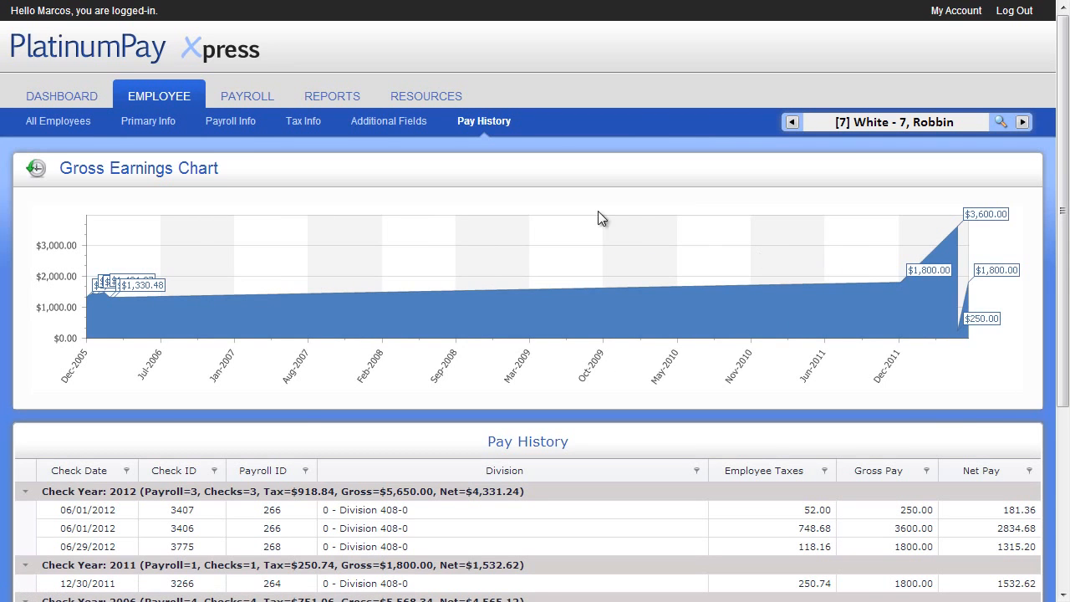
click(69, 117)
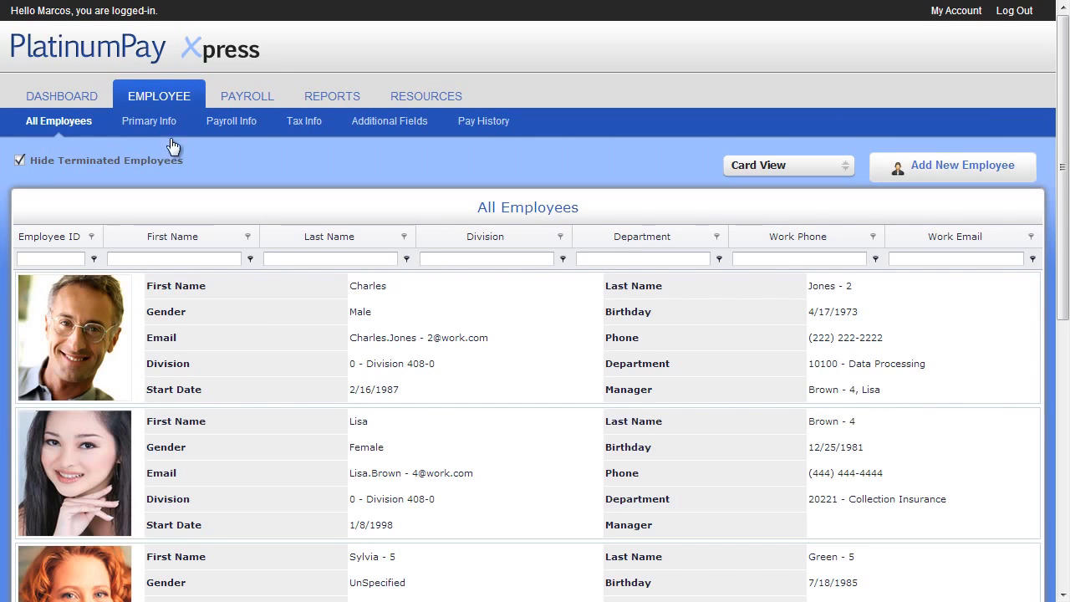
click(244, 97)
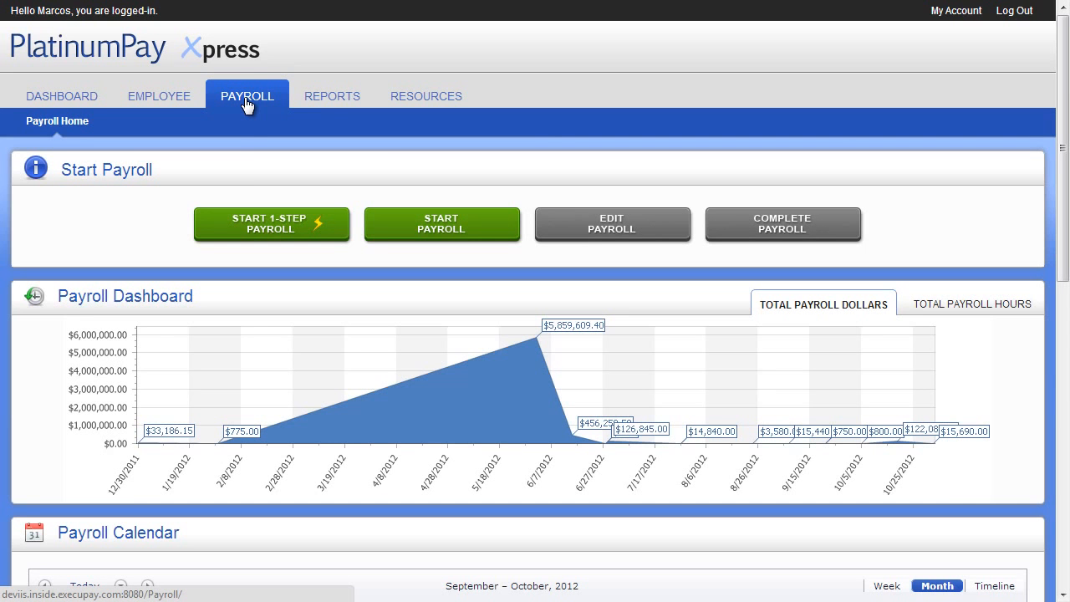
Step: Run a 1-step payroll for 7 employees, review its totals, and submit it
click(255, 217)
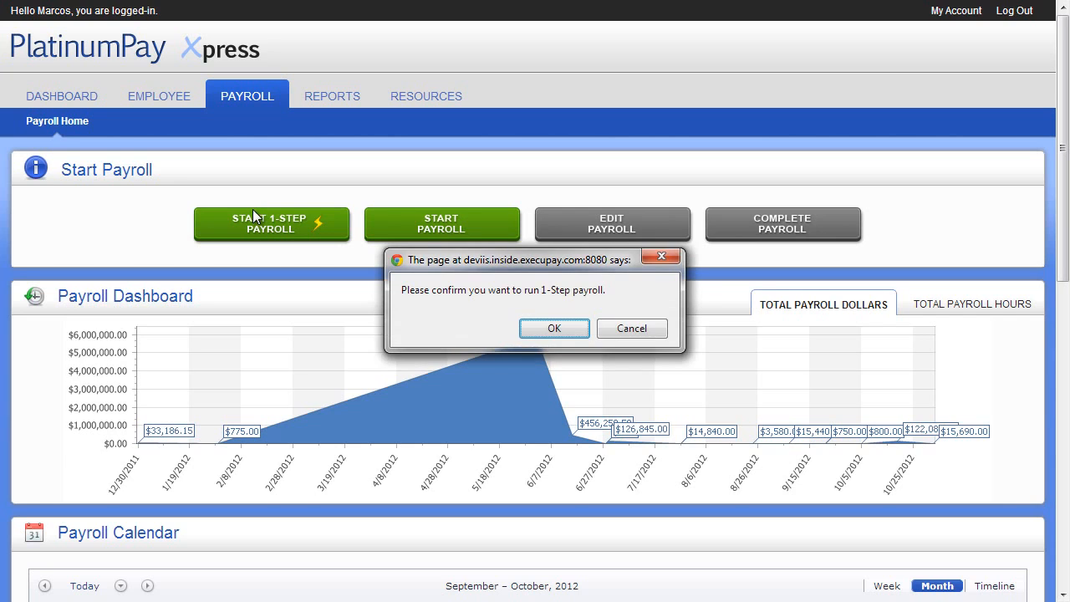
click(550, 328)
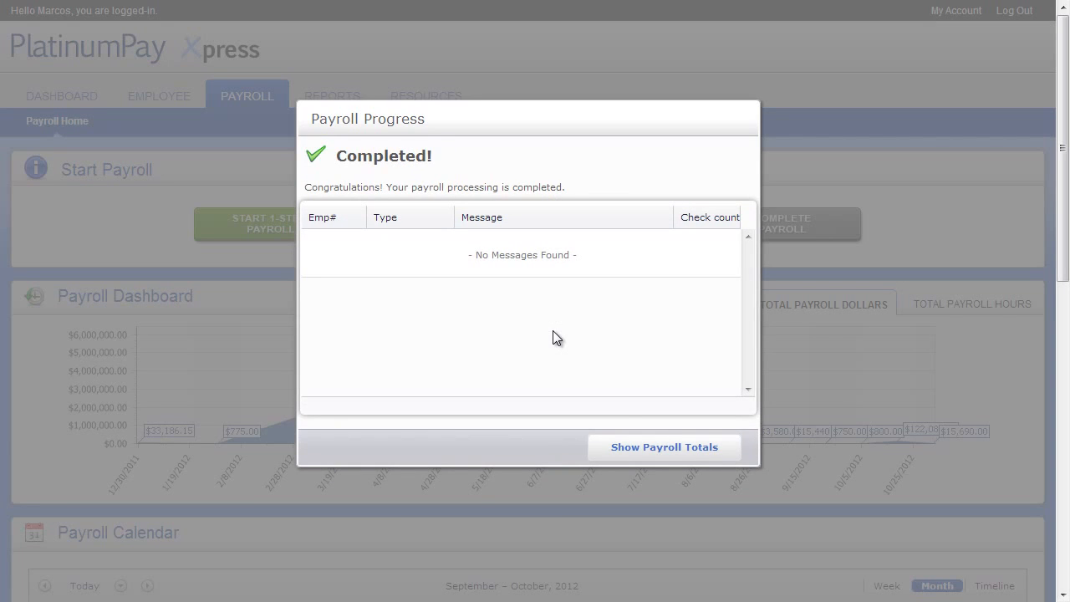
click(640, 451)
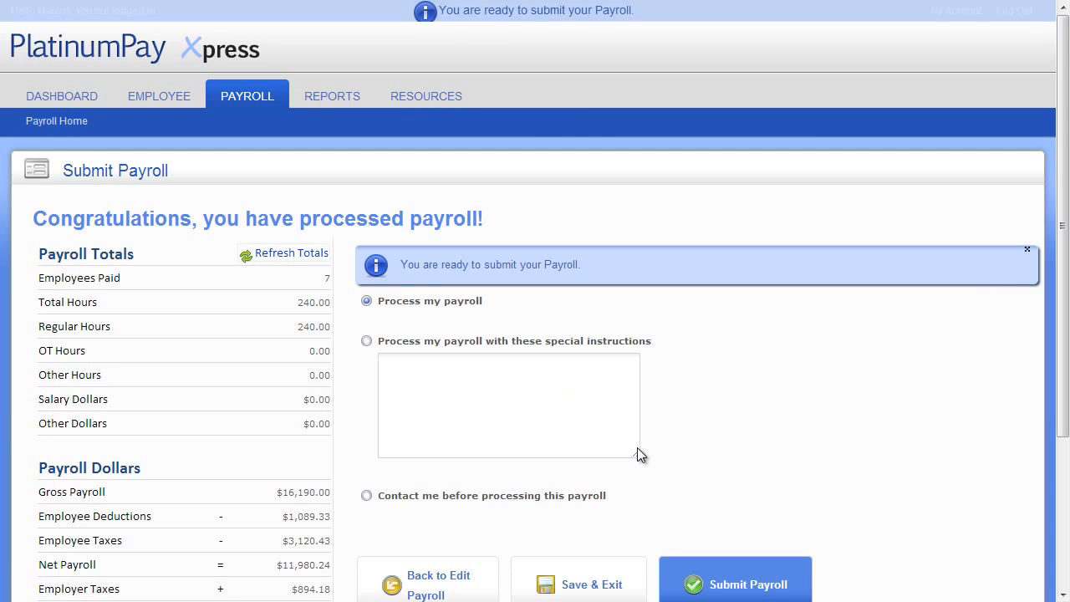
scroll(637, 451, down, 1)
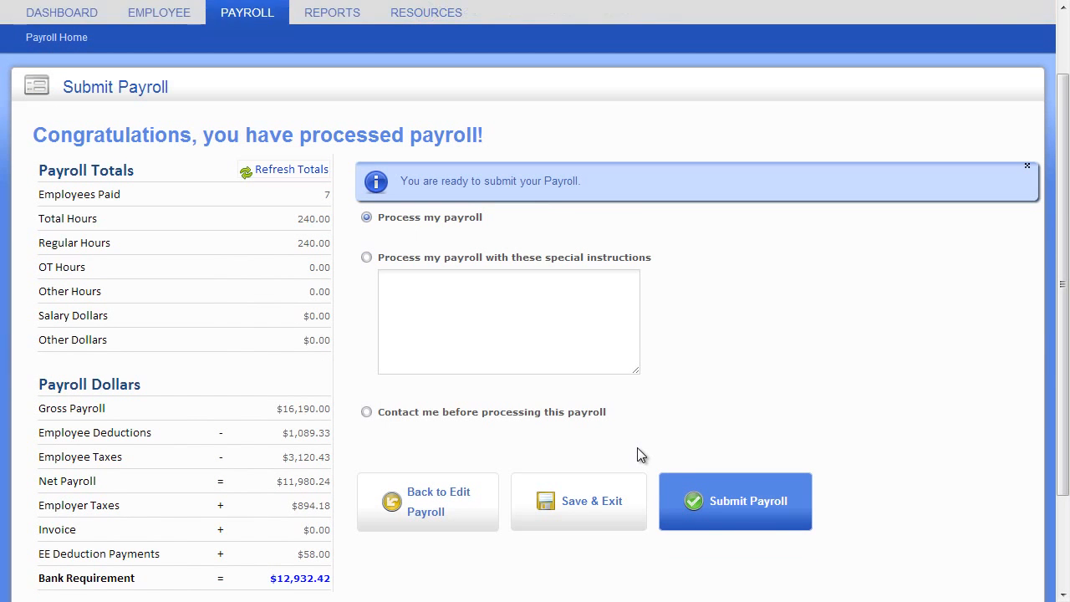
click(732, 492)
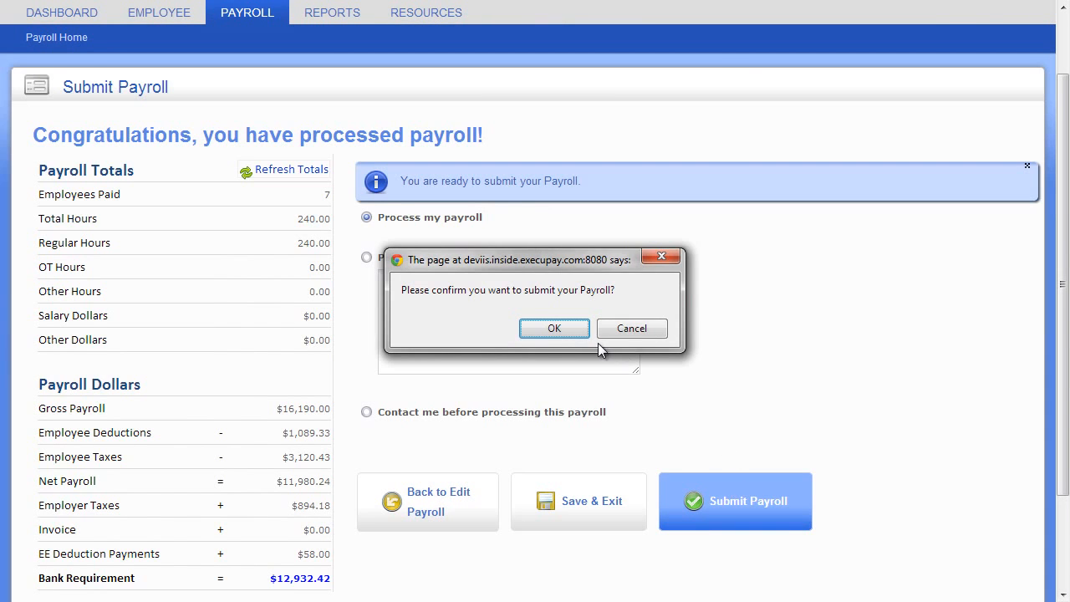
click(566, 329)
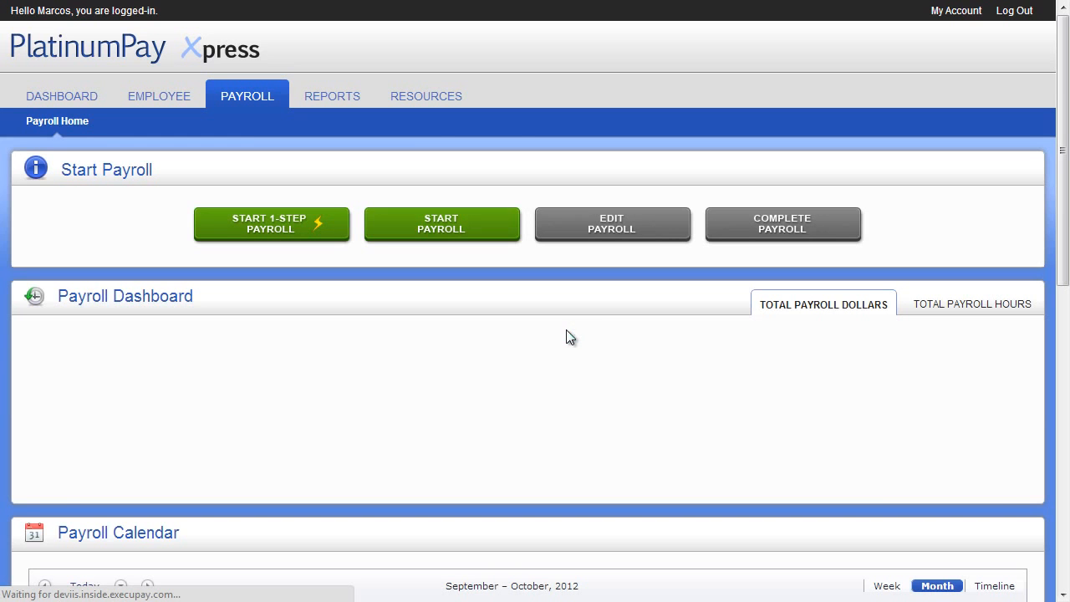
Step: Create a new payroll for pay date 12/28/2012 and open its Edit Payroll grid
click(384, 229)
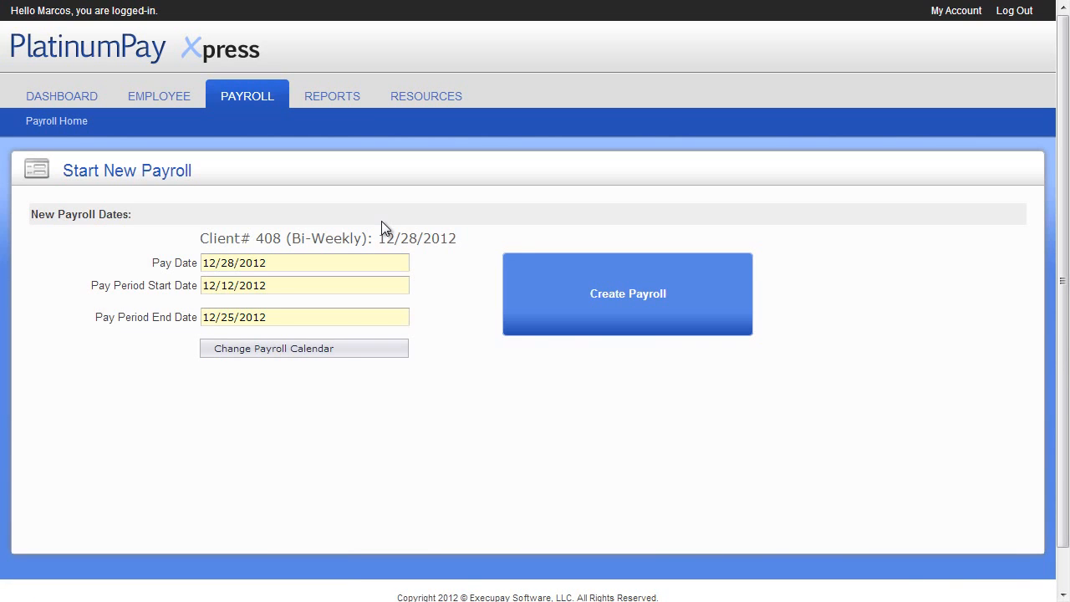
click(562, 266)
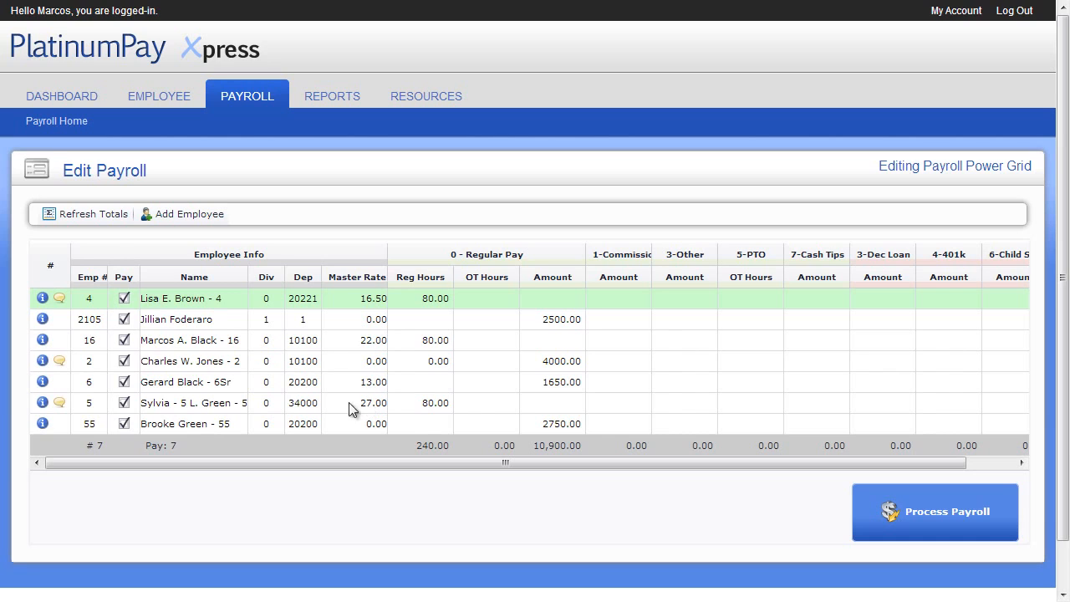
Step: Leave employee 5 out of the payroll and read employee 2's notes
click(123, 405)
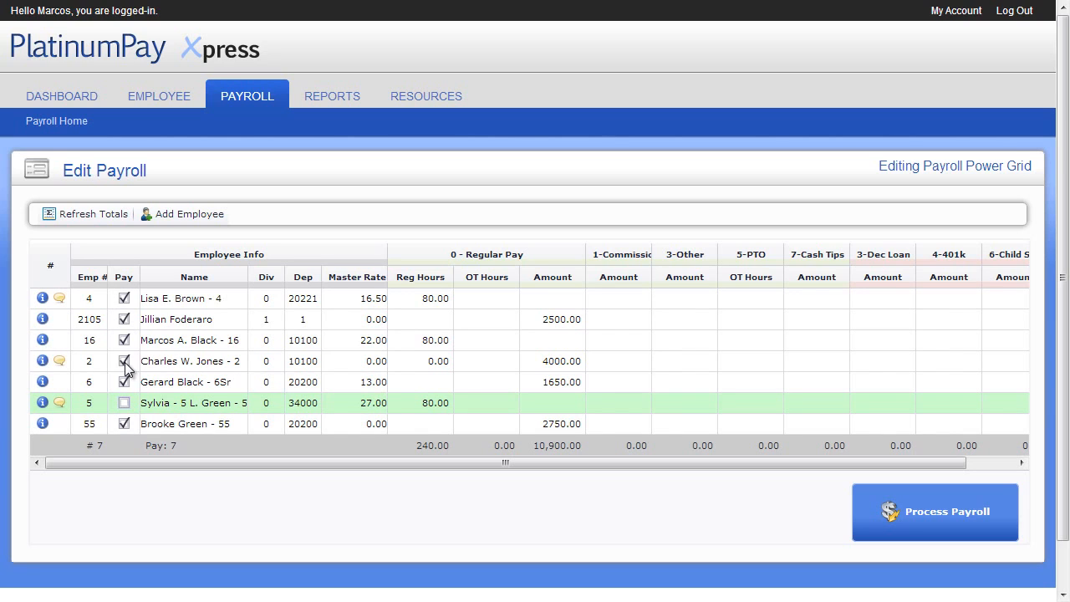
click(58, 363)
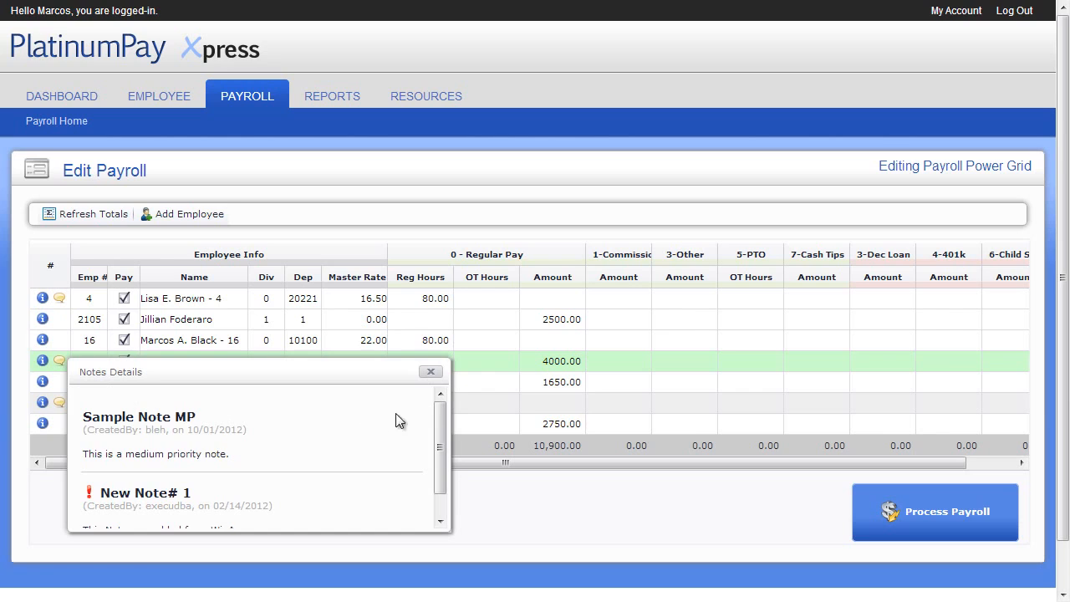
drag(437, 420, 437, 439)
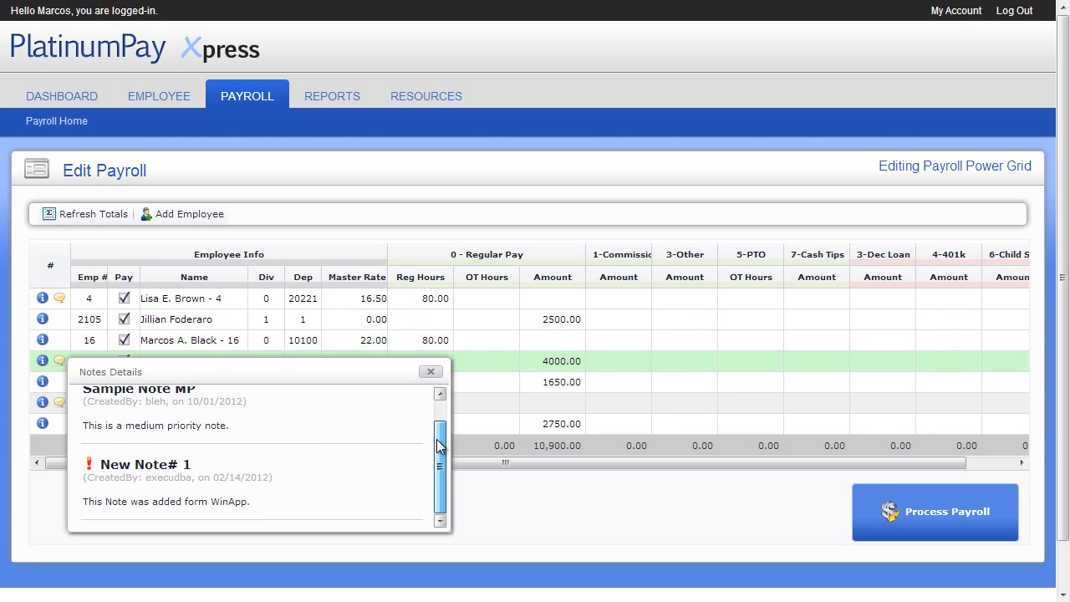
click(433, 373)
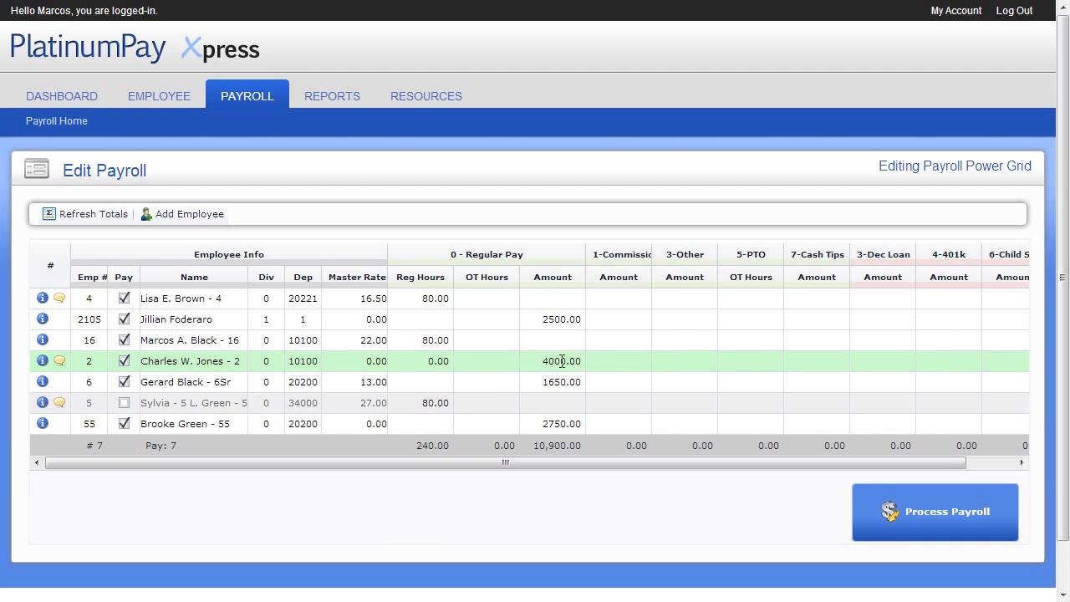
Step: Step through the commission, PTO and Cash Tips cells without changing amounts
click(616, 342)
key(Down)
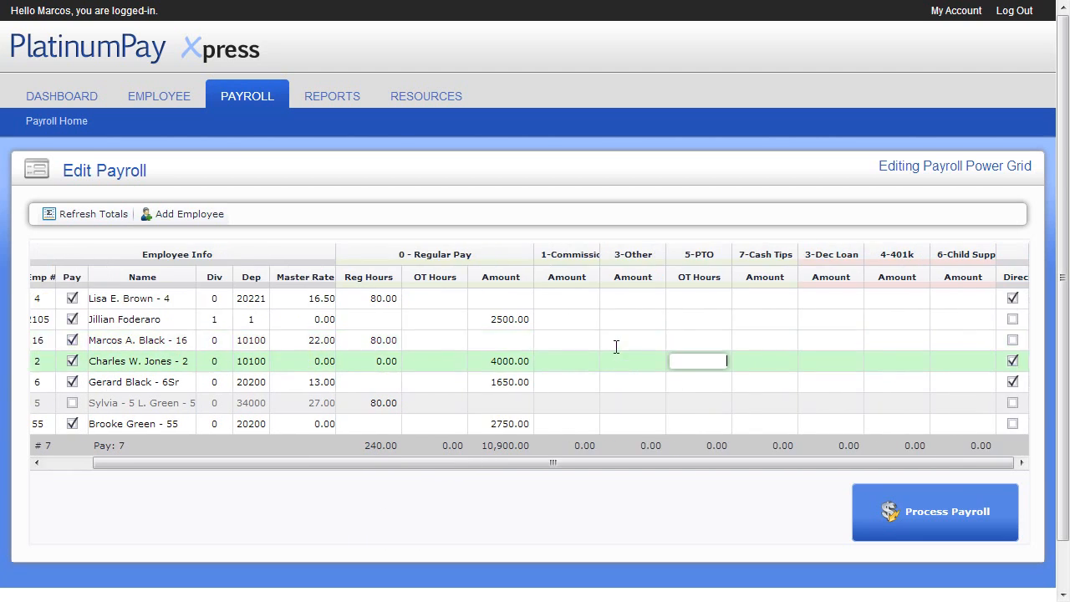
key(Down)
key(Tab)
key(Tab)
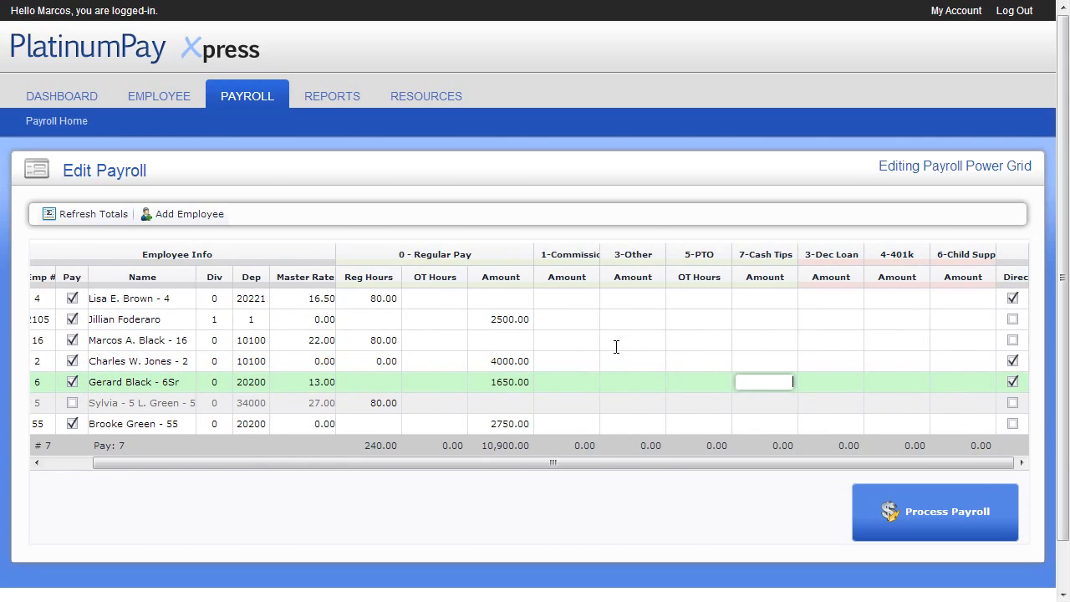
key(Up)
key(Up)
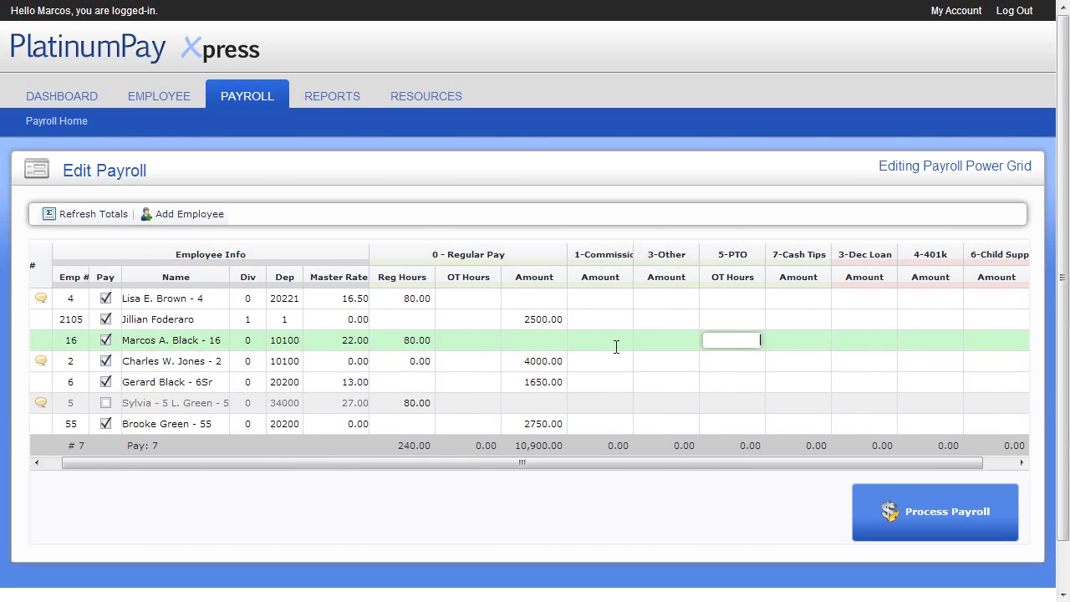
key(Tab)
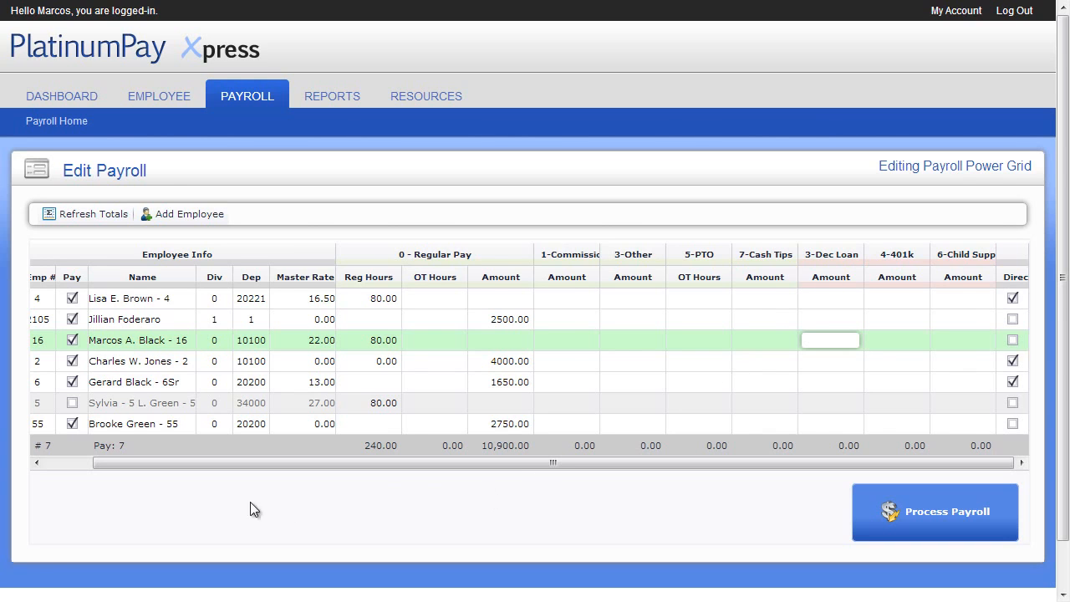
Step: Uncheck direct deposit for employee 4, leaving totals at 240.00 hours and $10,900.00
click(68, 462)
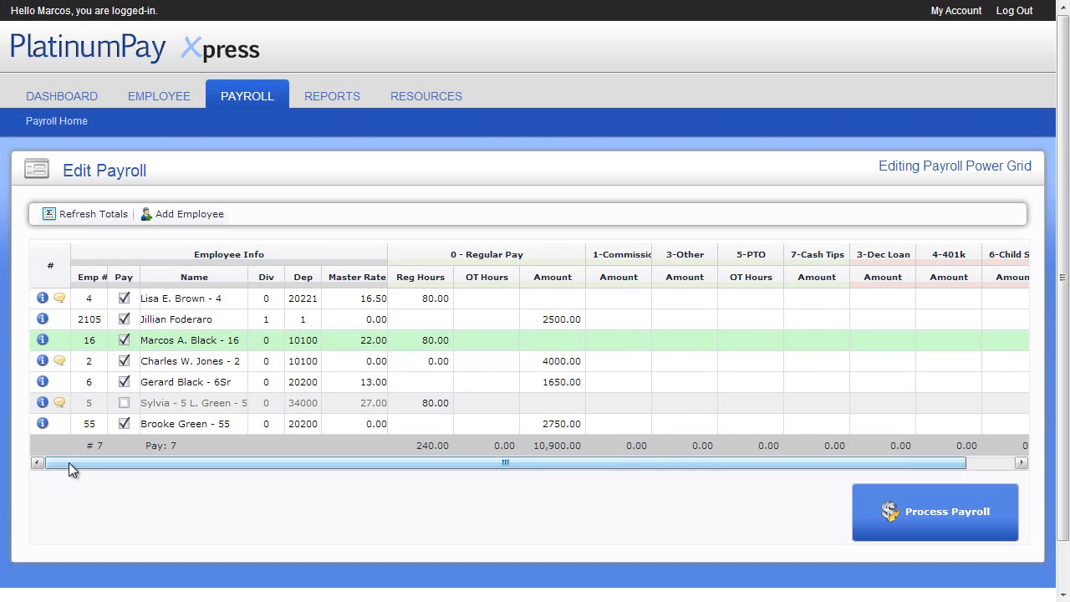
click(41, 403)
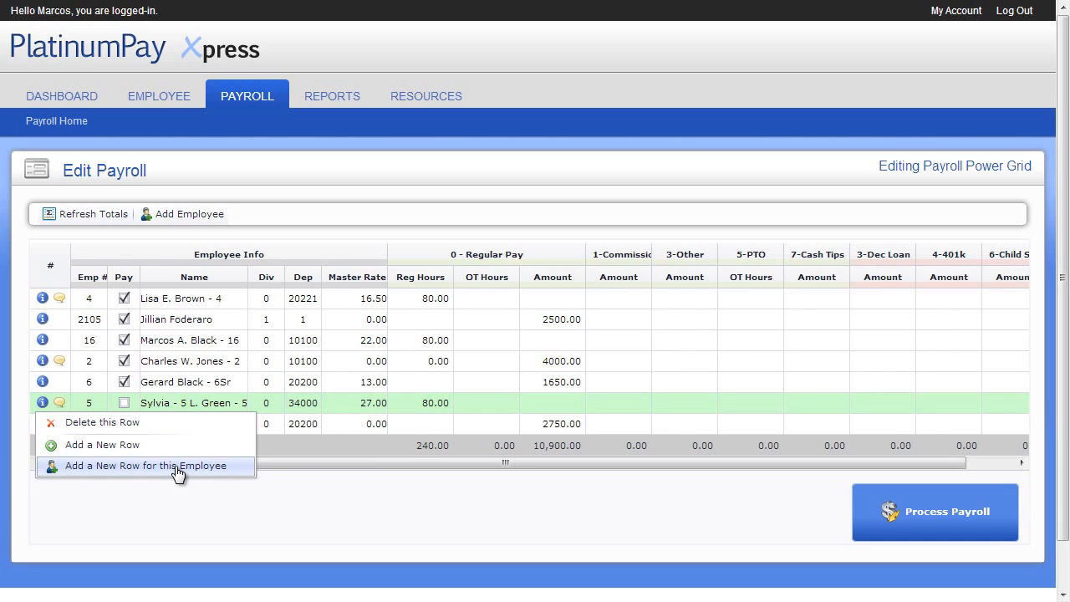
click(176, 504)
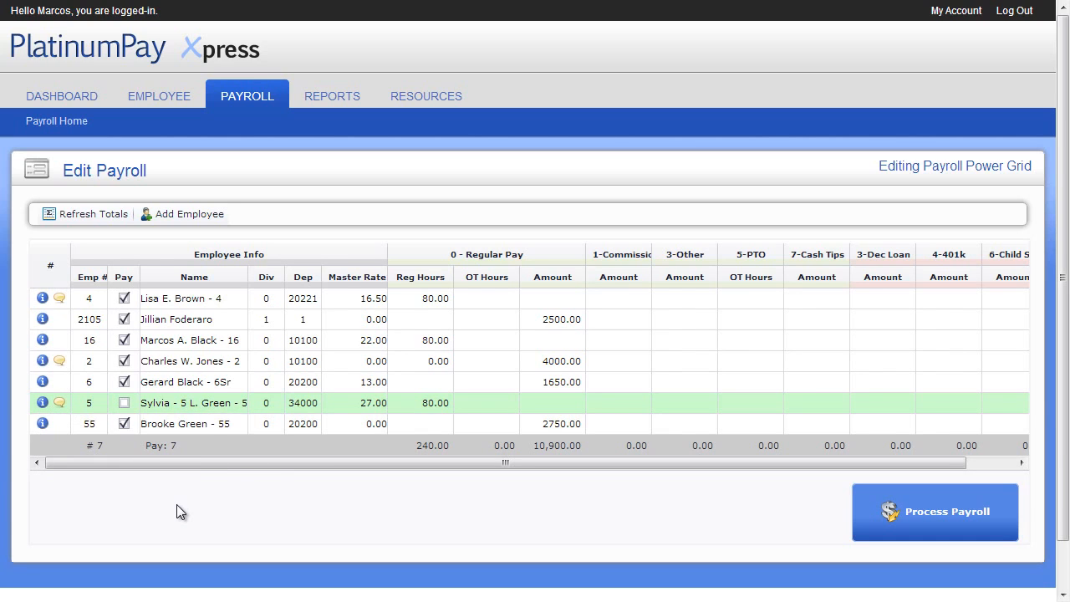
drag(248, 466, 490, 469)
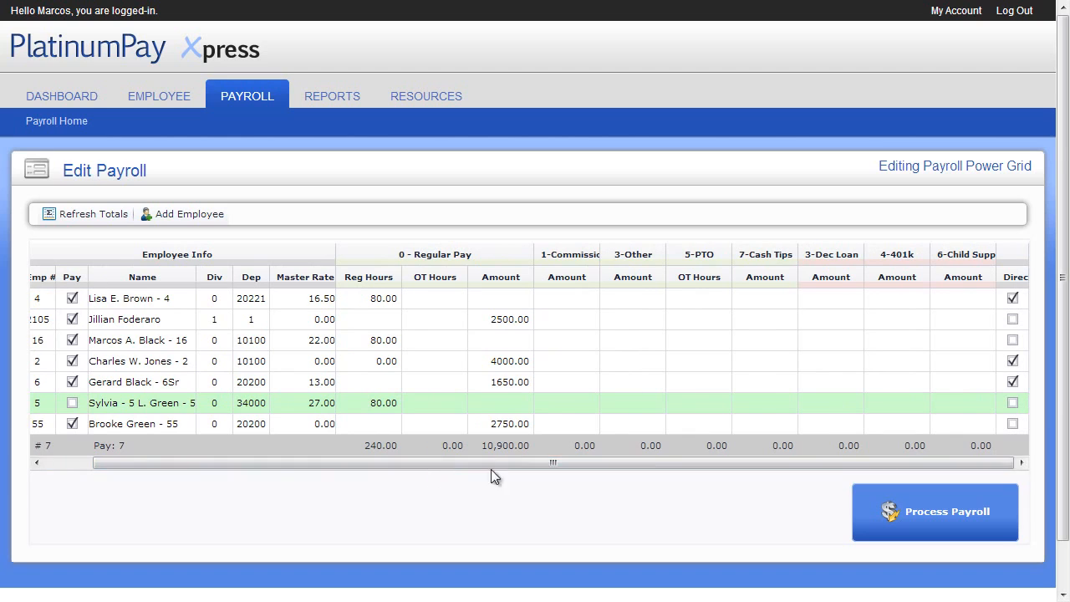
click(1012, 299)
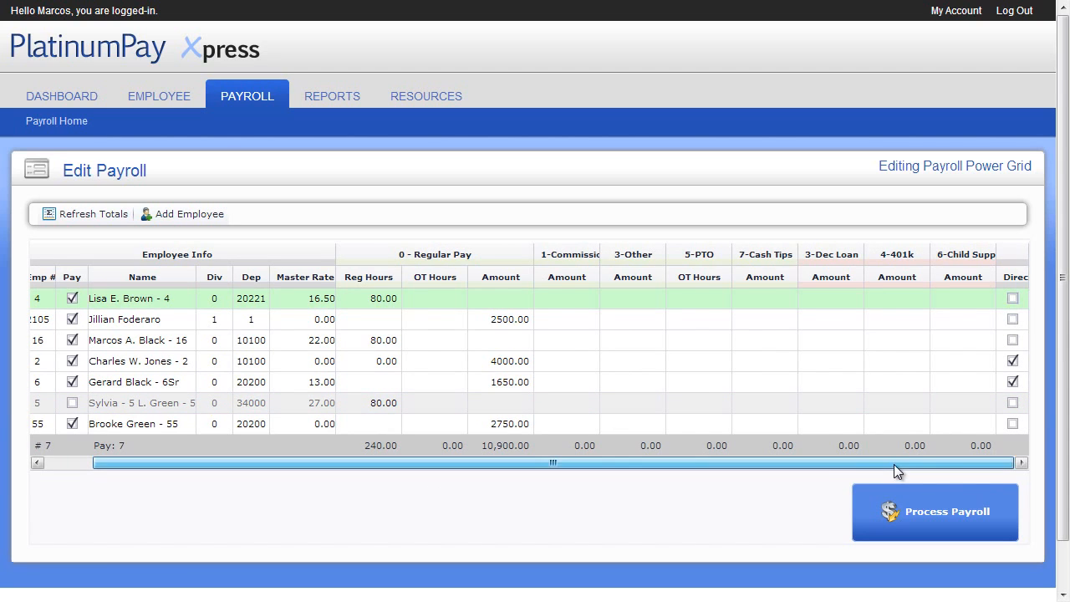
drag(894, 465, 754, 465)
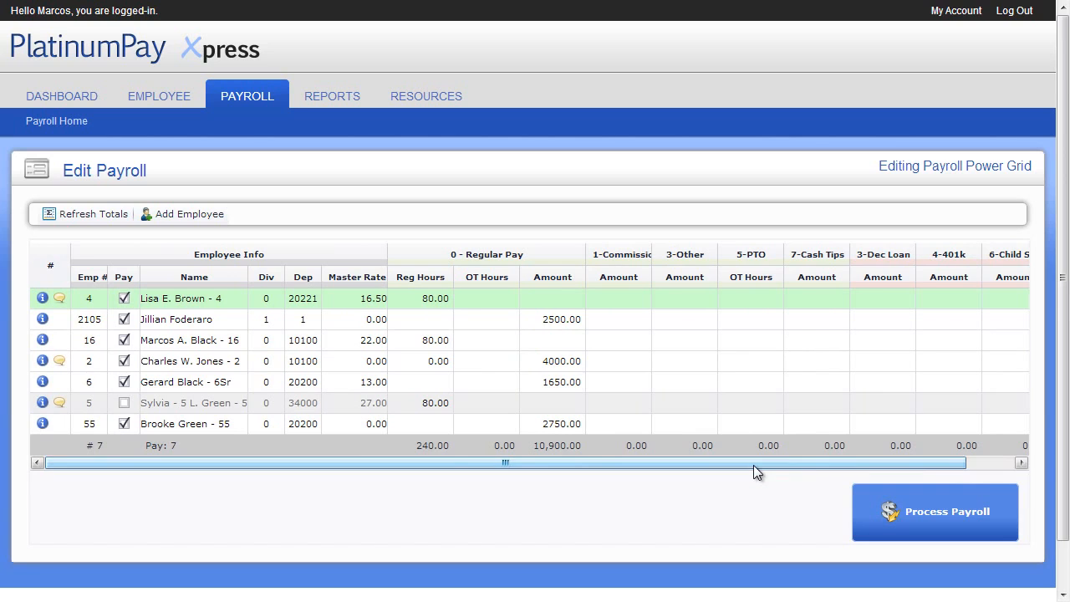
Step: Enter a 100.00 commission for employee 2105 and refresh the payroll totals
click(636, 325)
text(100)
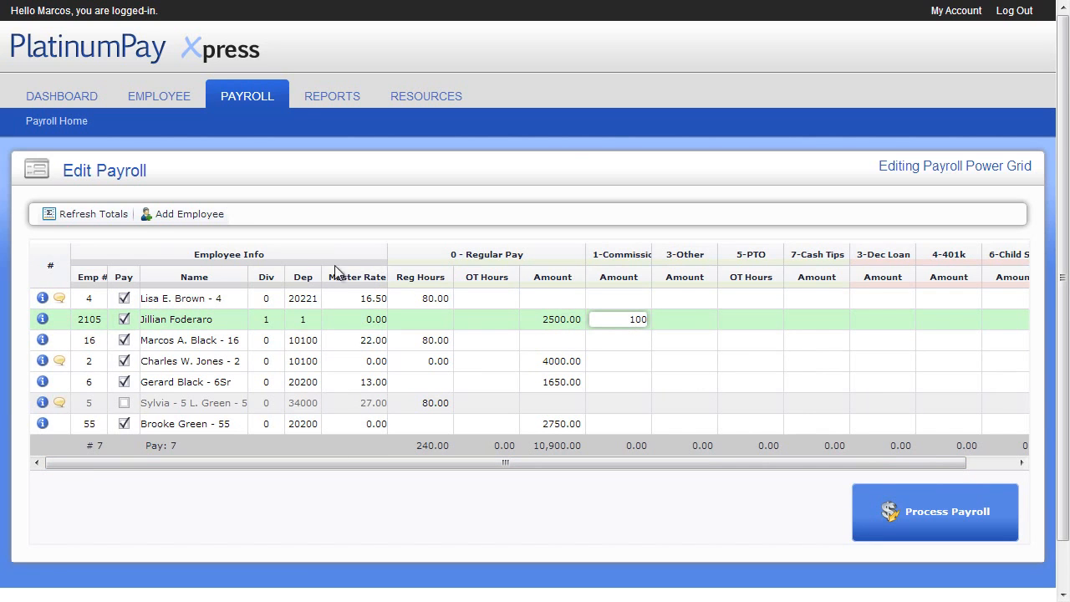
click(114, 215)
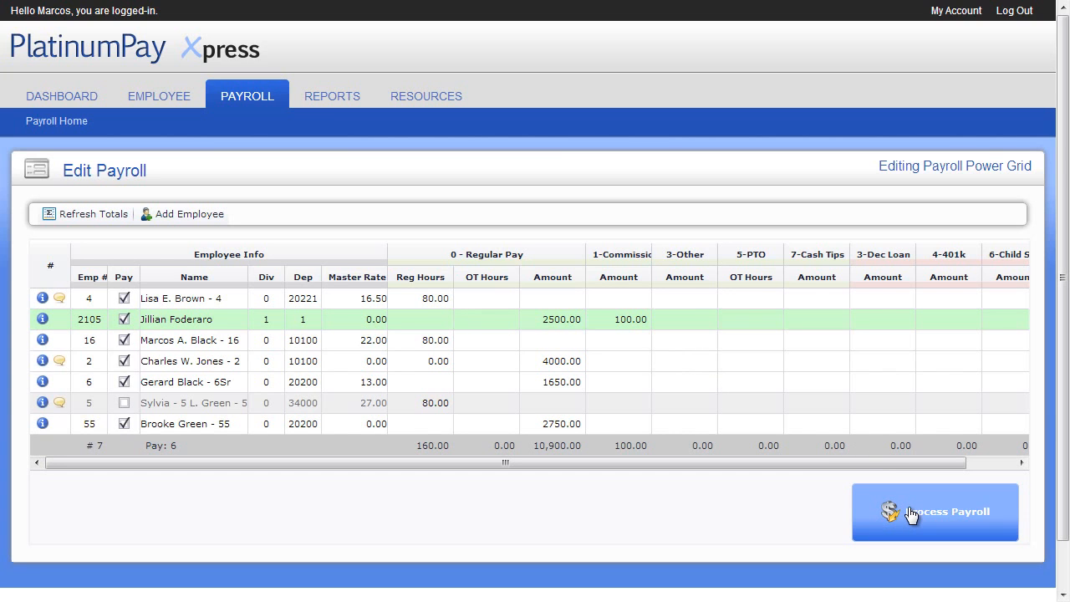
Step: Process the payroll and bring up its payroll totals
click(912, 514)
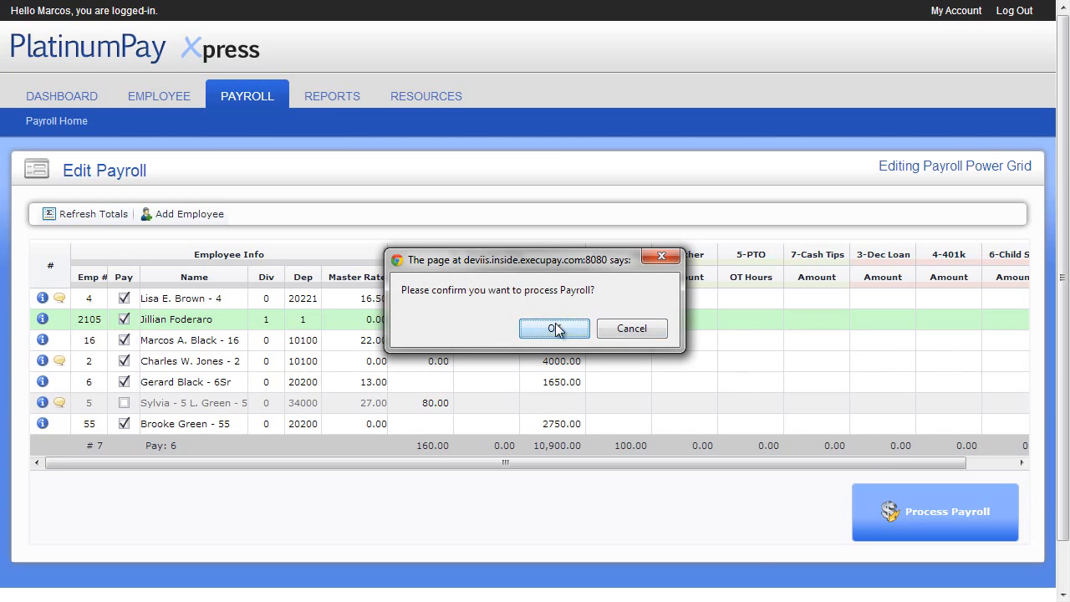
click(555, 329)
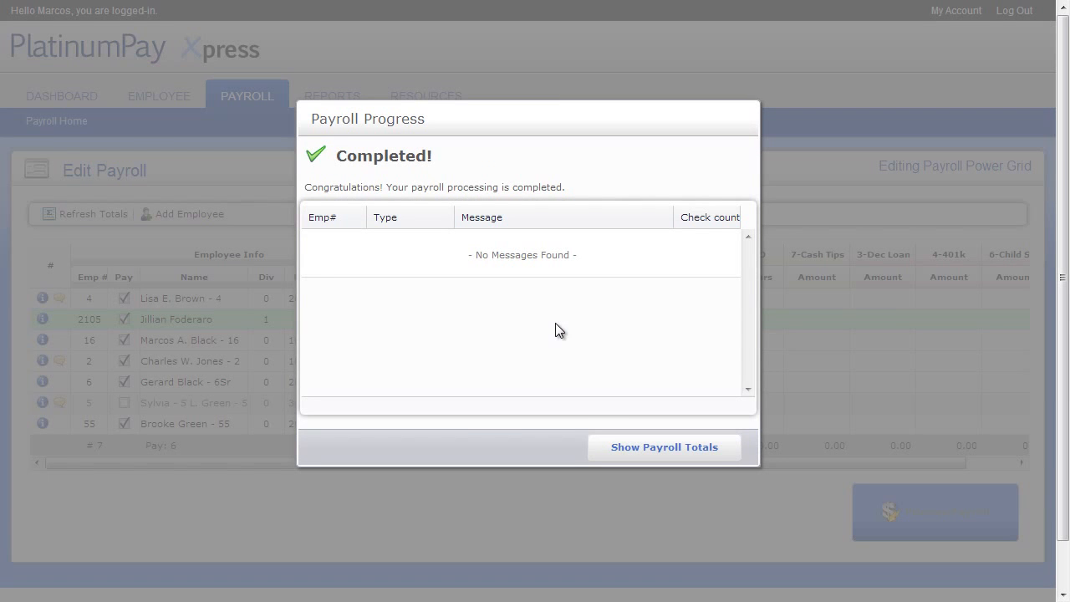
click(621, 445)
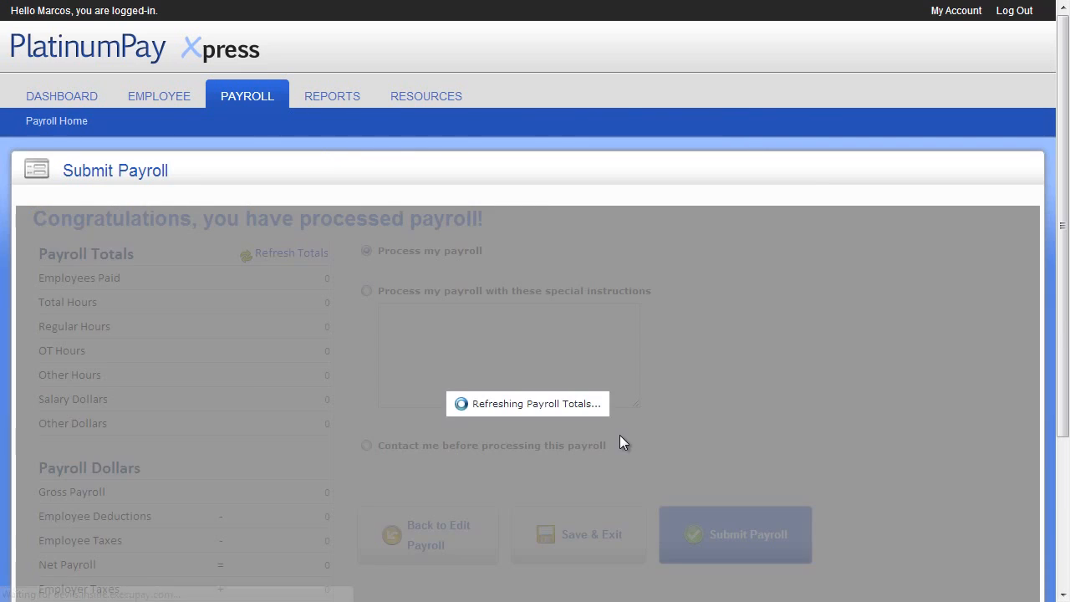
Step: Submit the payroll with 'Process my payroll' standard processing ($11,324.34 bank requirement)
scroll(372, 226, down, 2)
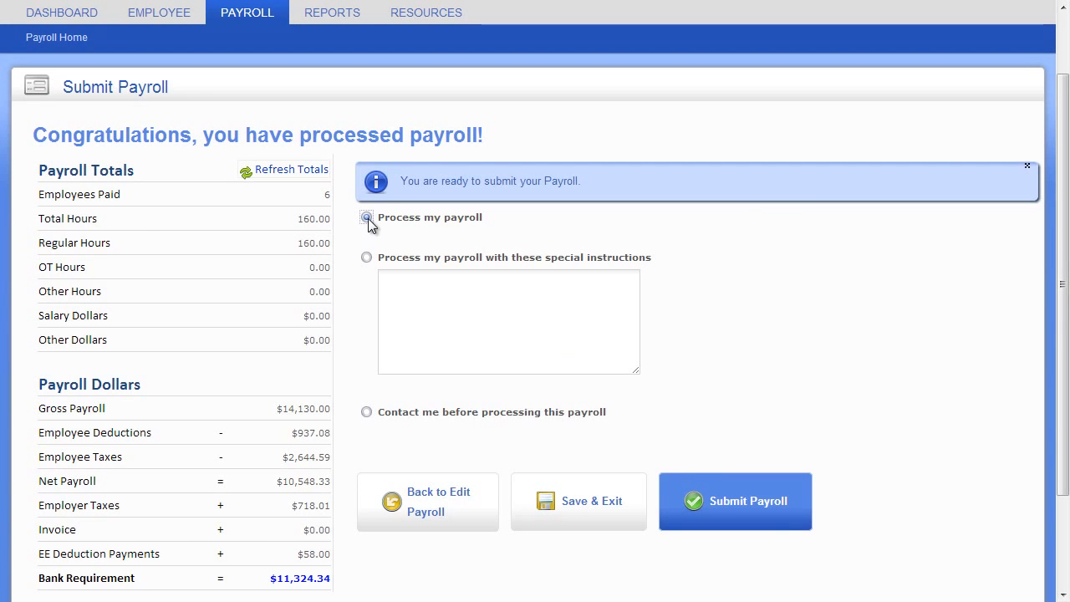
click(367, 218)
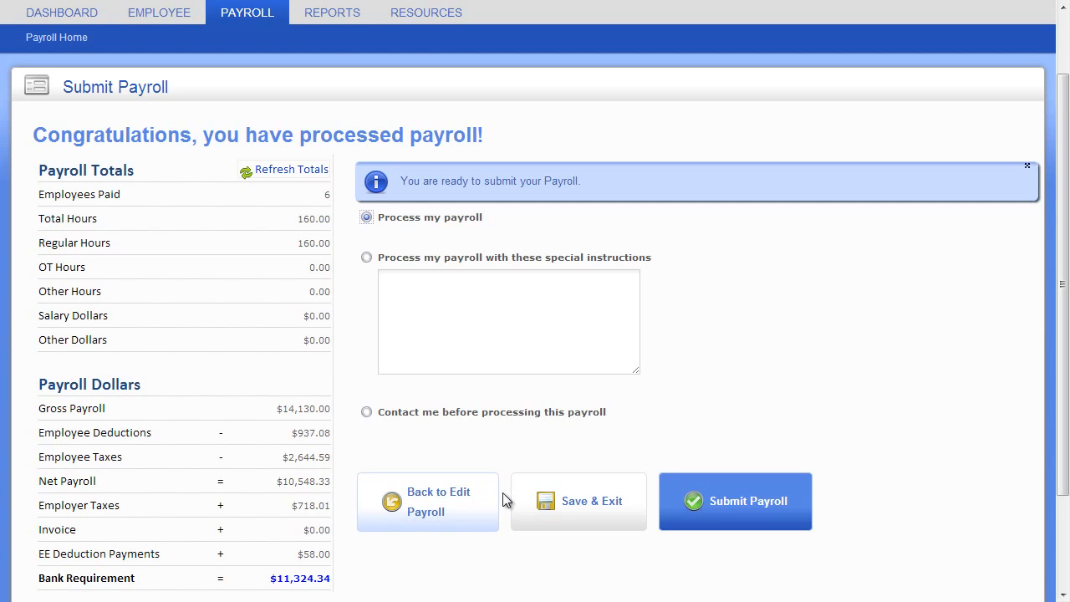
click(734, 318)
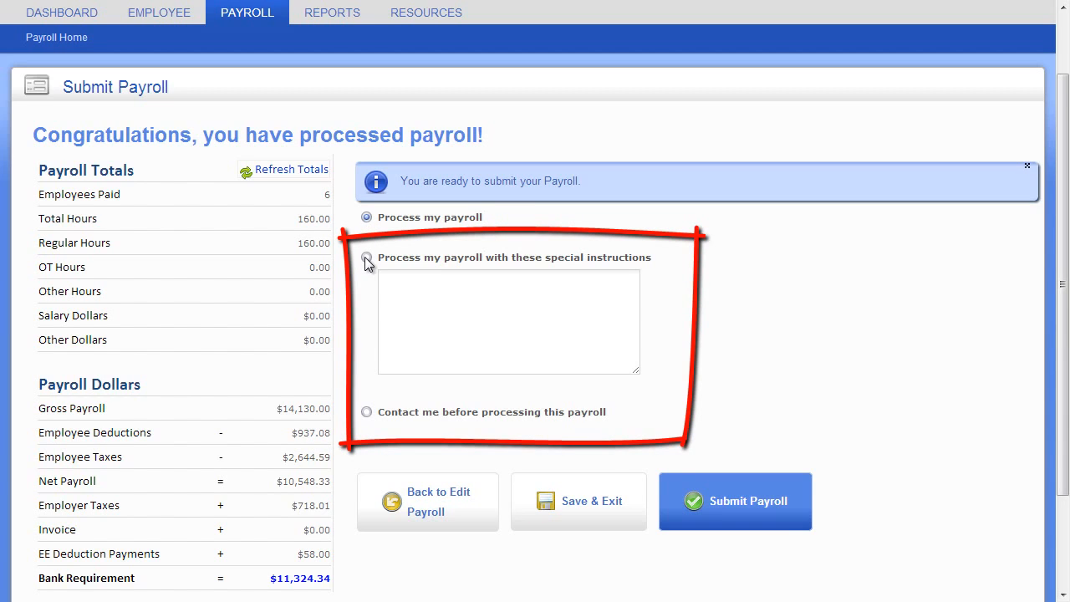
click(367, 260)
click(369, 220)
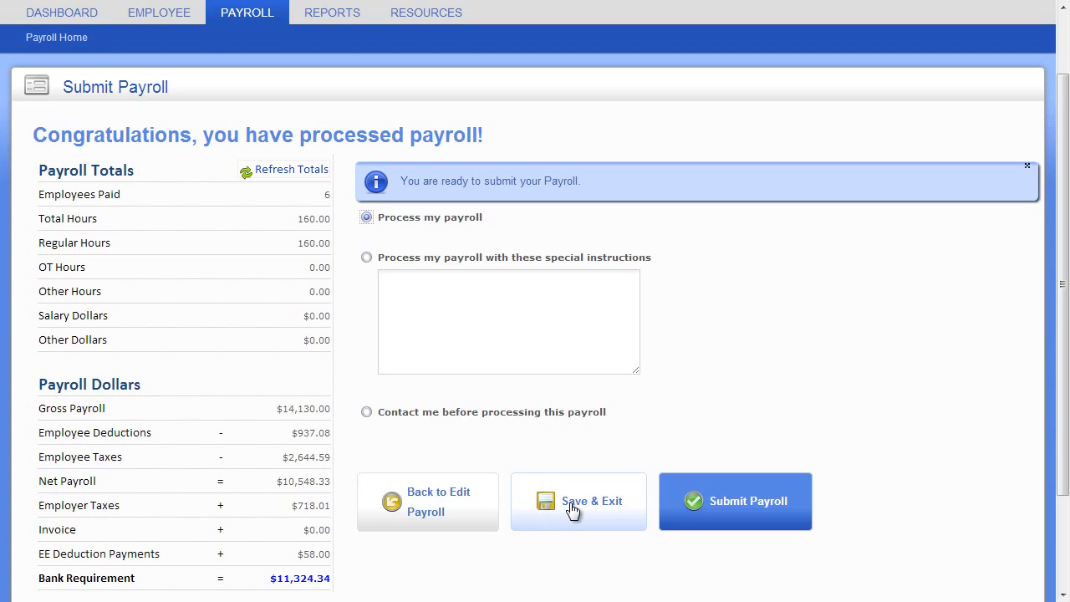
click(746, 507)
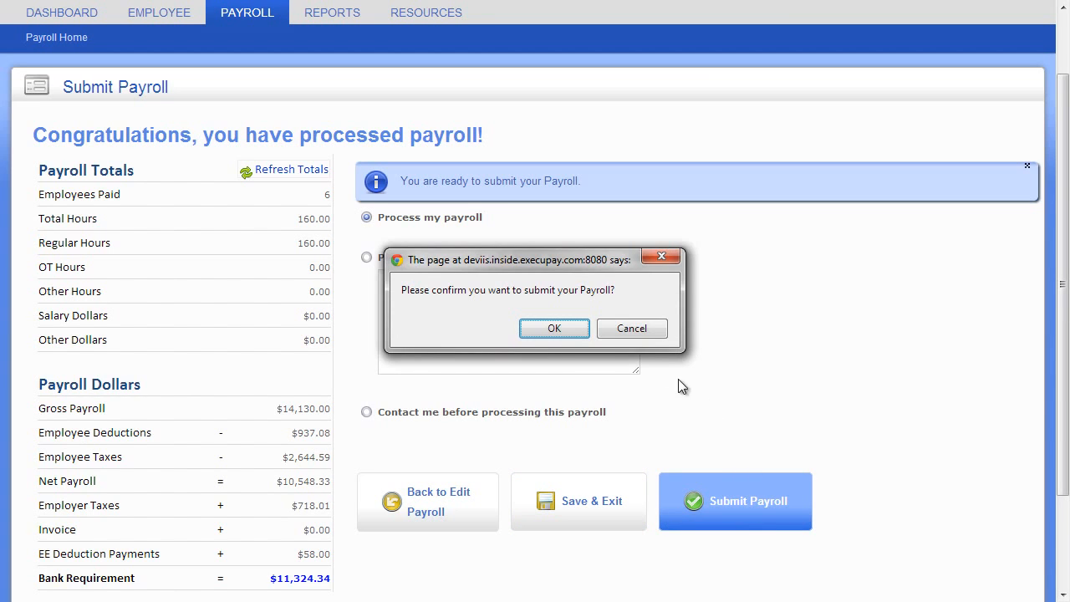
click(574, 334)
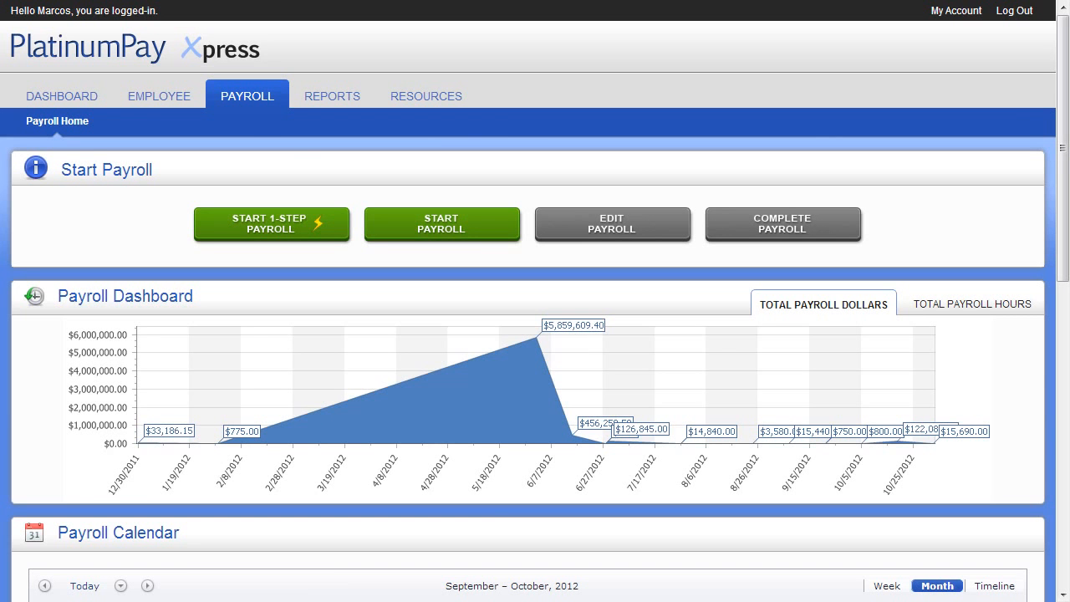
Step: Check the reports library's Payroll # filter, then return to the dashboard's Recent Reports and reminders
click(339, 100)
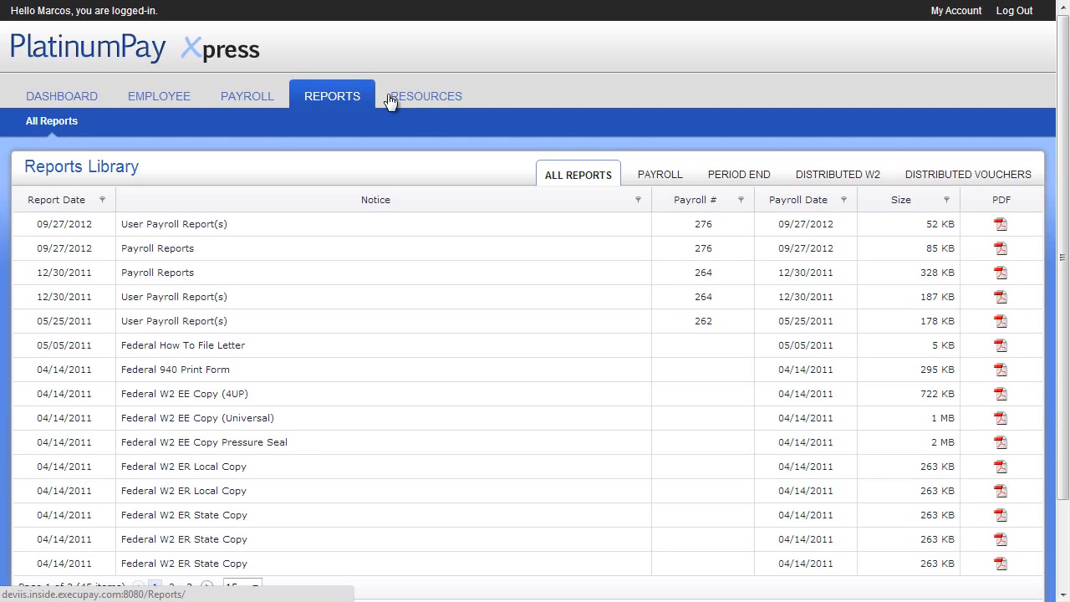
click(740, 200)
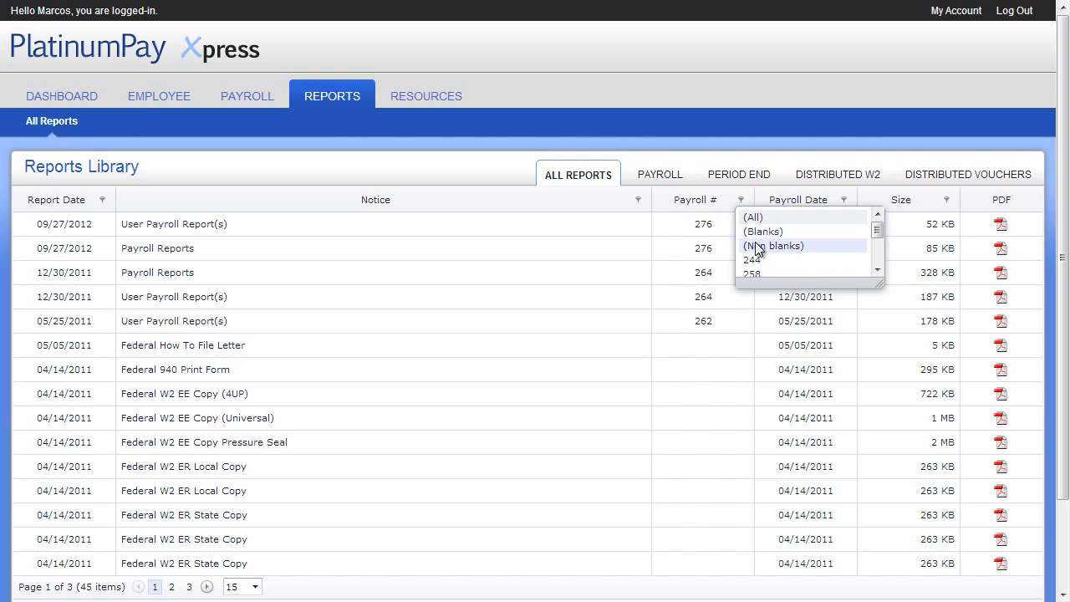
click(86, 104)
click(87, 102)
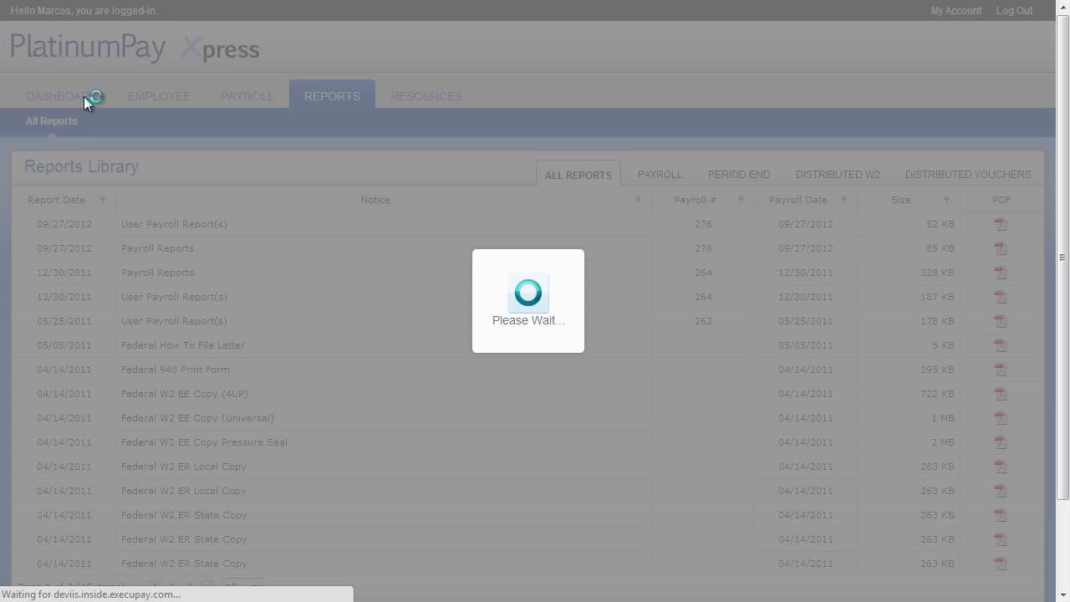
scroll(248, 344, down, 3)
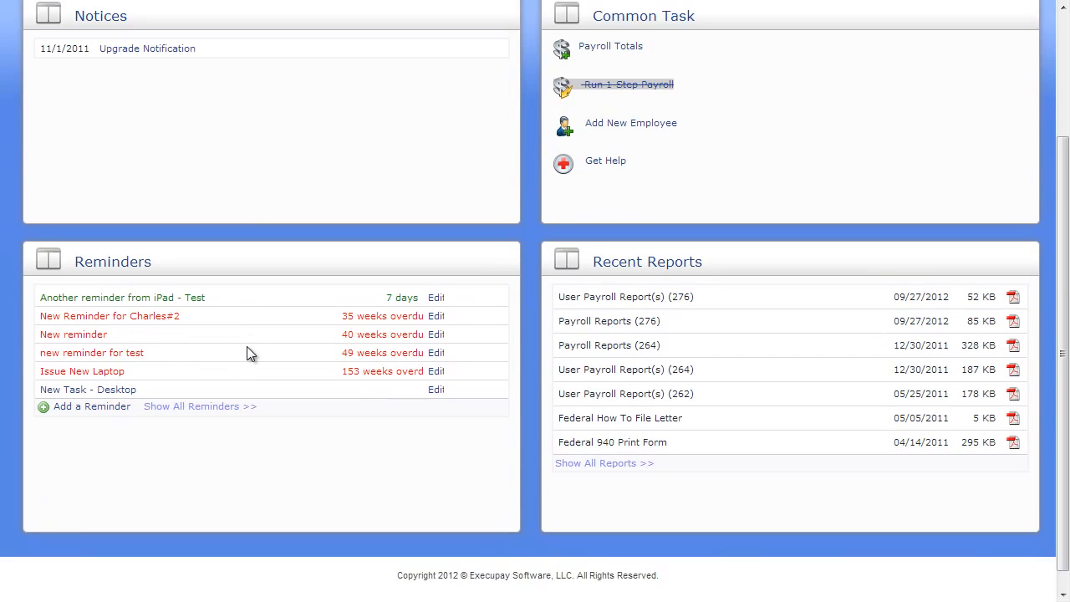